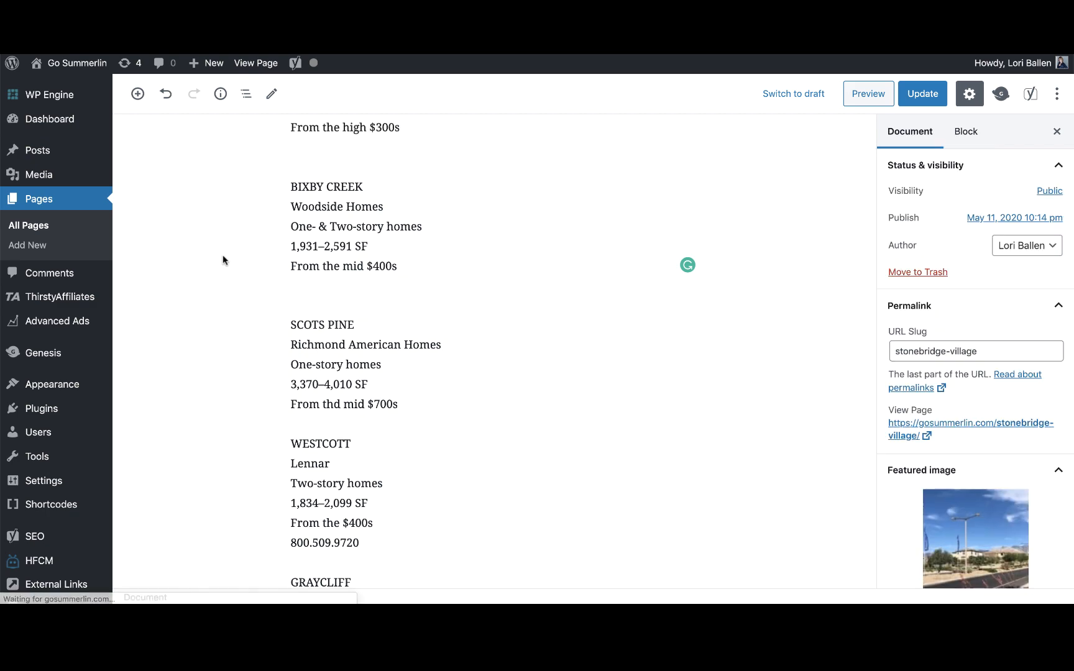
Insert a new paragraph block after the Bixby Creek 'From the mid $400s' line.
scroll(225, 260, "up", 15)
scroll(225, 260, "up", 5)
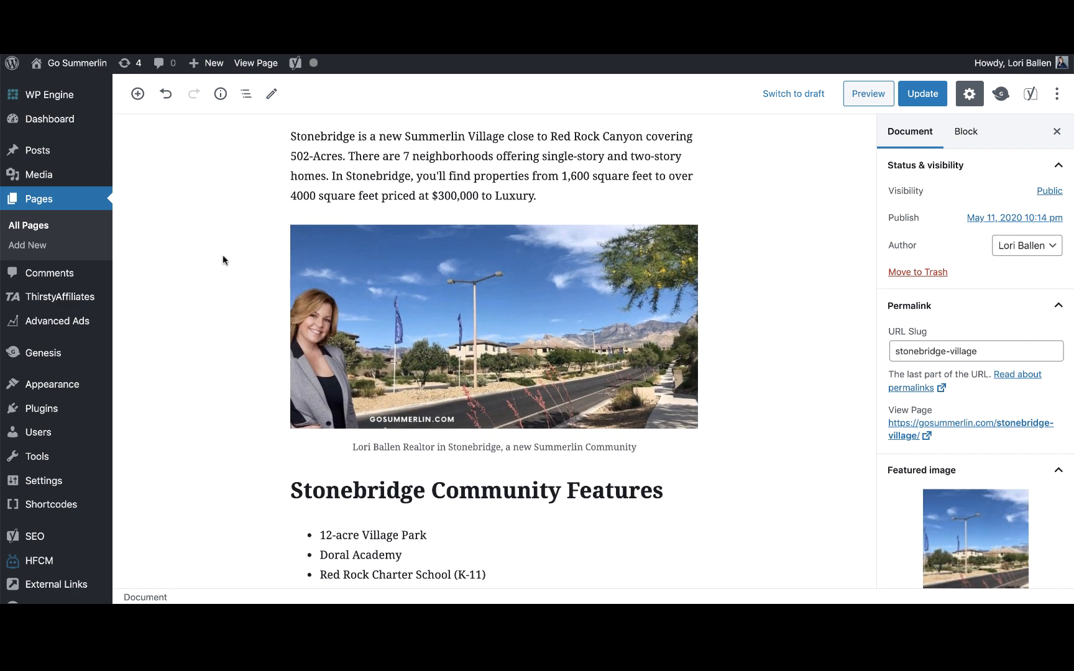
scroll(222, 260, "down", 5)
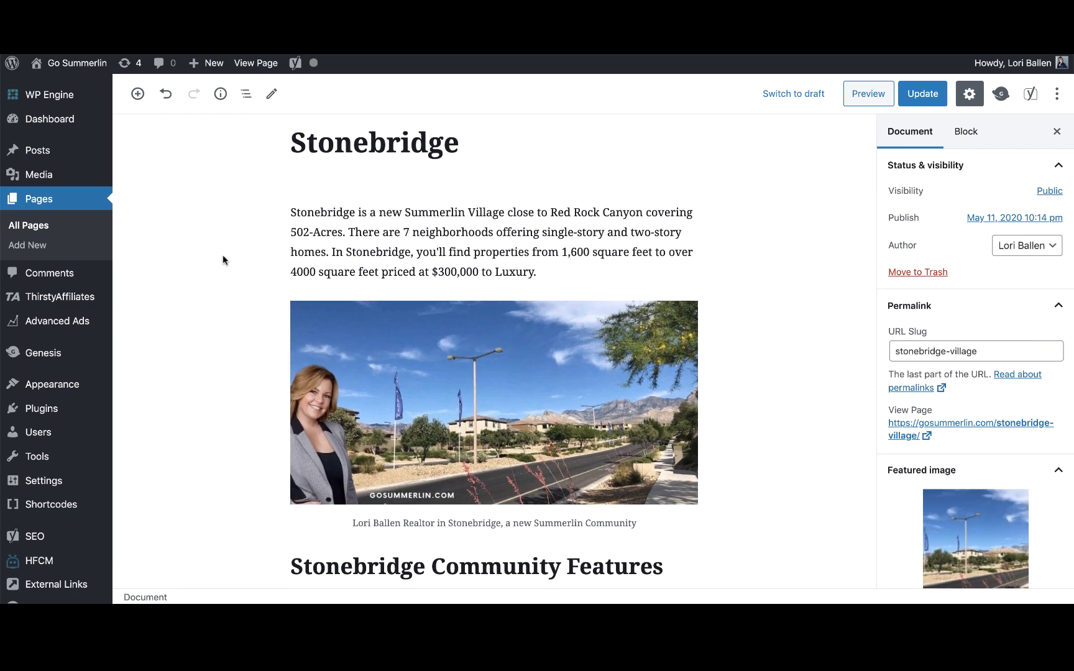
scroll(223, 260, "down", 5)
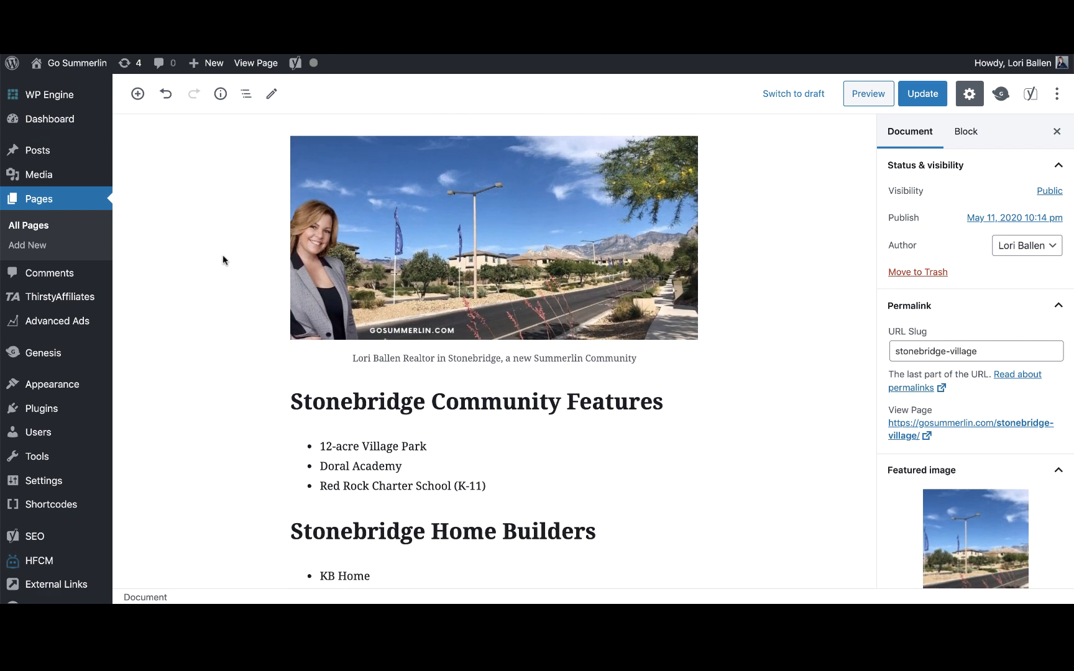
scroll(223, 260, "down", 10)
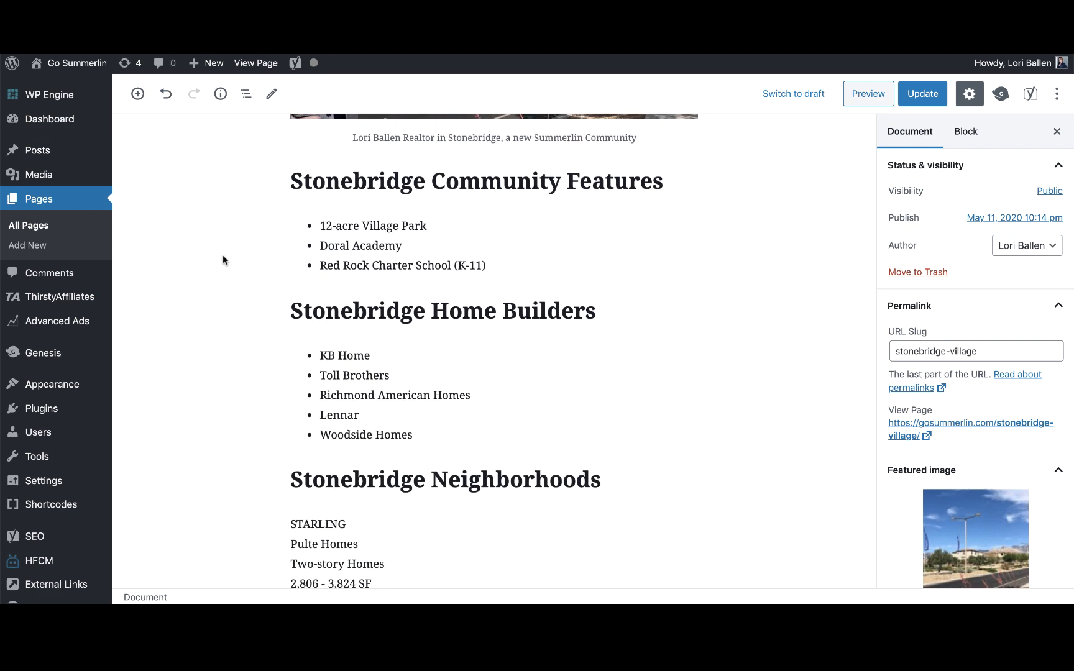
scroll(222, 260, "down", 3)
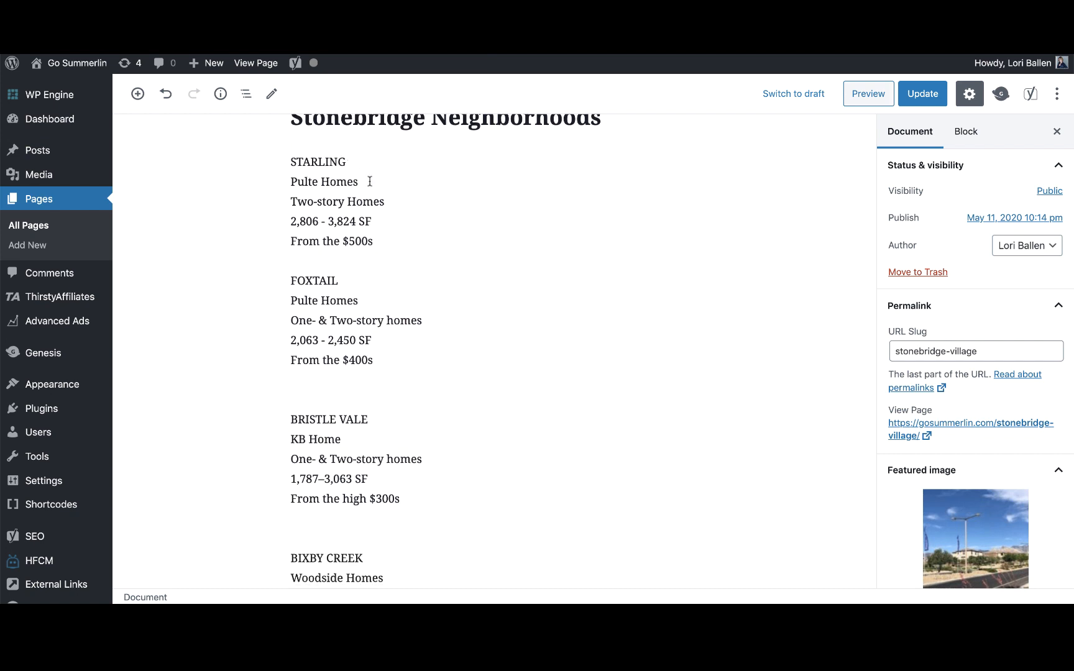
scroll(430, 183, "down", 1)
scroll(429, 182, "up", 2)
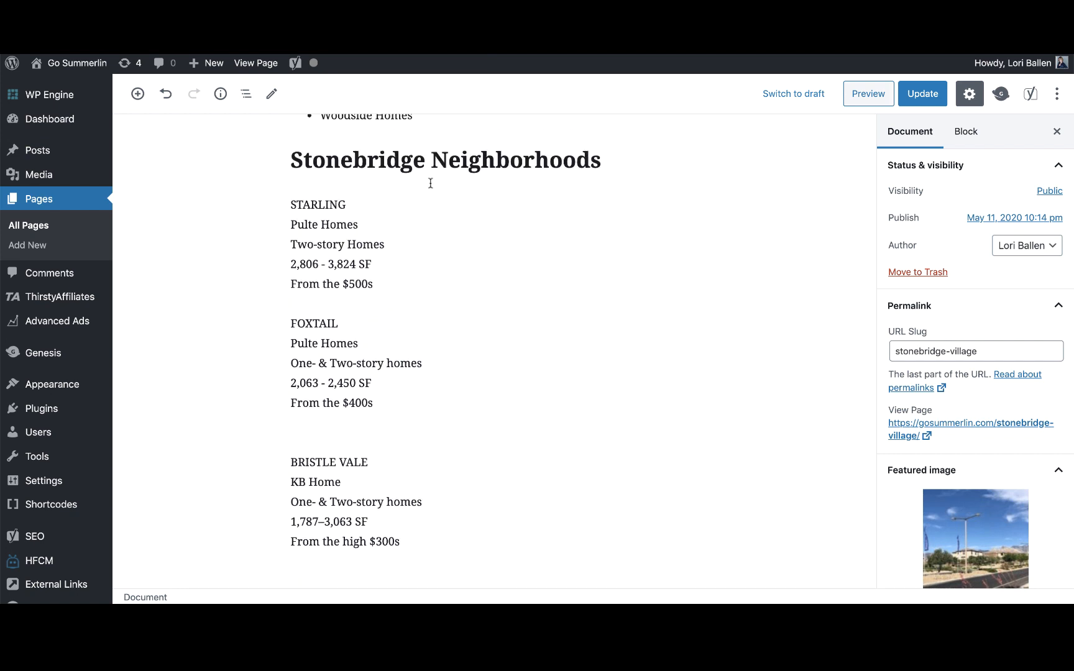
scroll(540, 215, "down", 1)
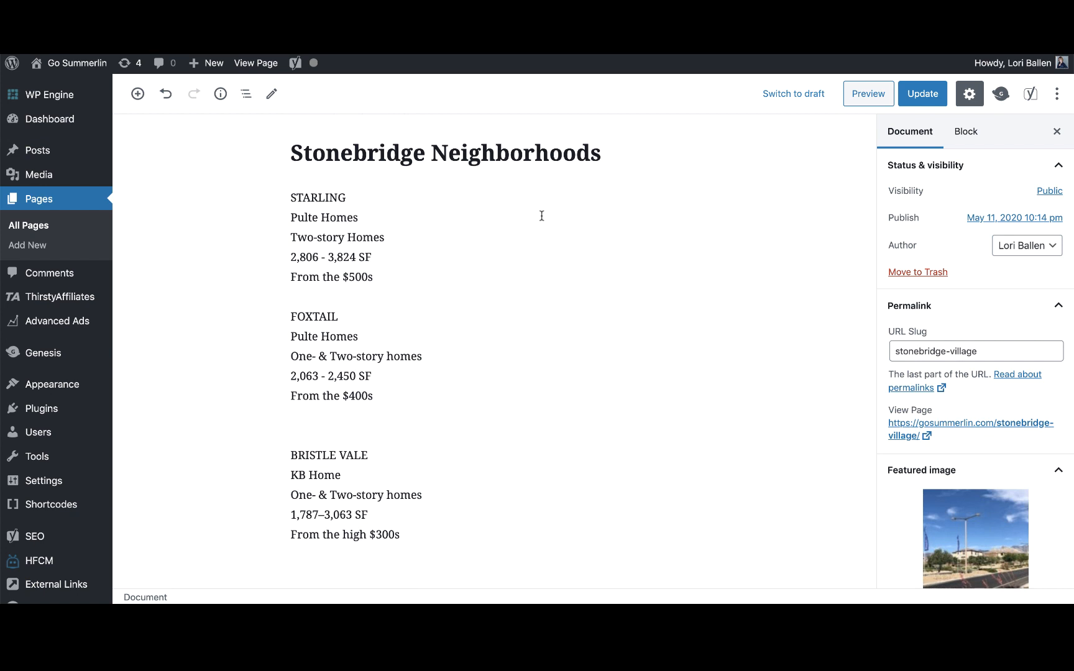
scroll(541, 216, "down", 1)
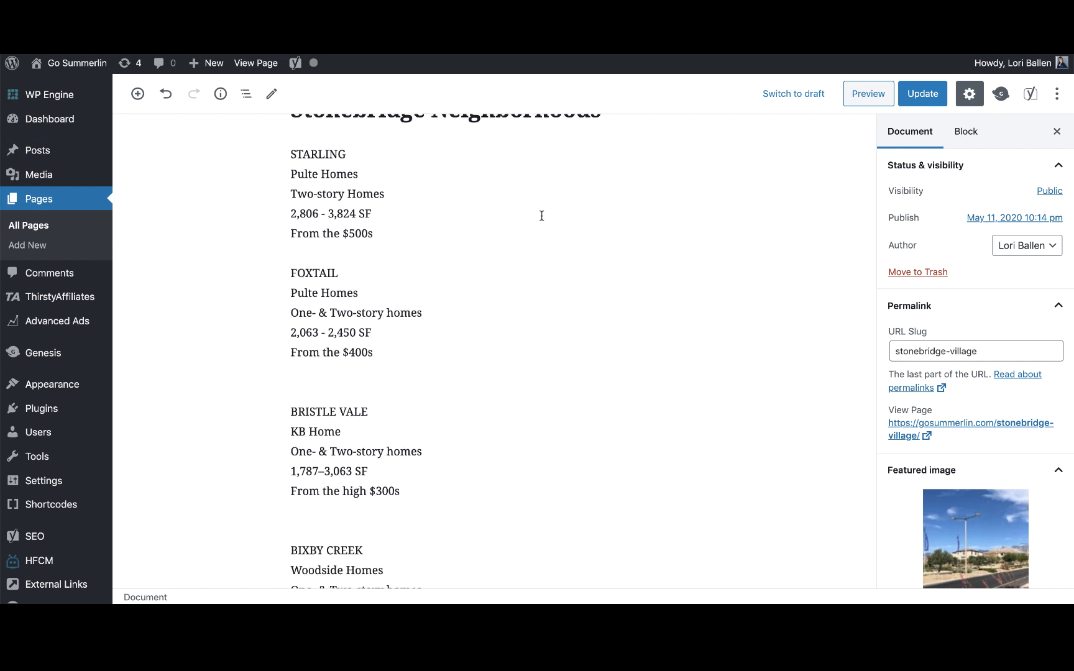
scroll(541, 216, "down", 1)
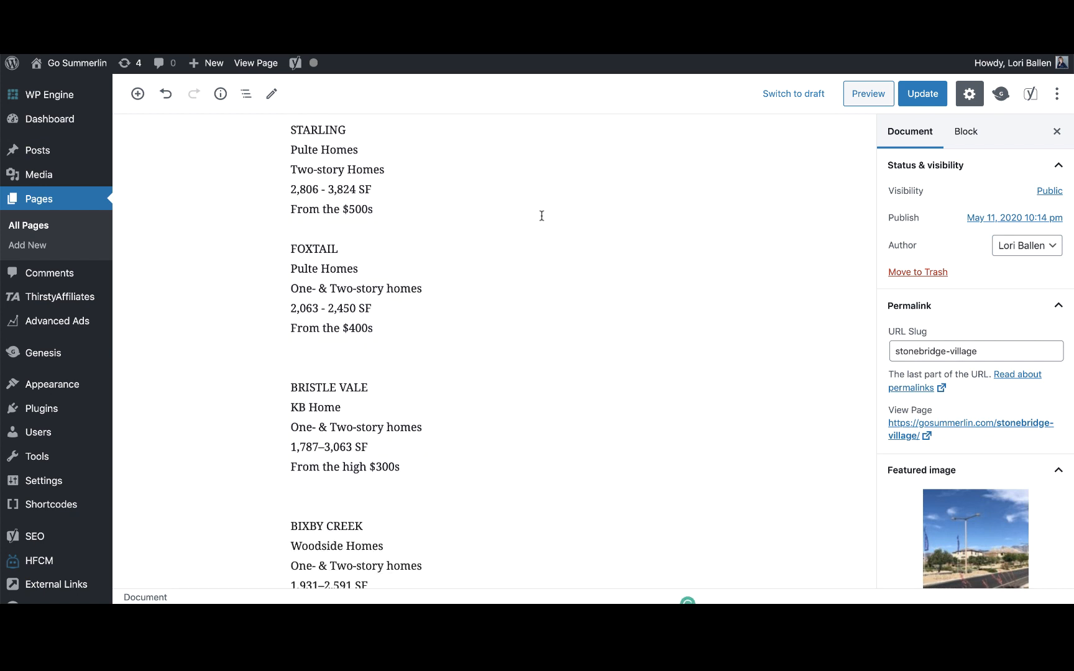
scroll(541, 216, "down", 6)
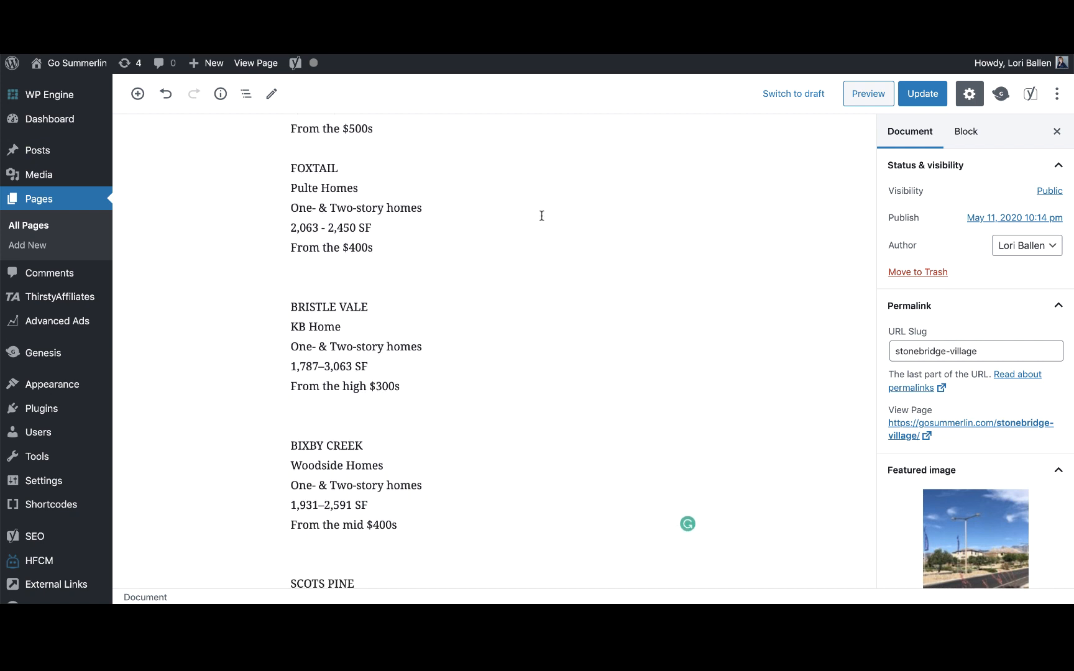
scroll(541, 216, "down", 3)
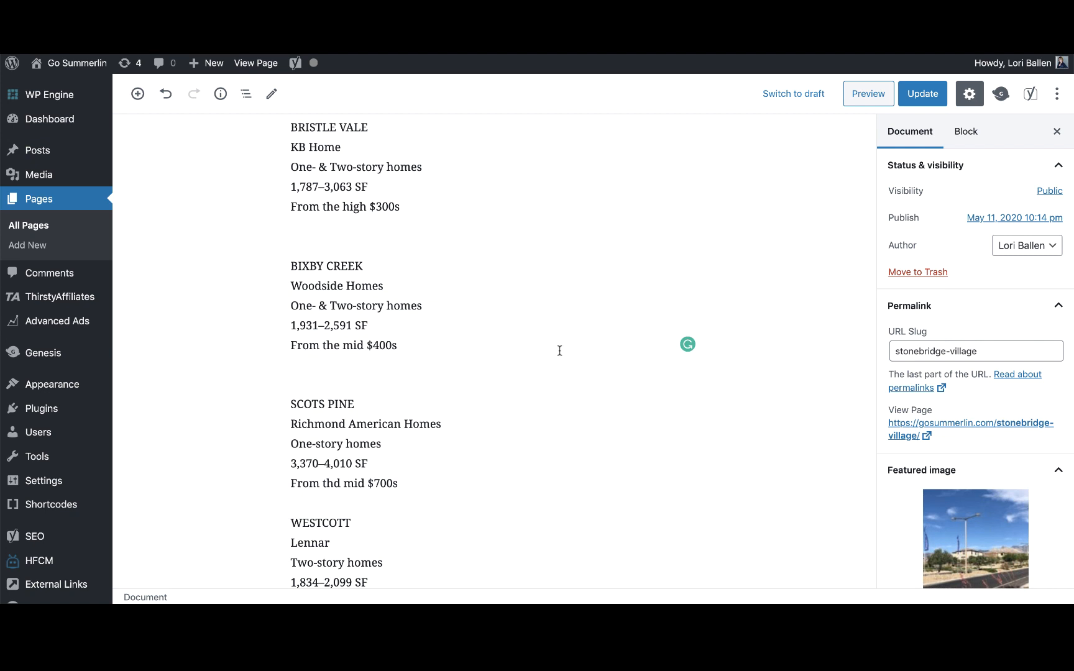
scroll(559, 351, "down", 10)
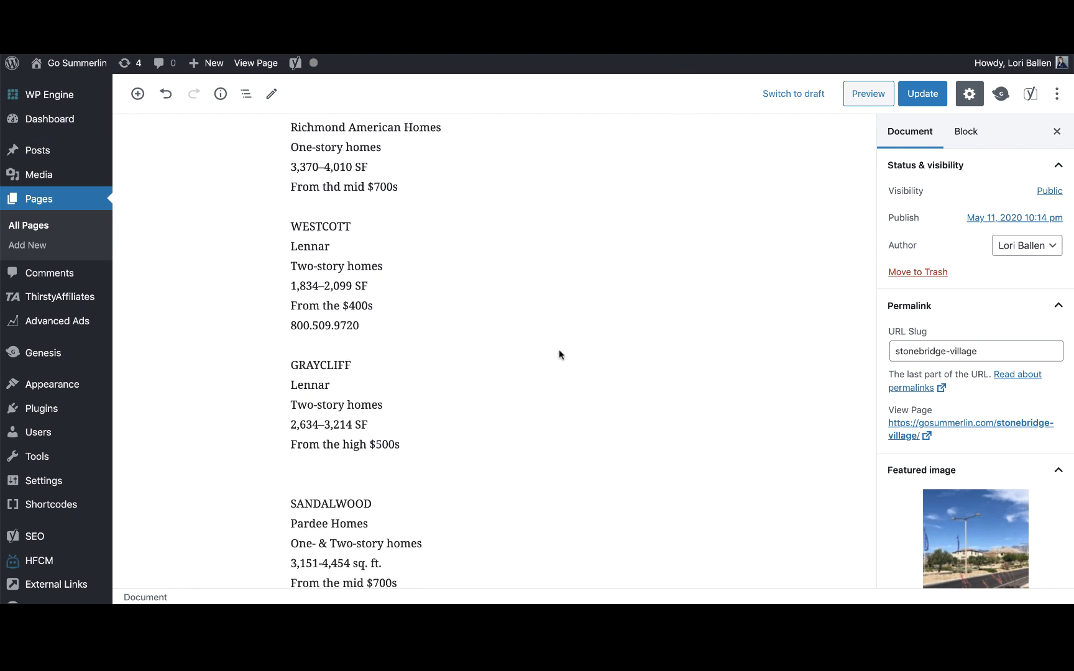
scroll(560, 350, "down", 3)
scroll(560, 350, "up", 6)
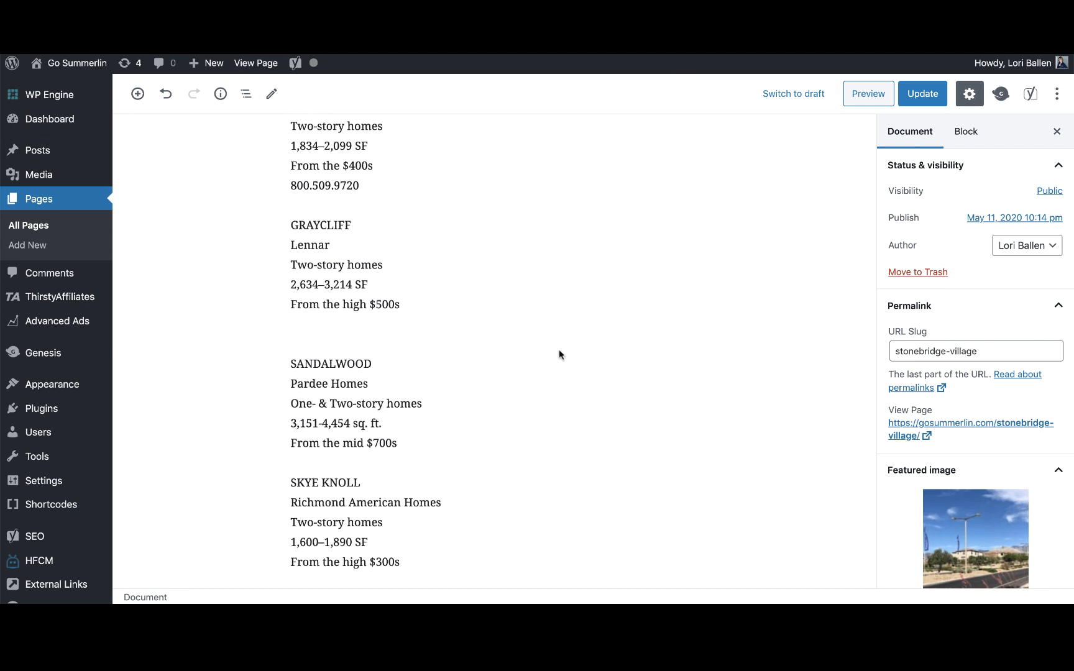
scroll(560, 350, "up", 3)
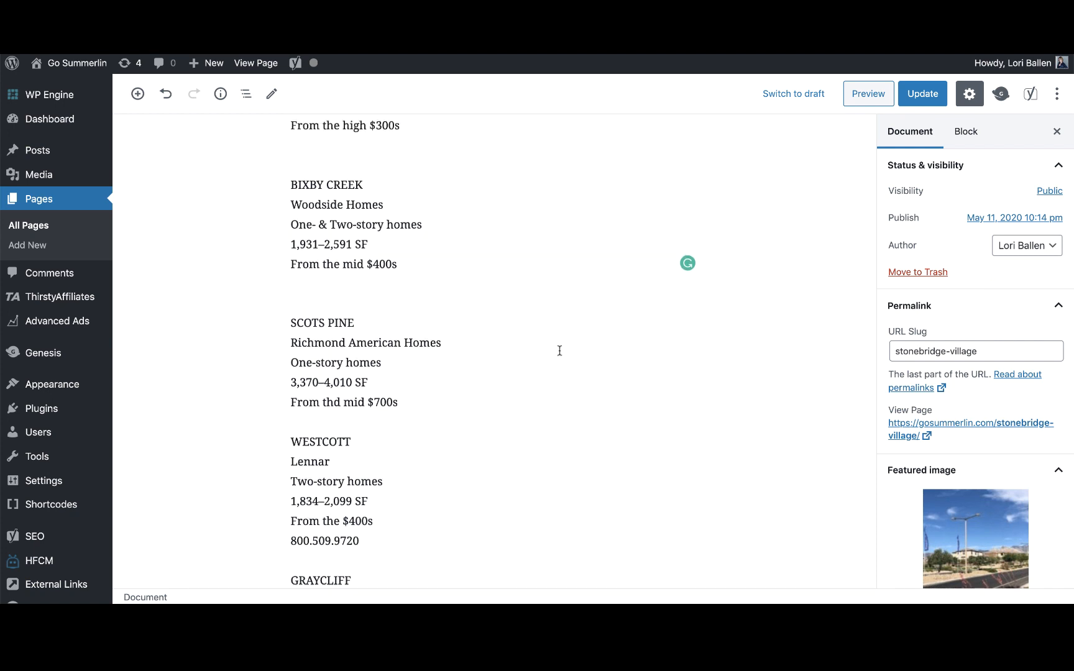
scroll(560, 350, "up", 1)
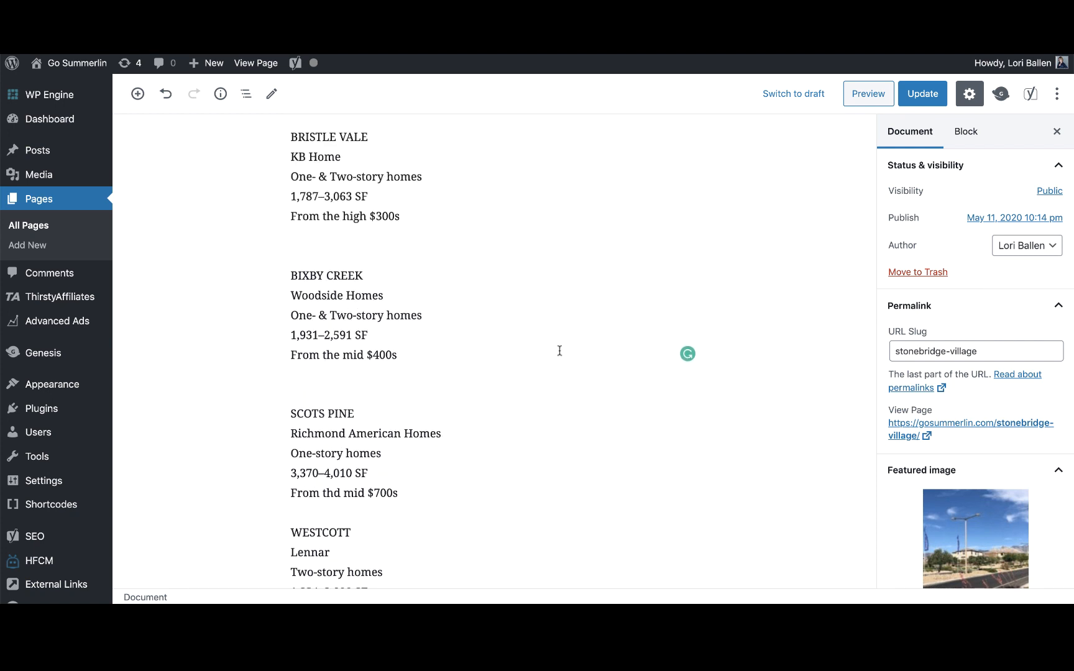
scroll(559, 351, "down", 1)
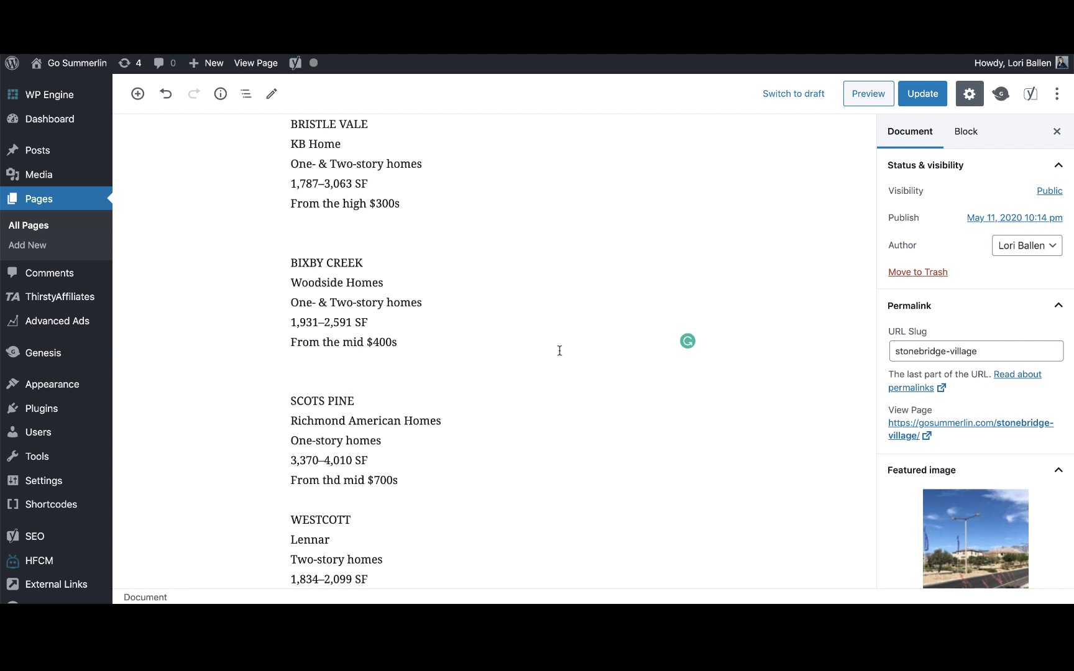
scroll(560, 351, "up", 1)
left_click(422, 366)
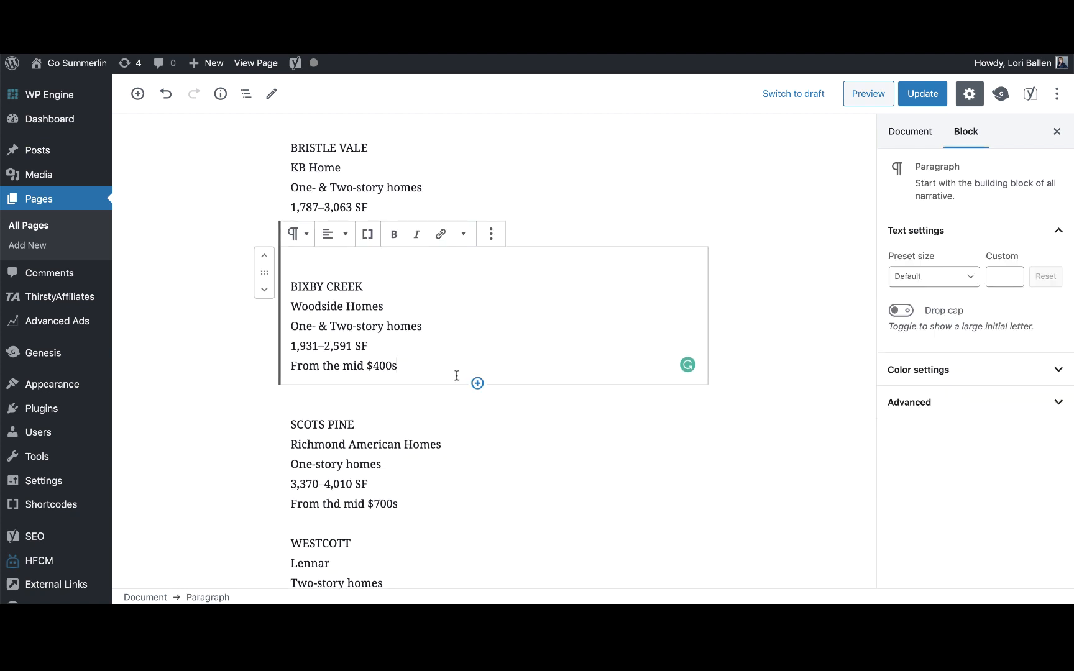
key("Return")
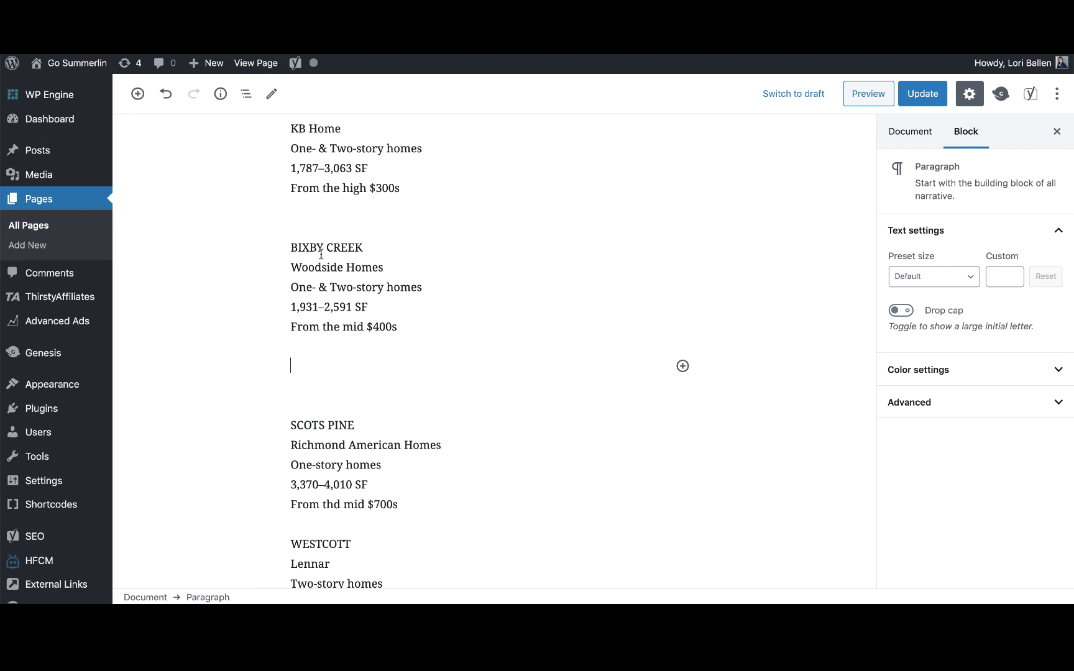
Check the BIXBY CREEK title, then place the cursor in the new empty block.
mouse_move(290, 248)
left_mouse_down()
mouse_move(349, 249)
mouse_move(290, 248)
left_mouse_up()
left_click(378, 249)
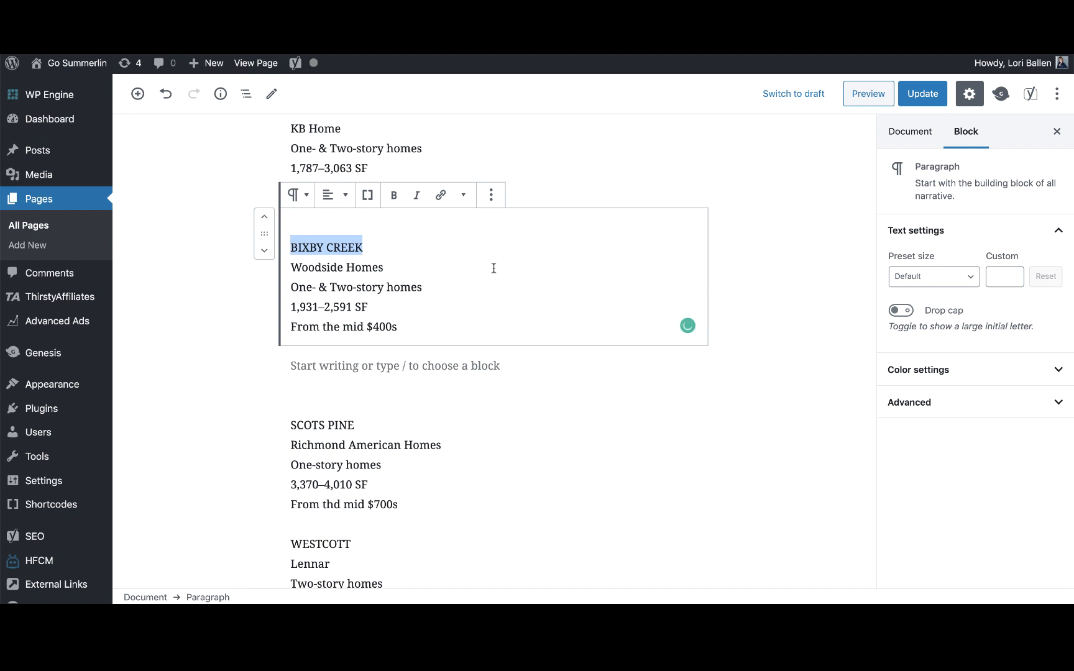
left_click(401, 366)
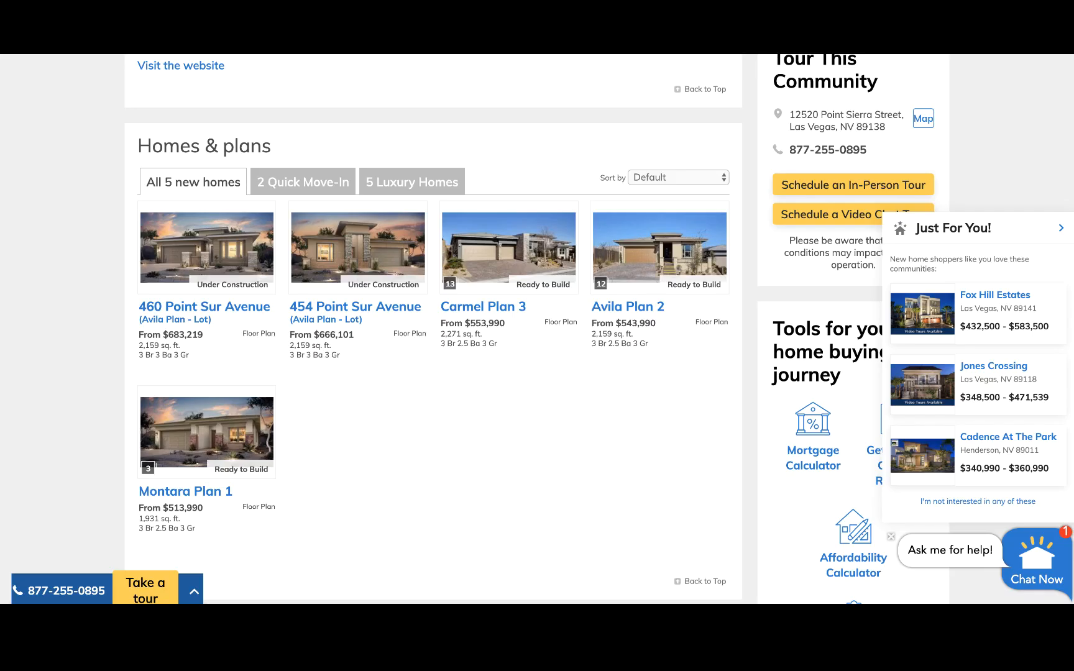
Scroll down the Woodside Homes Bixby Creek in Summerlin Collection One page.
scroll(483, 394, "down", 1)
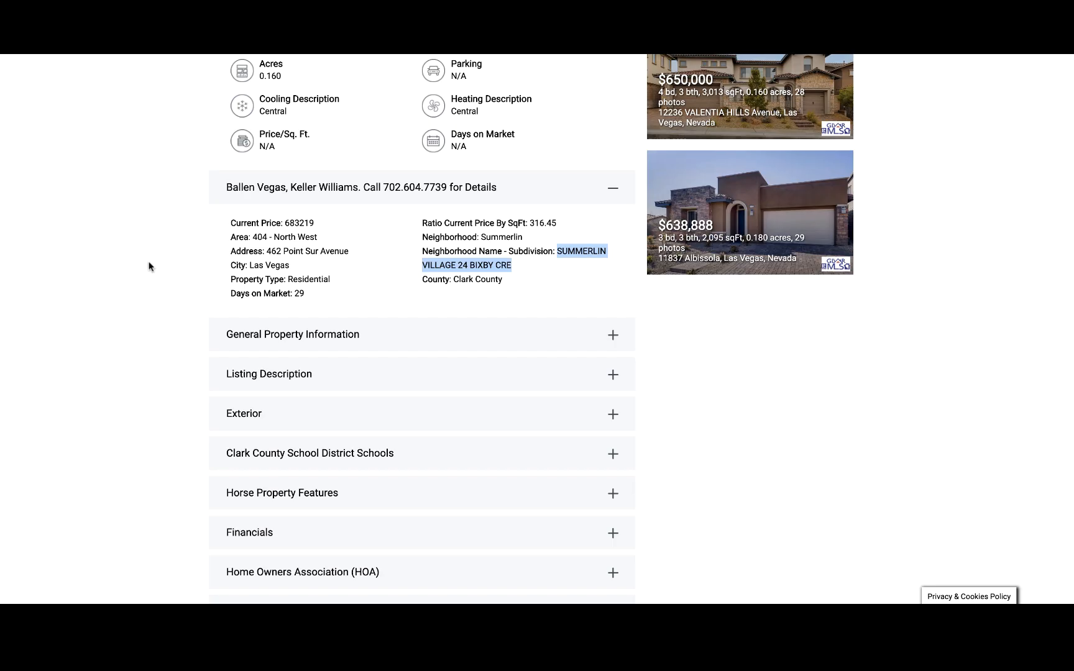
scroll(149, 268, "up", 15)
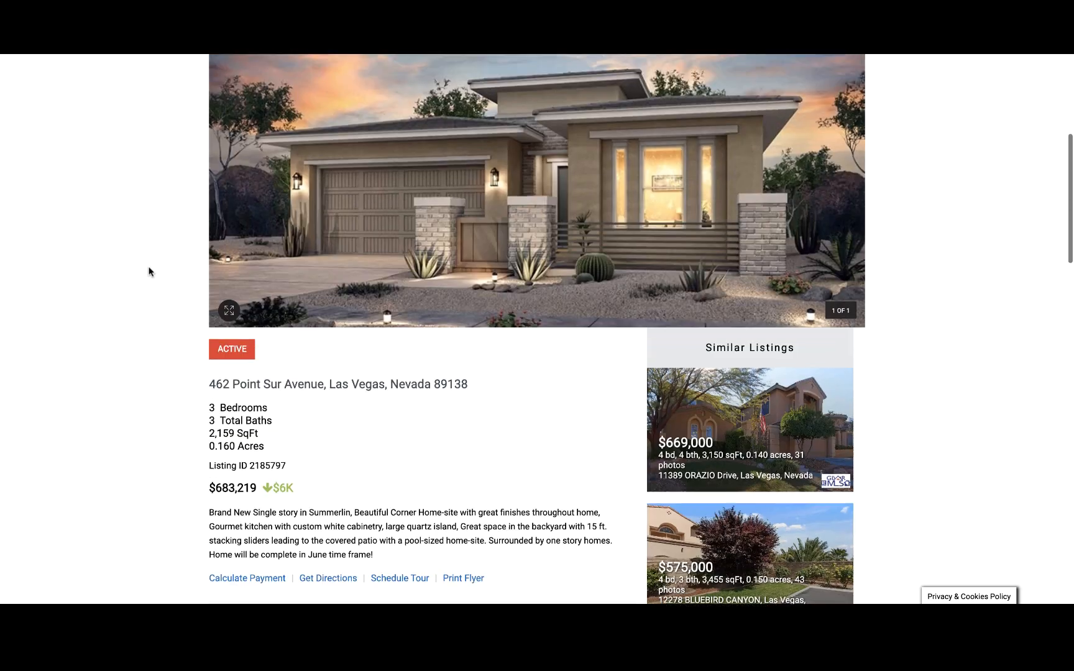
scroll(422, 301, "down", 2)
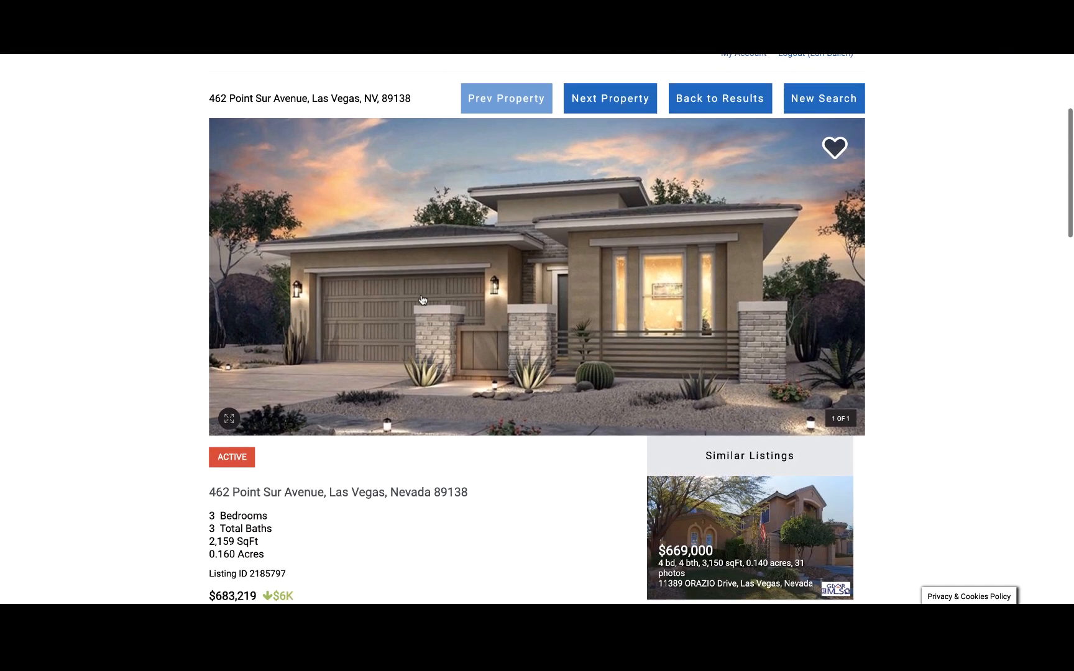
scroll(421, 300, "down", 7)
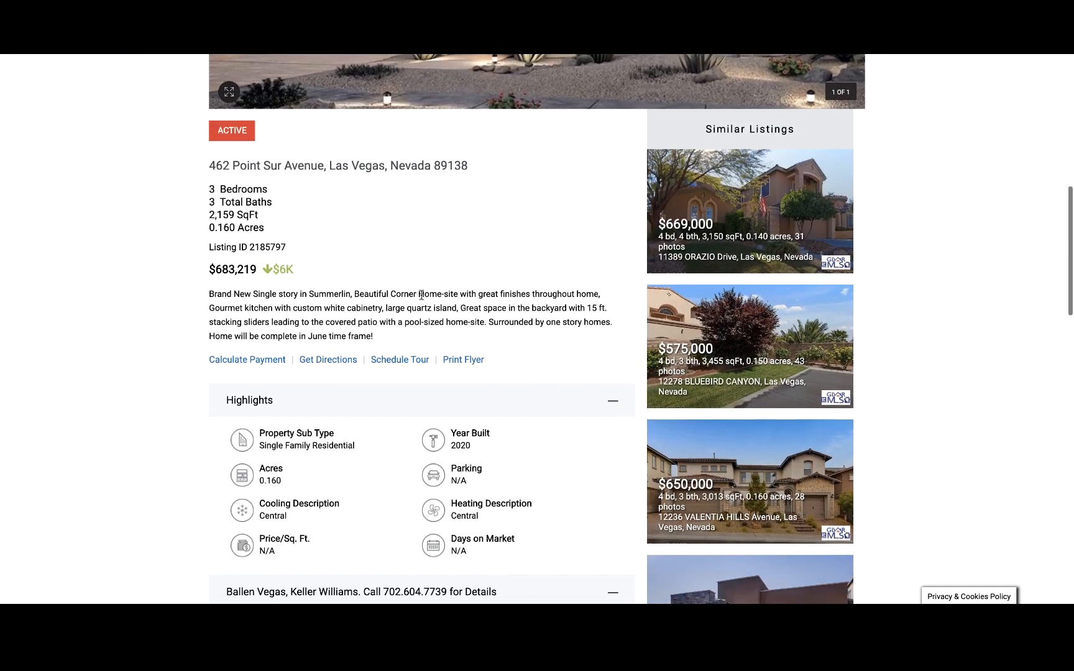
scroll(421, 295, "down", 4)
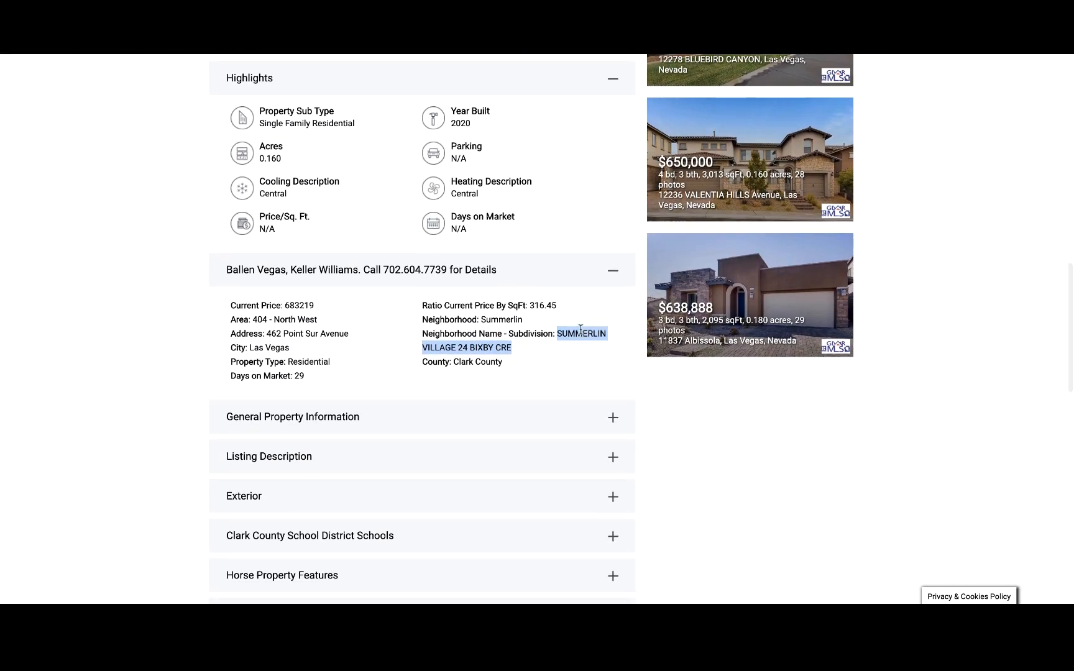
left_click(472, 349)
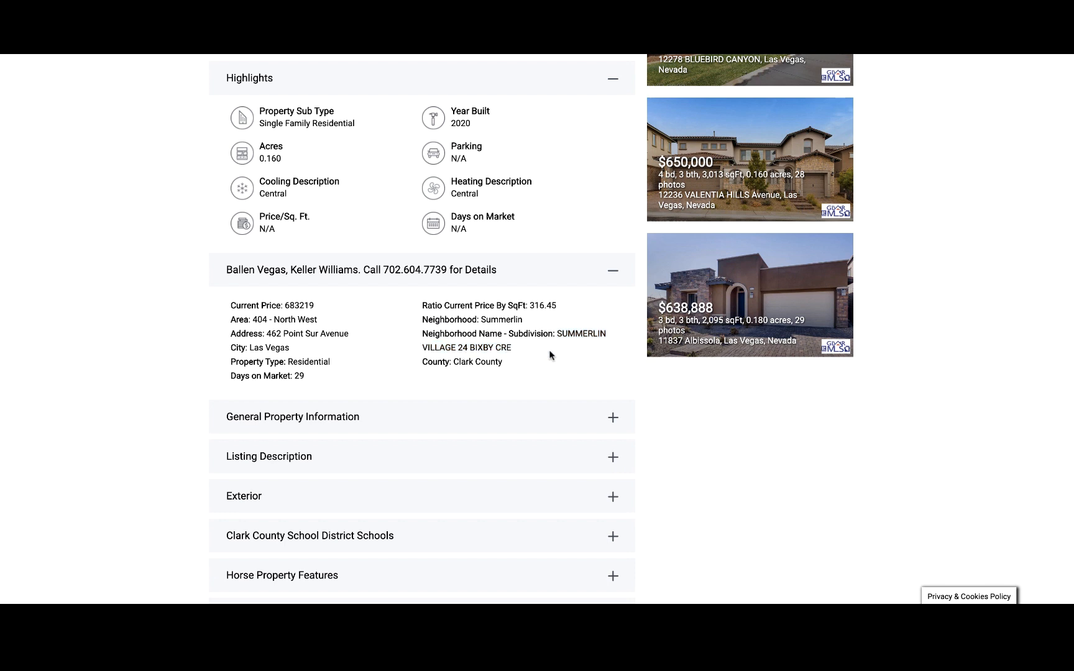
left_click_drag(558, 333, 607, 350)
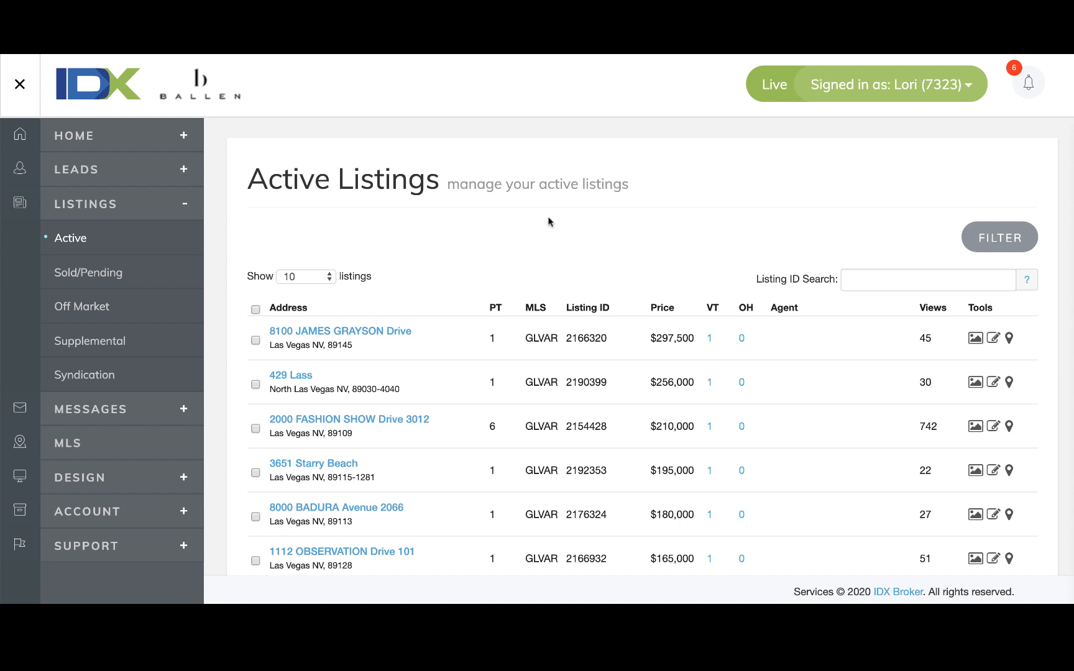
Go to Design > Website > Widgets in IDX Broker.
scroll(533, 224, "down", 1)
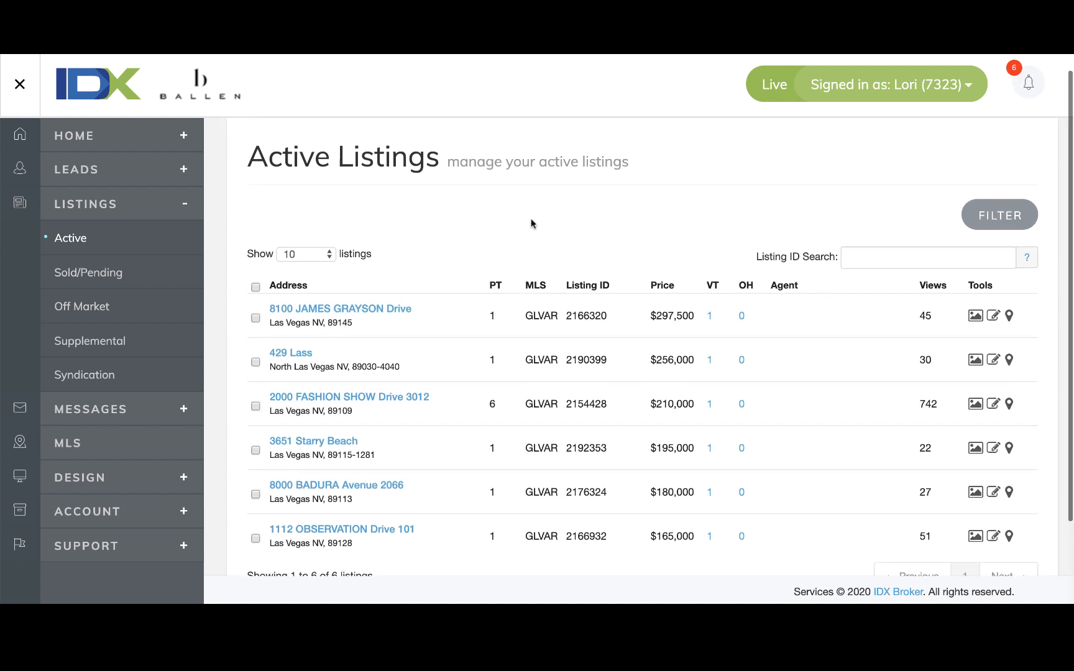
scroll(532, 224, "up", 2)
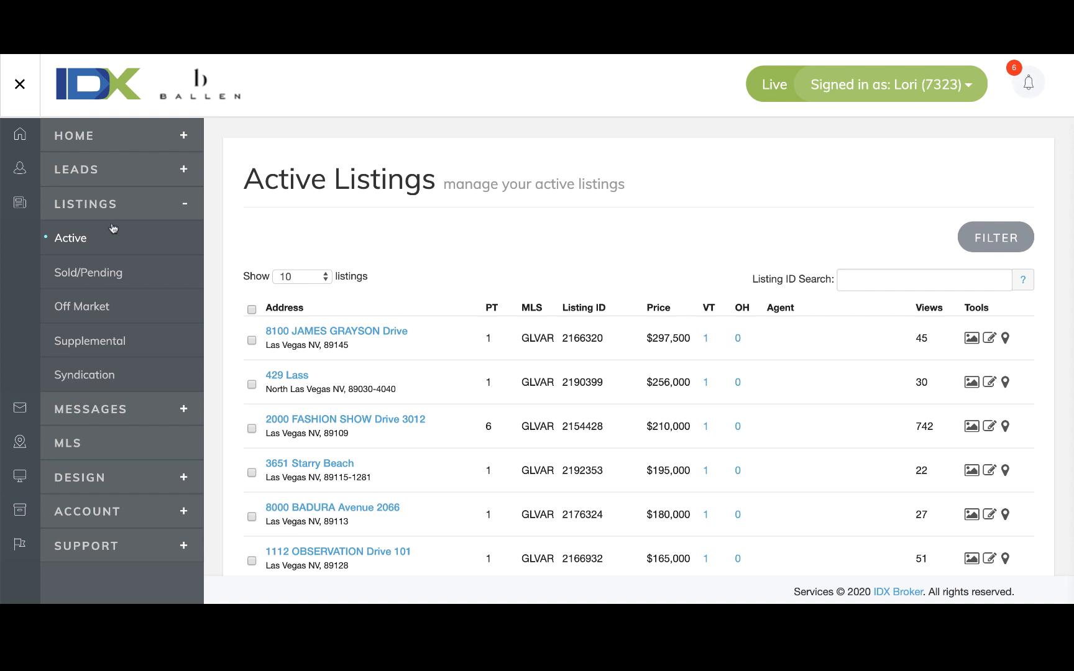
scroll(111, 415, "down", 1)
scroll(113, 398, "up", 1)
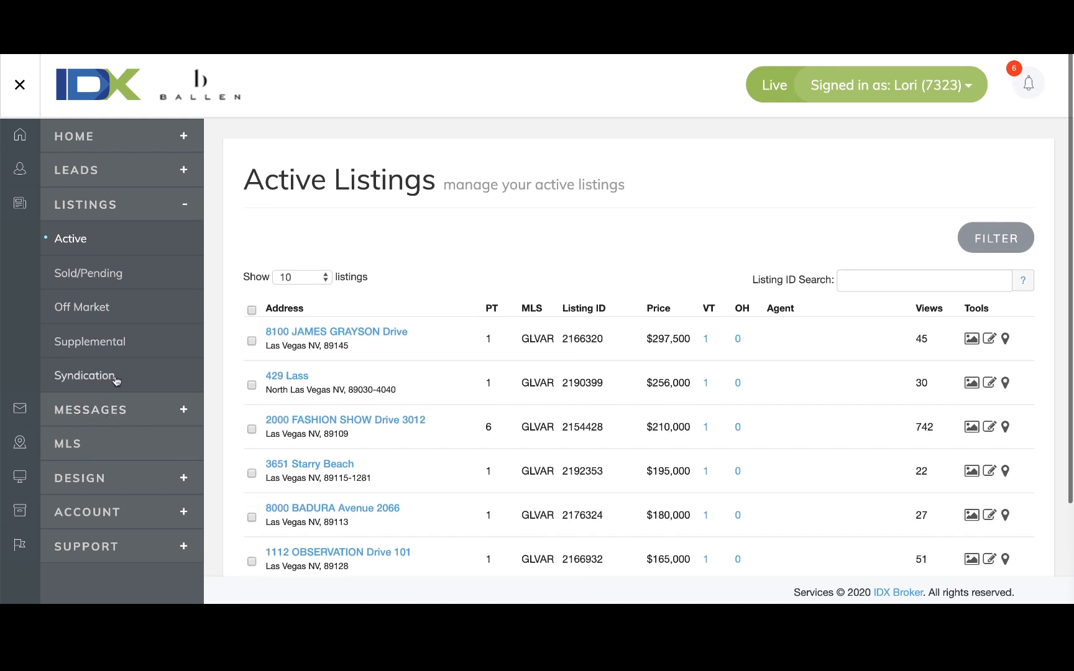
left_click(124, 478)
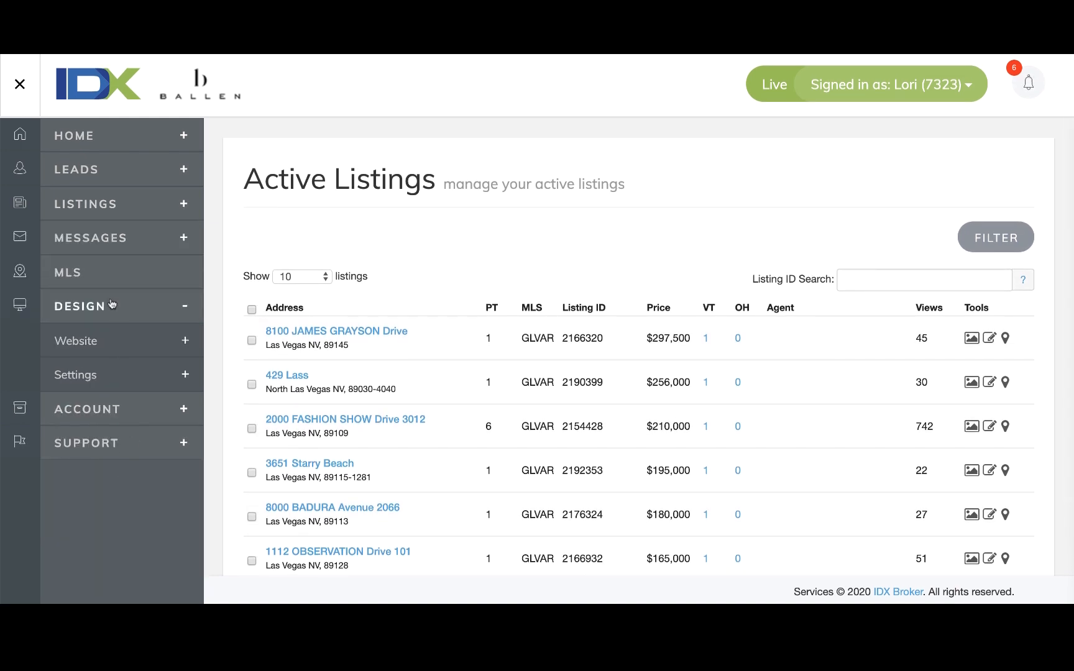
left_click(78, 343)
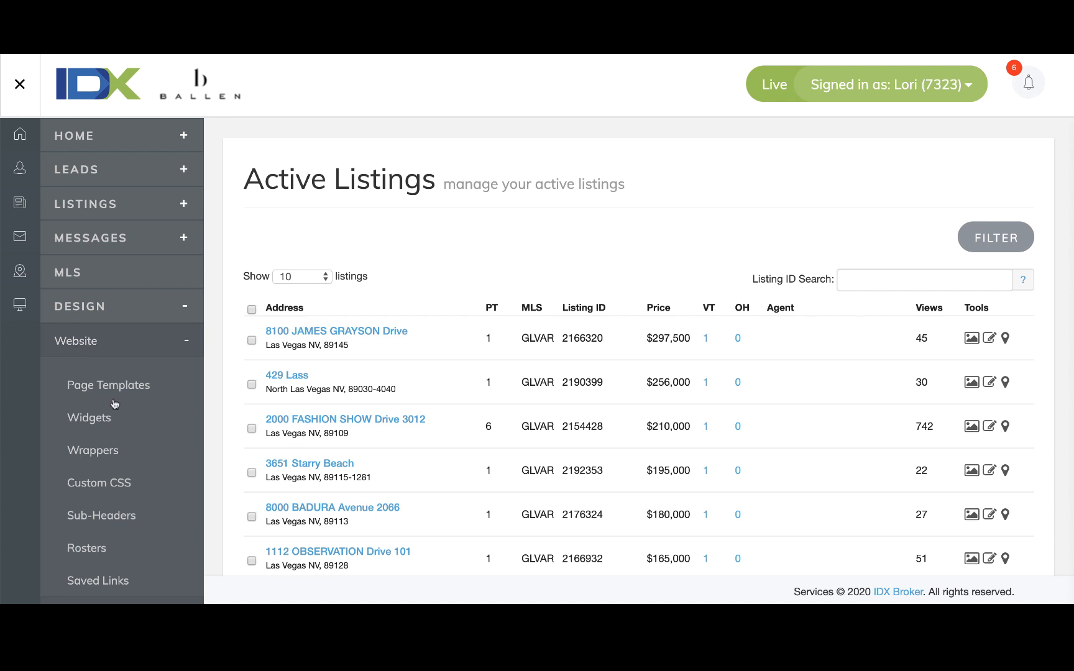
left_click(99, 420)
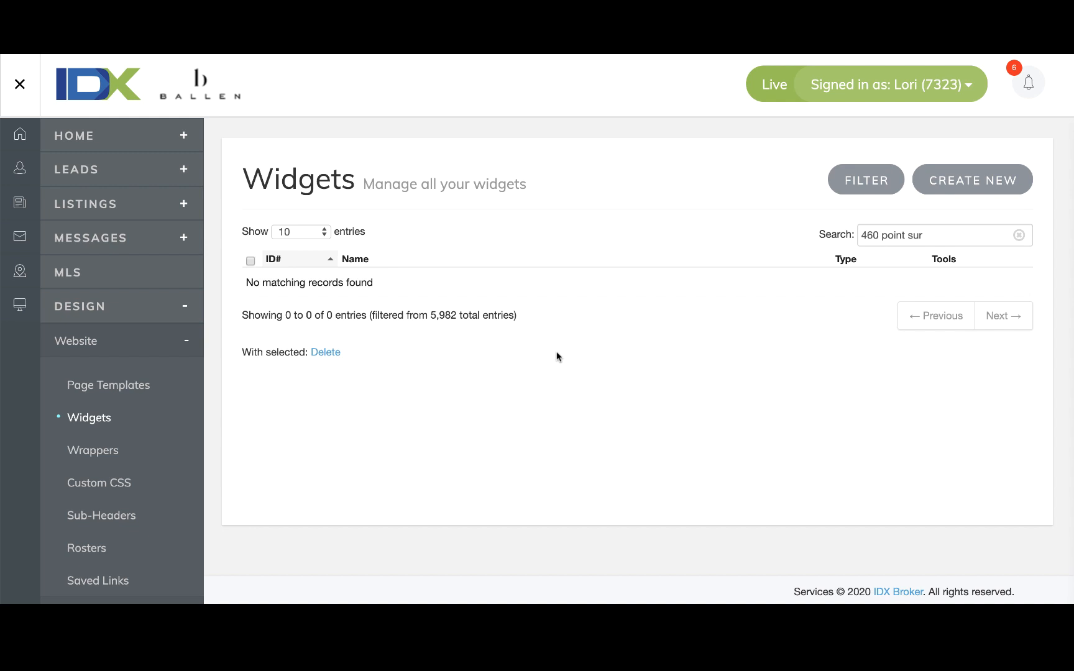
Clear the old widget search text and start a new widget.
left_click_drag(926, 234, 819, 220)
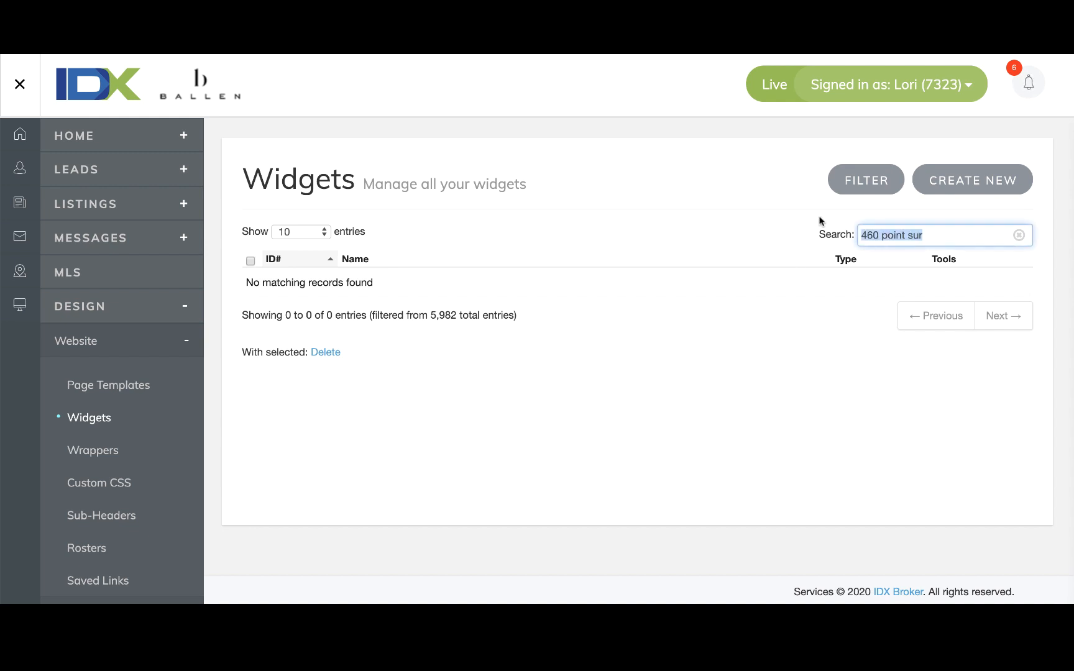
key("BackSpace")
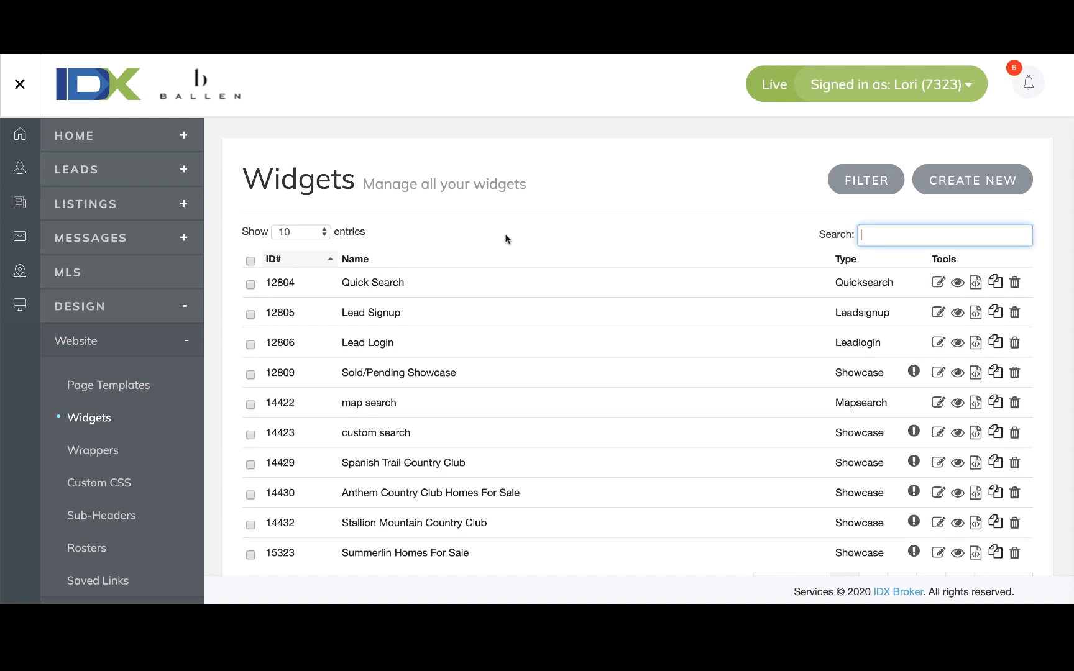
left_click(951, 190)
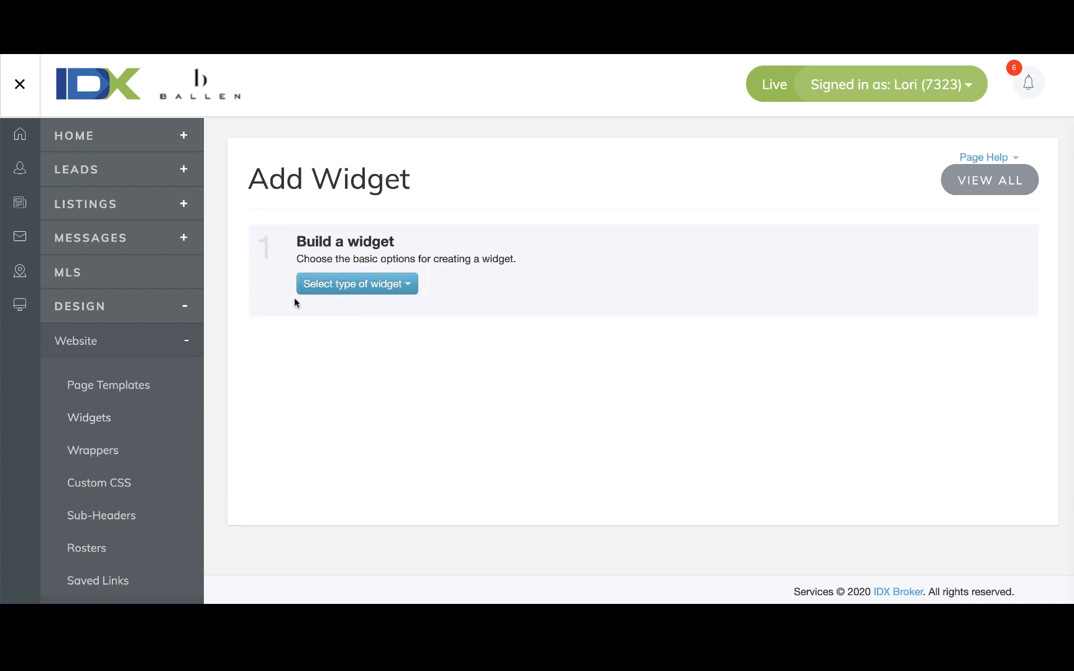
Choose Slideshow as widget type, Custom Search for properties, and Advanced Search as the search page.
left_click(393, 288)
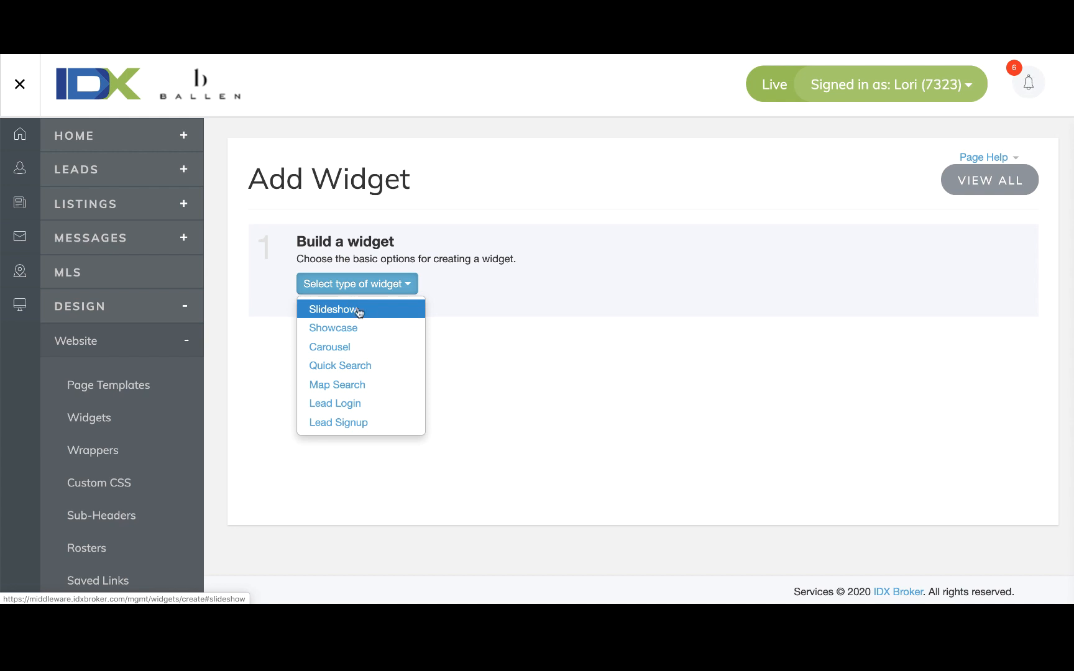
left_click(362, 315)
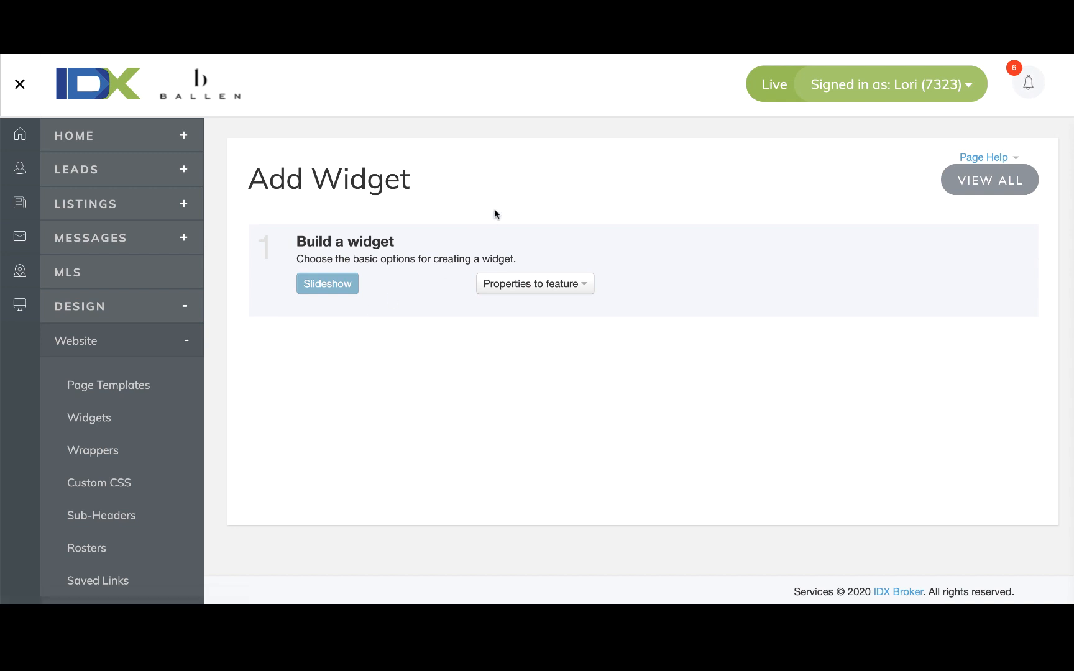
scroll(495, 213, "down", 1)
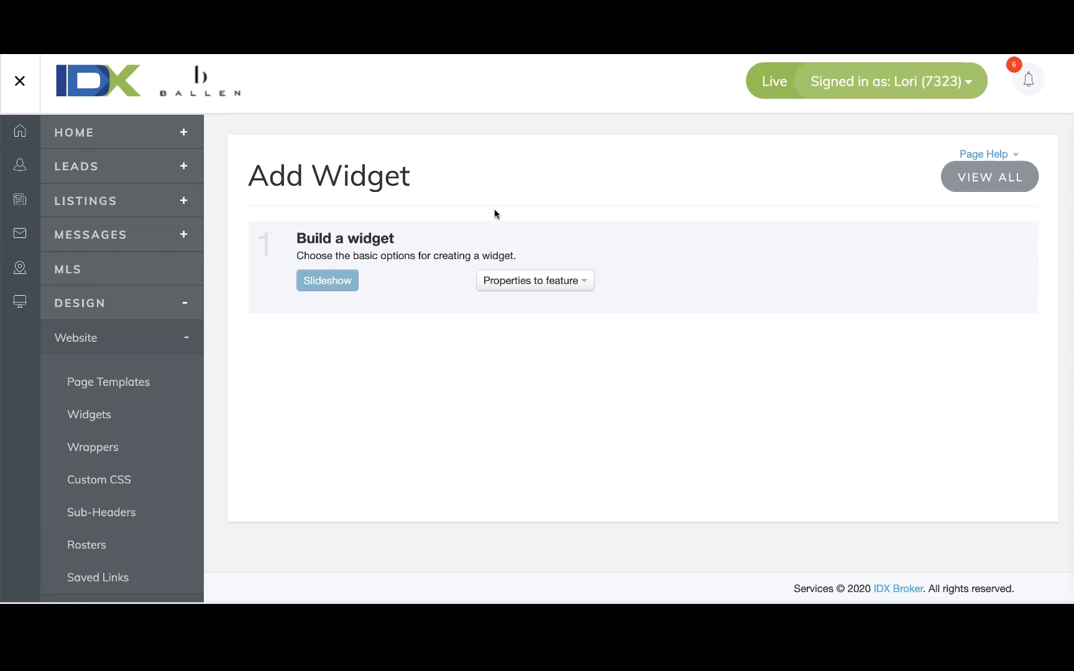
left_click(582, 289)
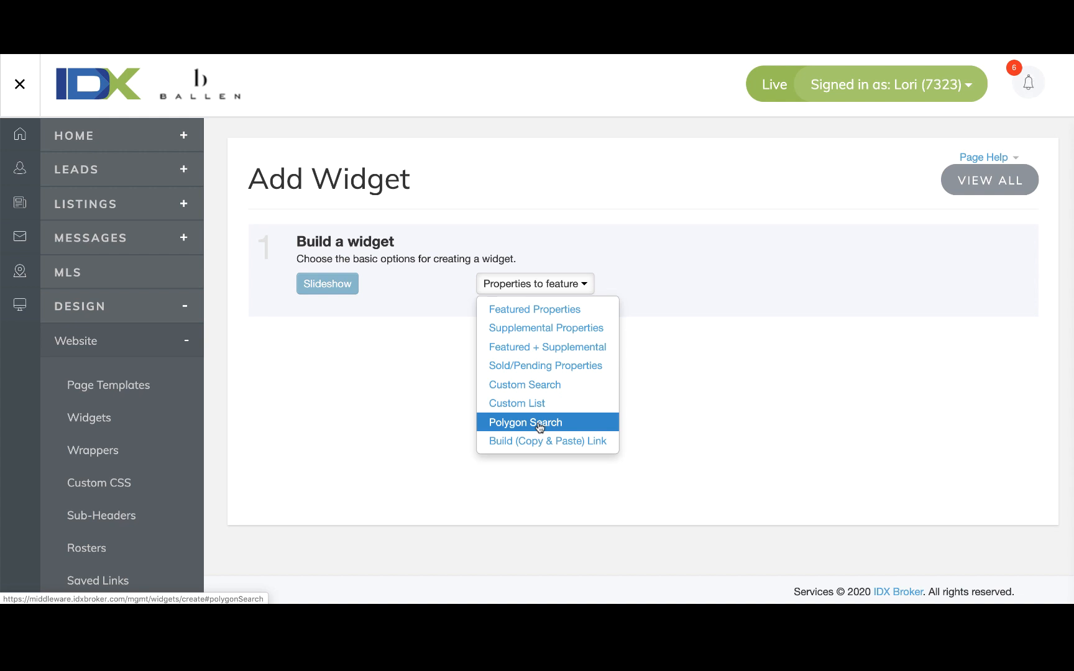
left_click(534, 386)
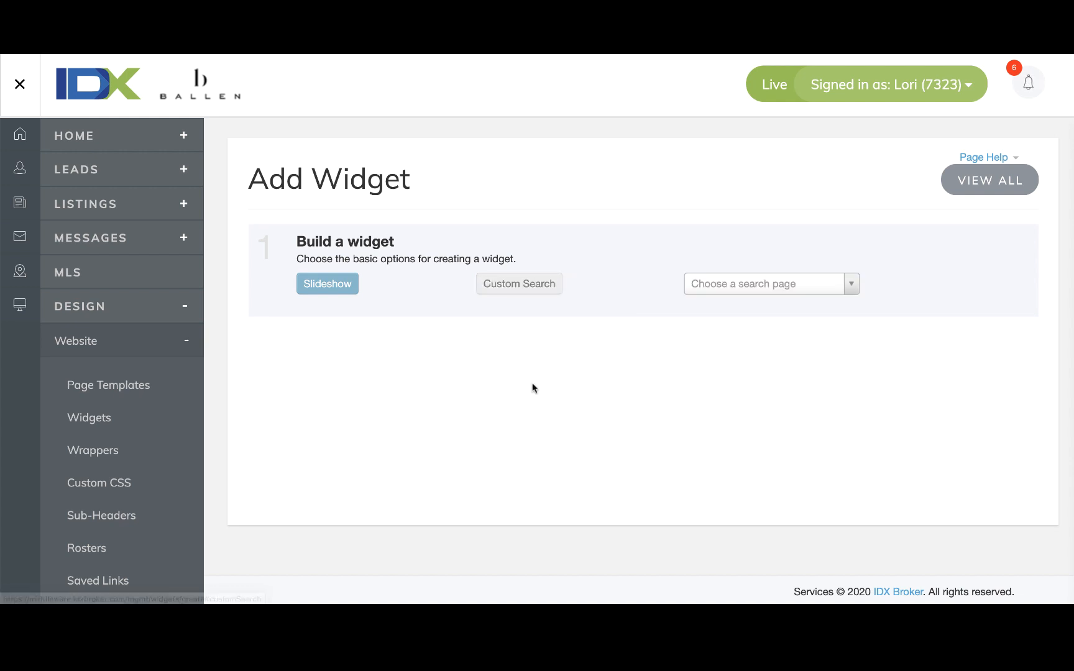
left_click(754, 290)
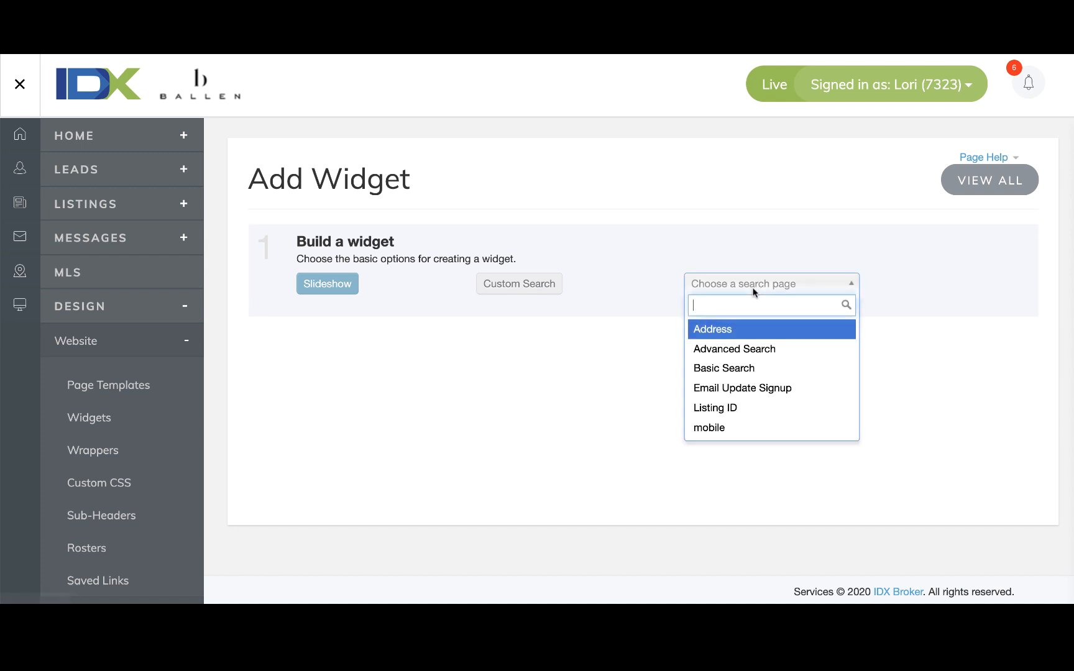
left_click(750, 353)
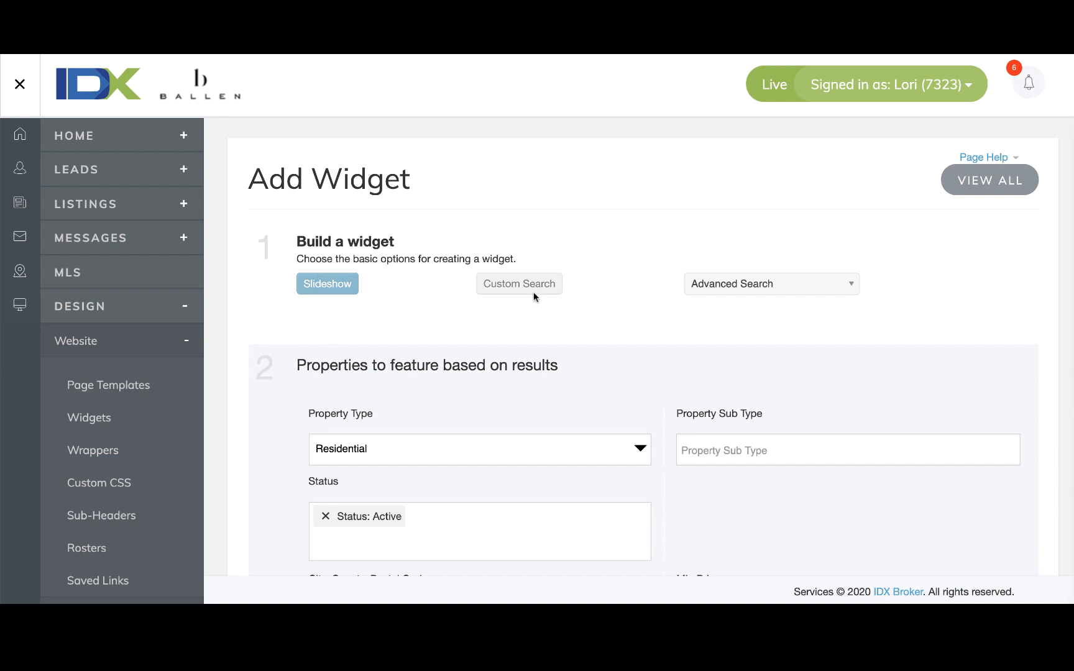
Remove the 'Status: Active' chip from the custom search criteria.
scroll(802, 299, "down", 4)
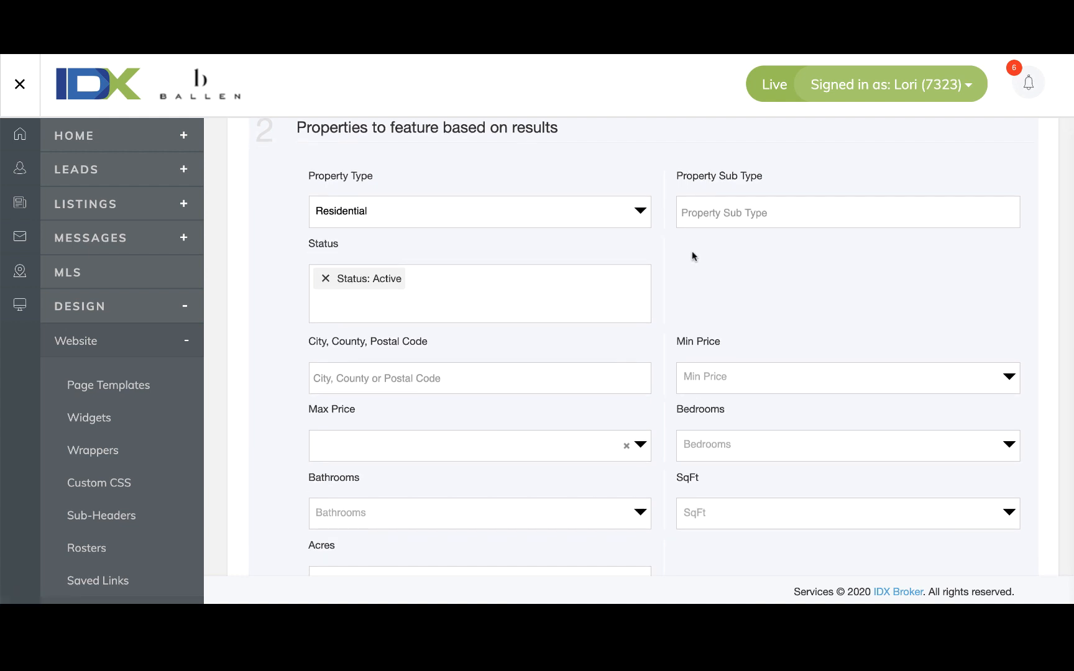
scroll(691, 251, "down", 1)
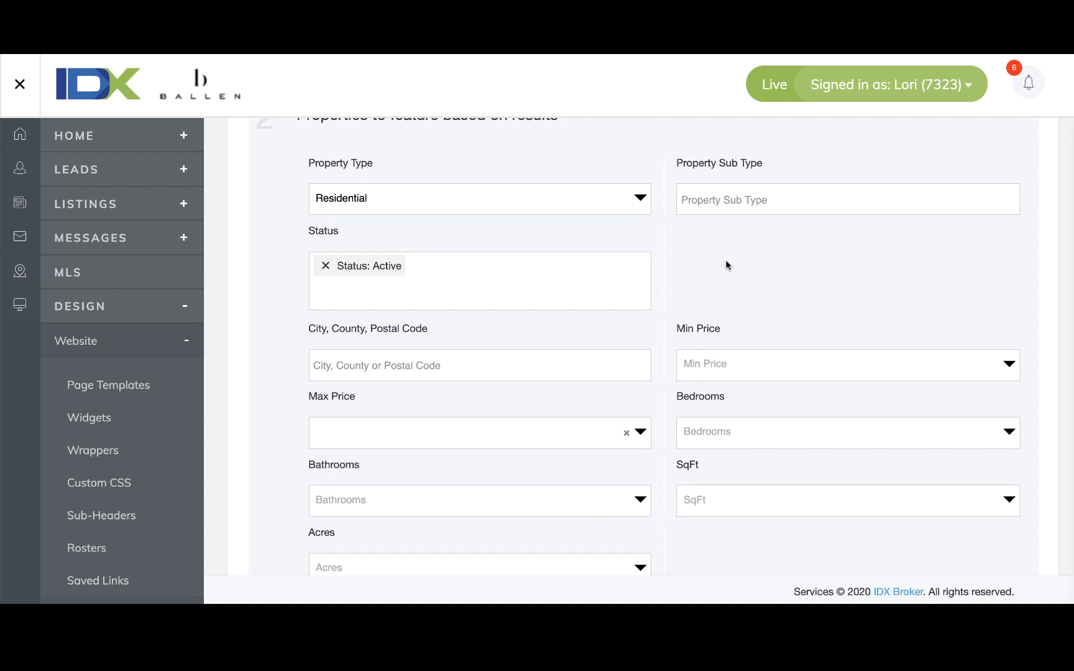
scroll(400, 307, "down", 1)
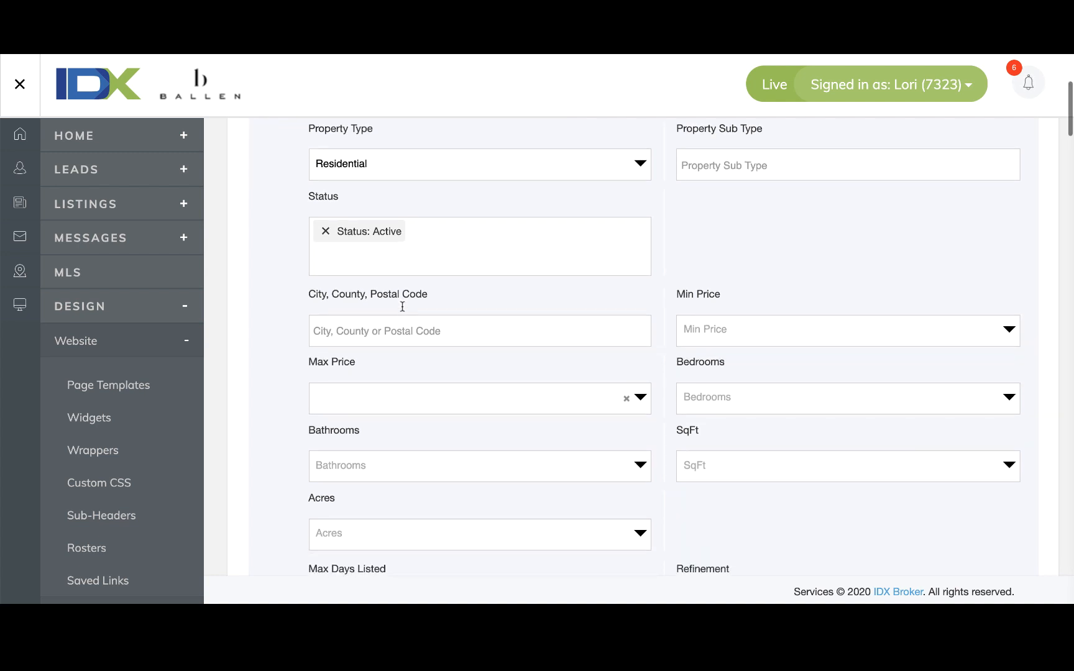
left_click(325, 233)
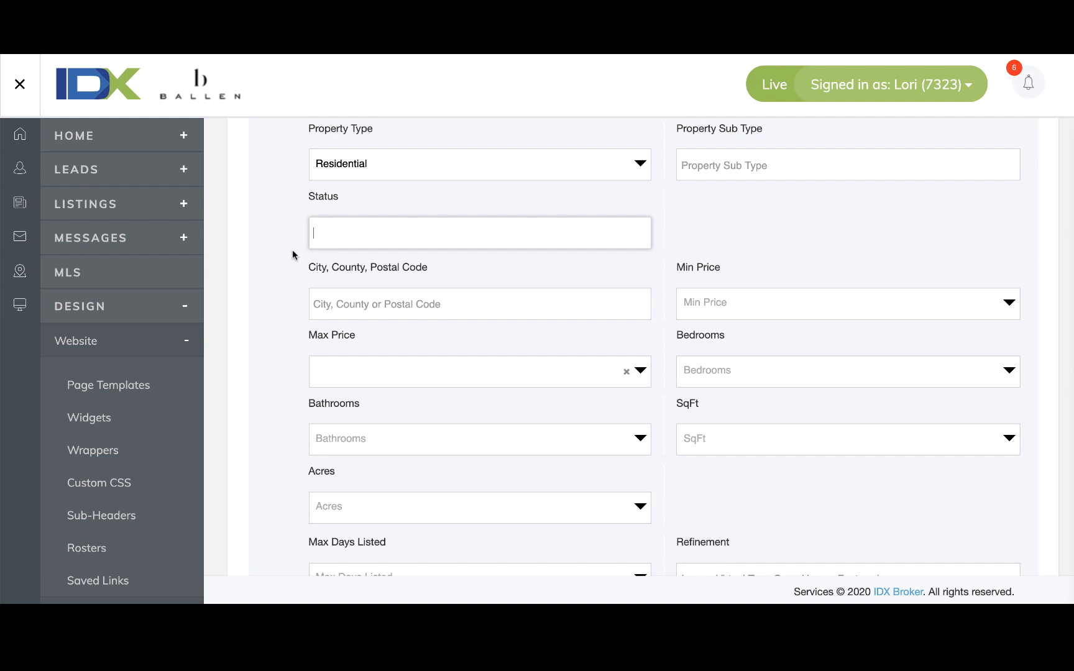
scroll(292, 249, "down", 1)
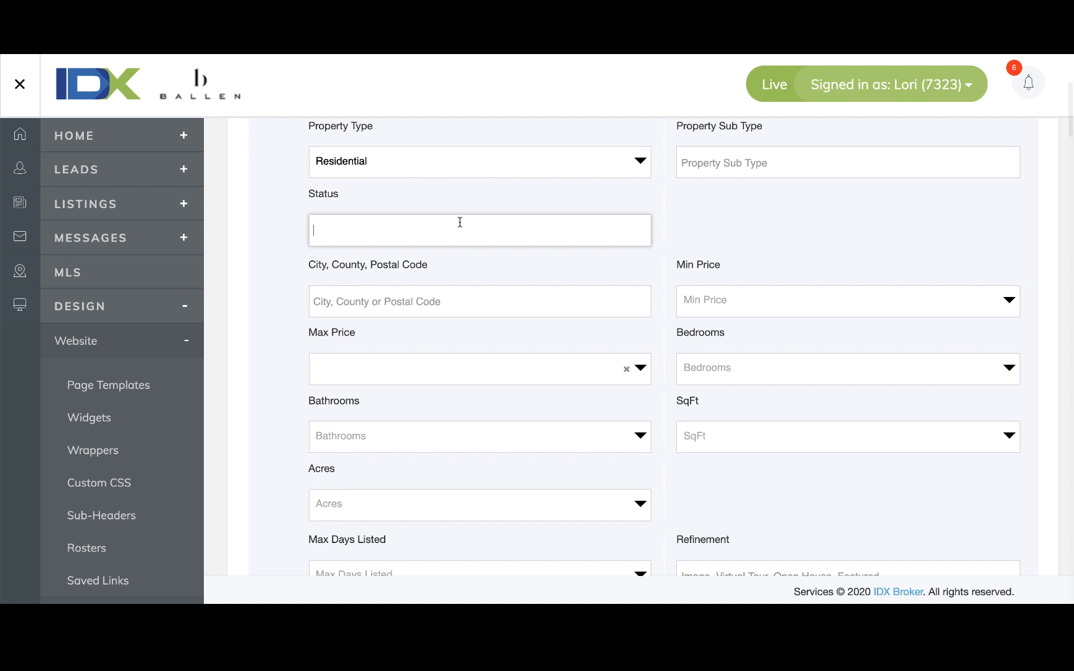
scroll(905, 291, "down", 3)
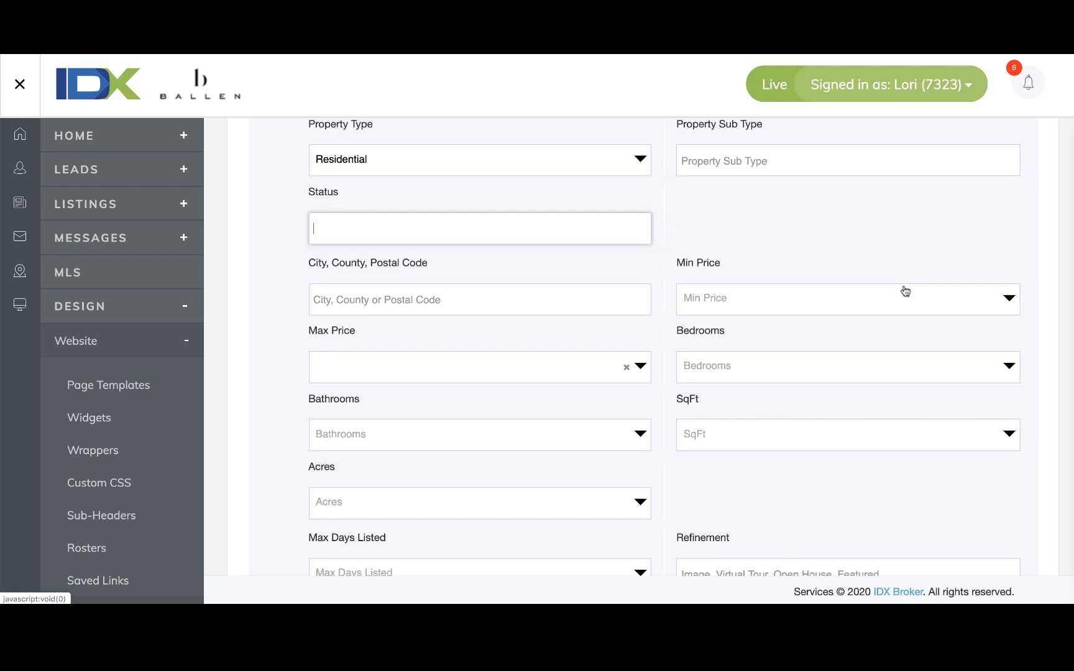
scroll(905, 291, "down", 10)
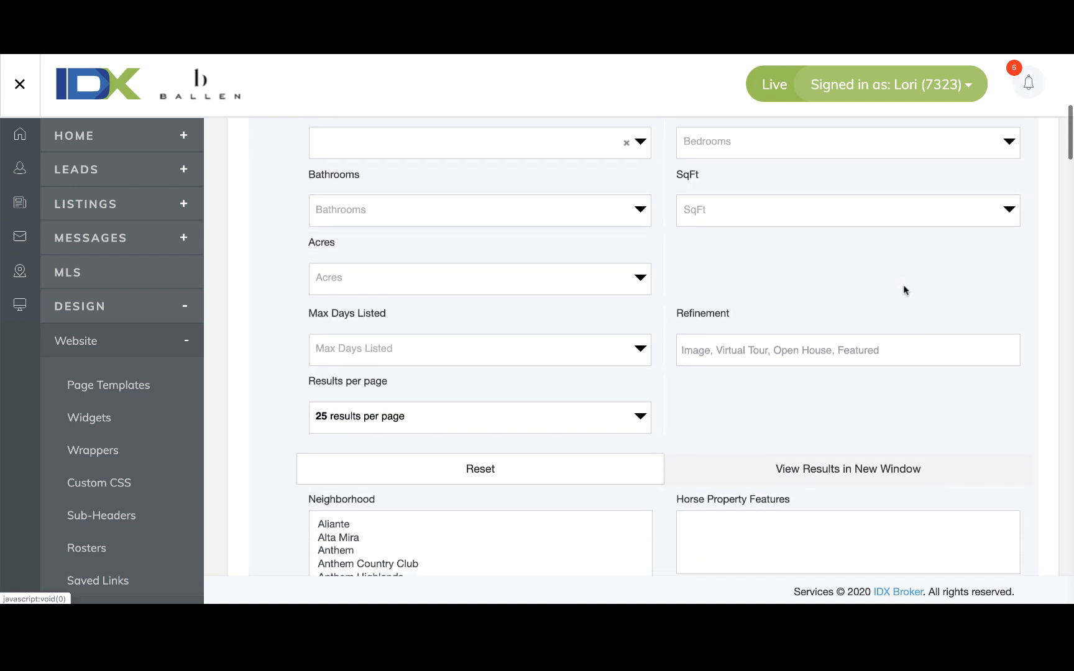
Jump through the S entries of the Neighborhood Name - Subdivision list to a Sahara/Sandhill entry.
scroll(905, 290, "down", 5)
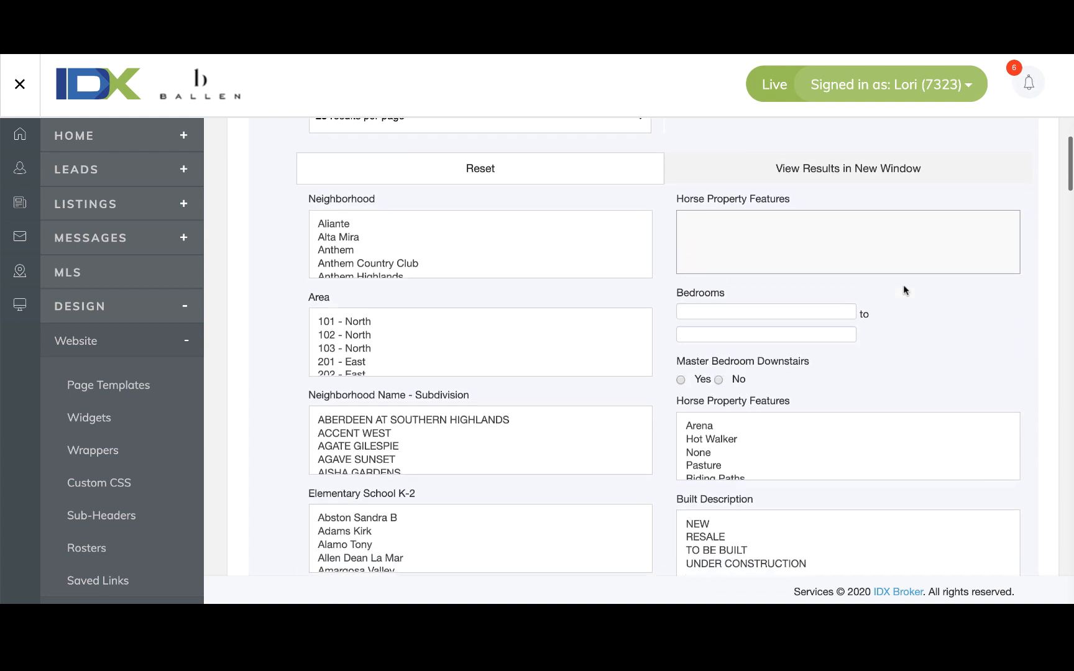
scroll(905, 290, "down", 1)
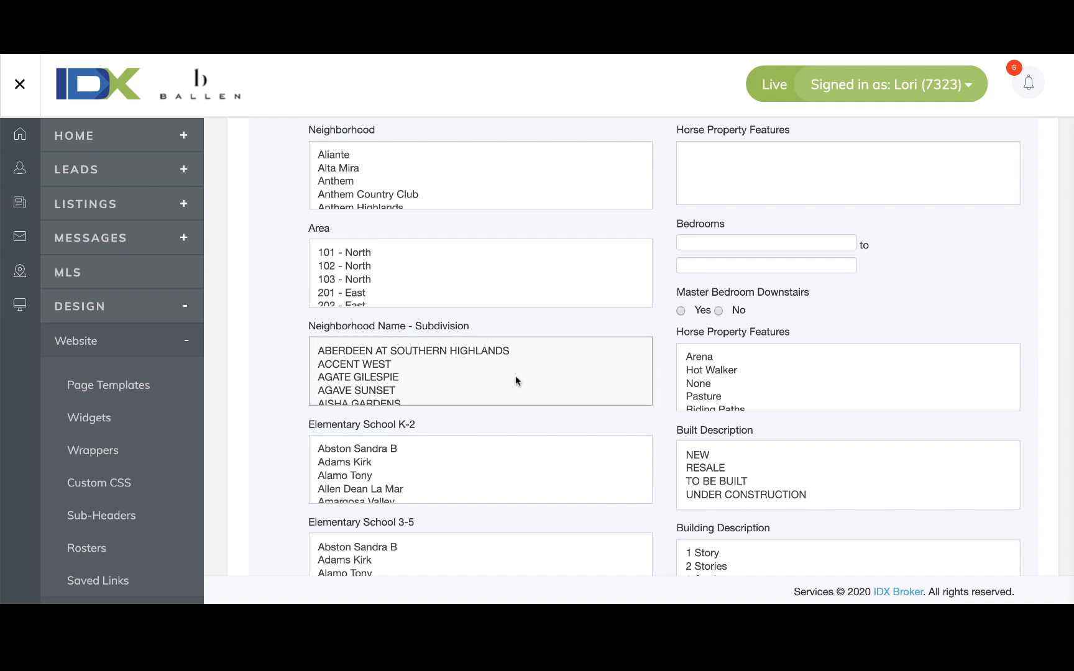
scroll(494, 372, "down", 5)
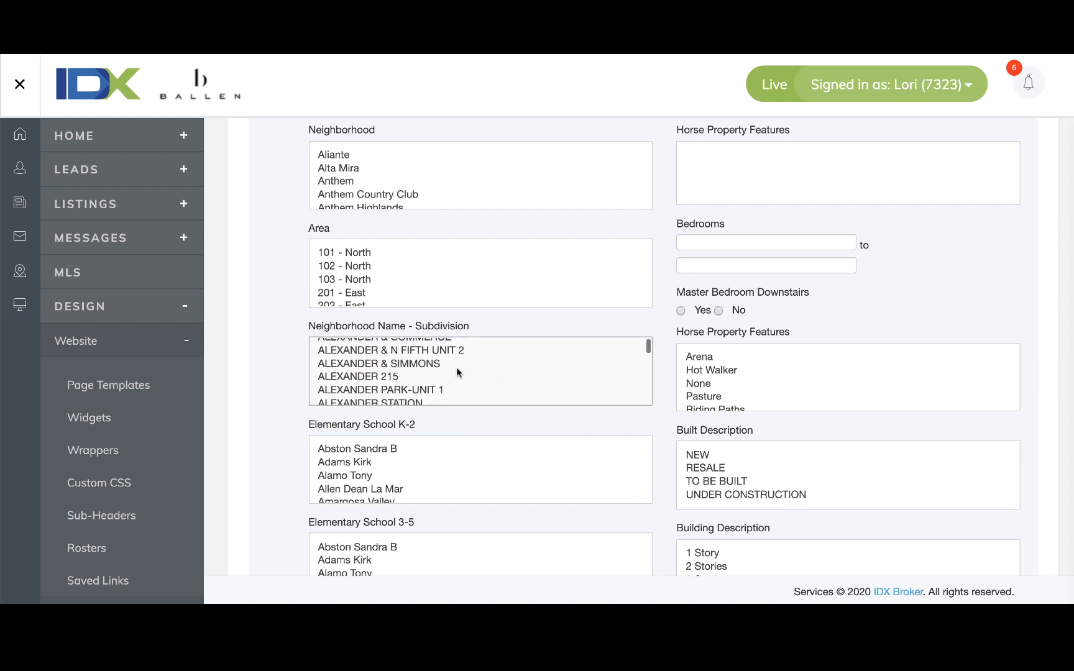
left_click(435, 365)
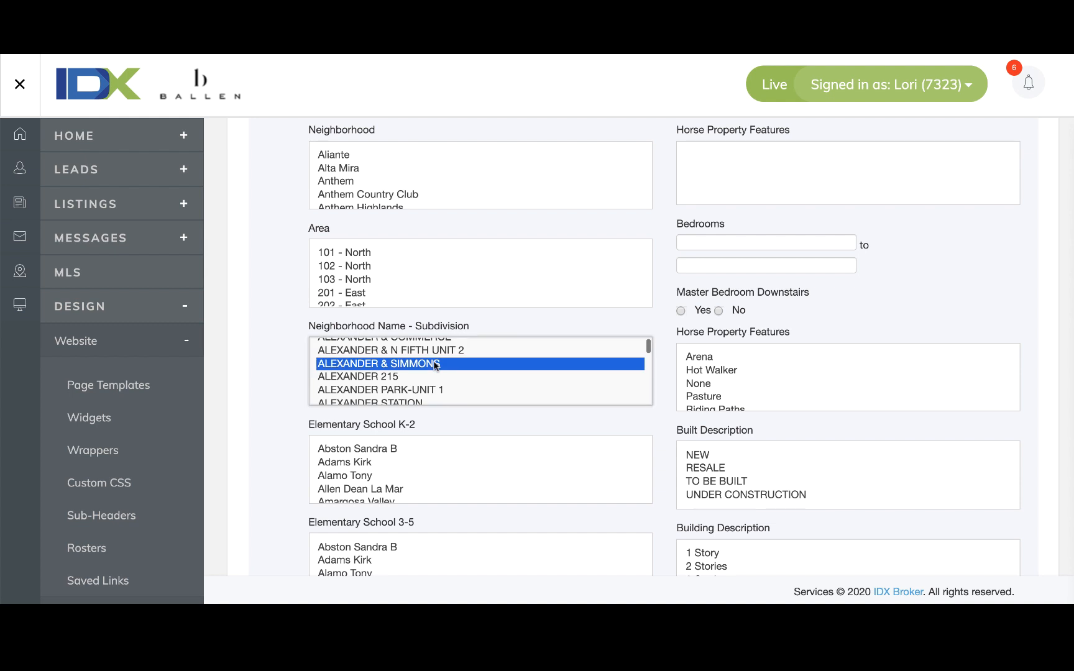
key("s")
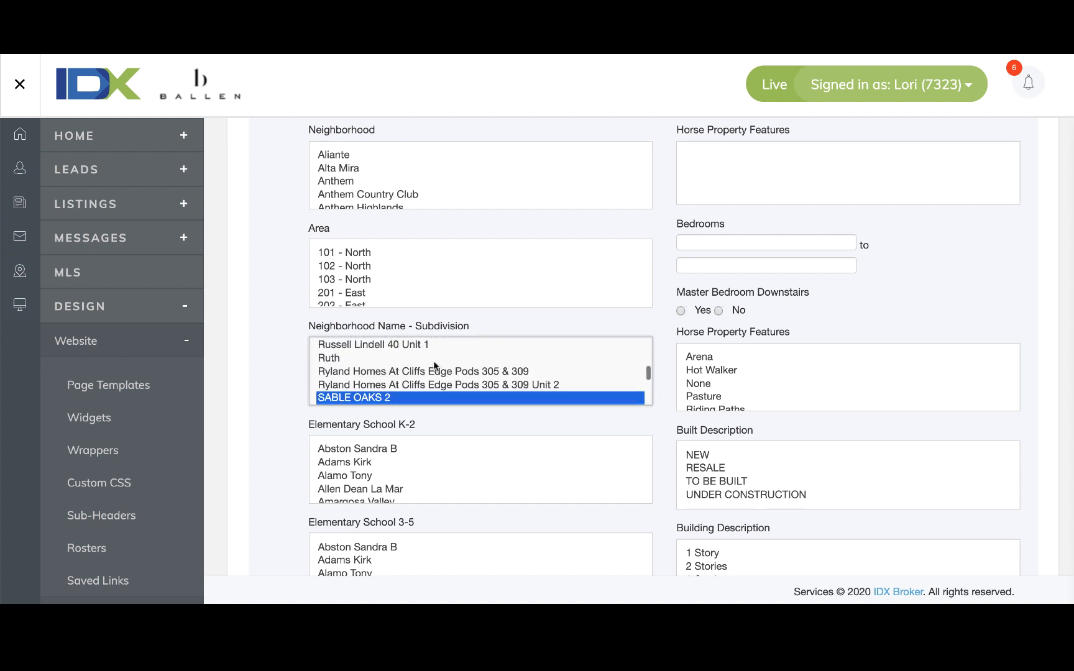
key("u")
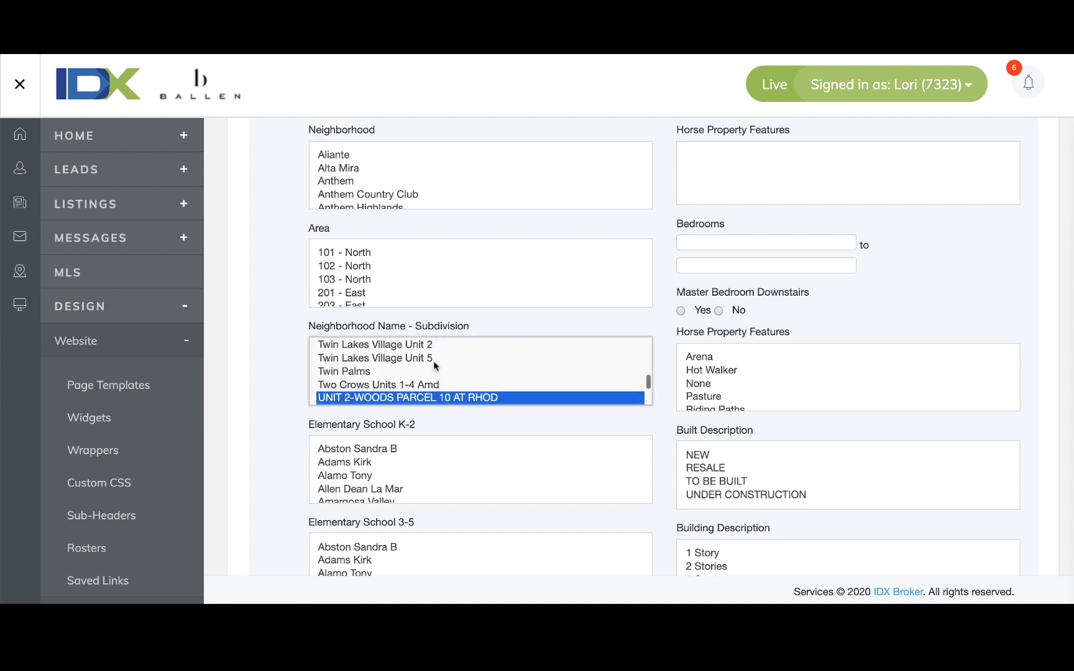
left_click(408, 371)
key("s")
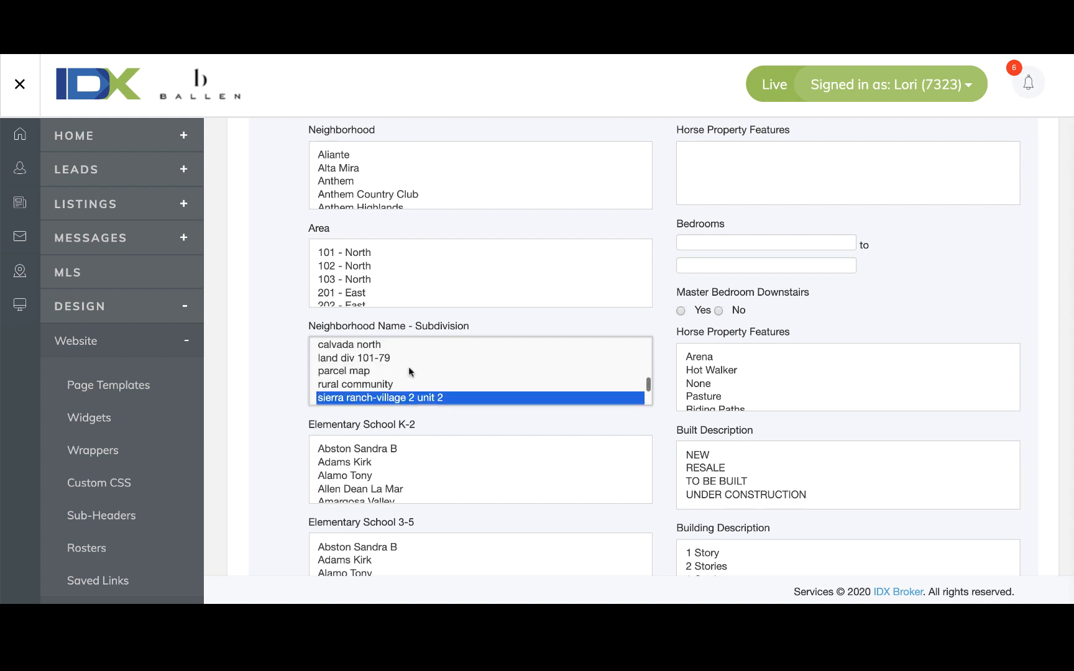
scroll(408, 367, "down", 1)
scroll(408, 371, "down", 3)
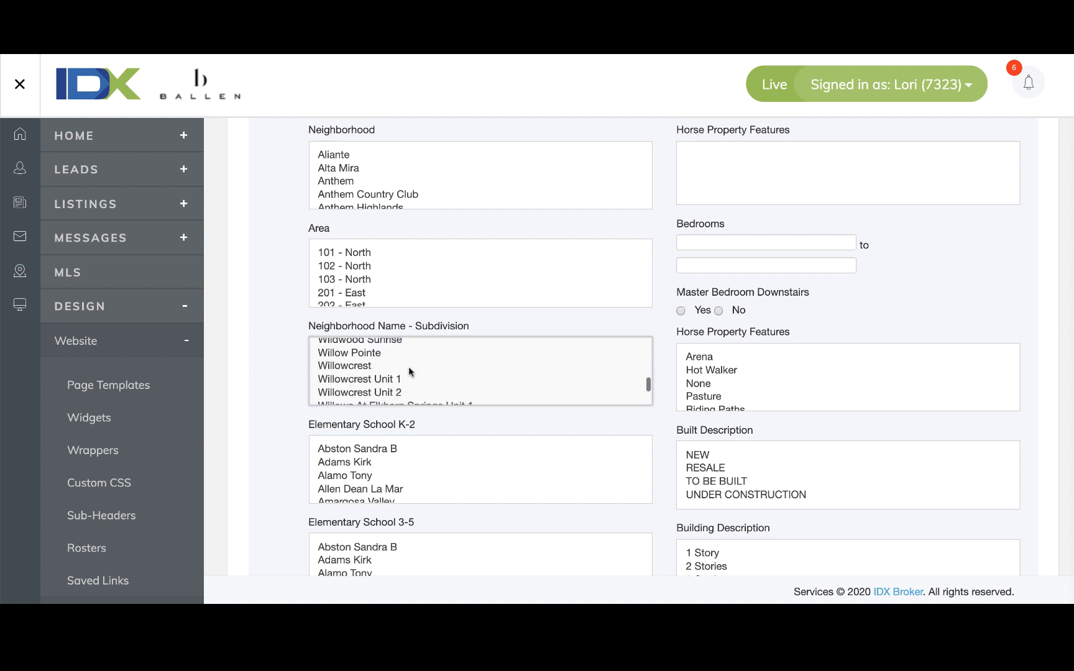
key("s")
key("s")
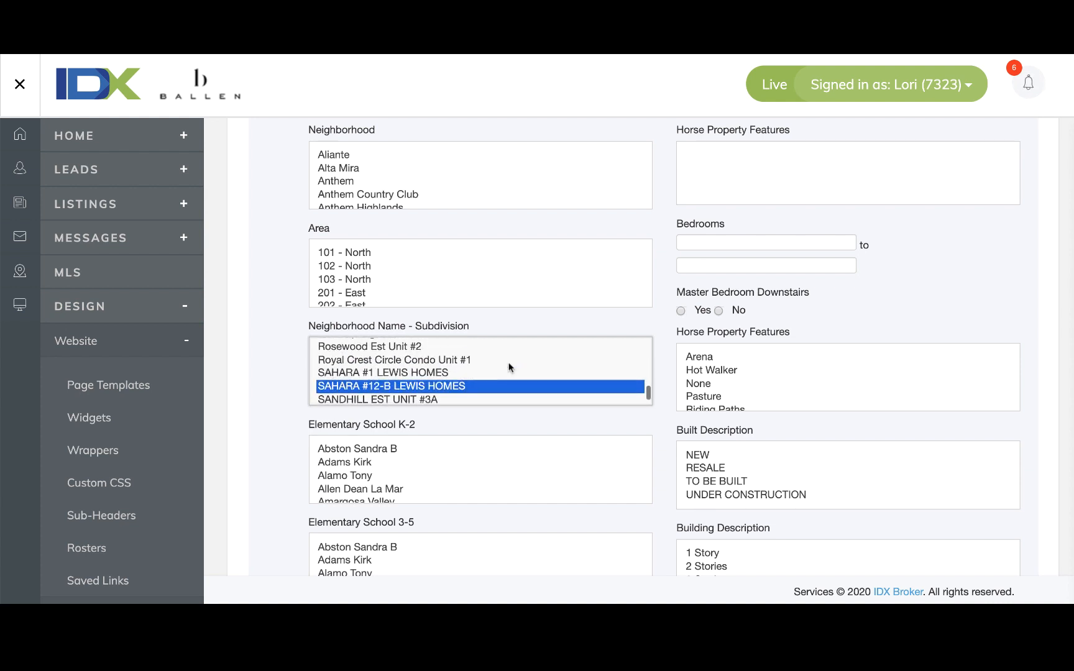
key("s")
Scroll the subdivision list hunting for Summerlin Village, then drag its scrollbar back to the top.
scroll(508, 368, "down", 10)
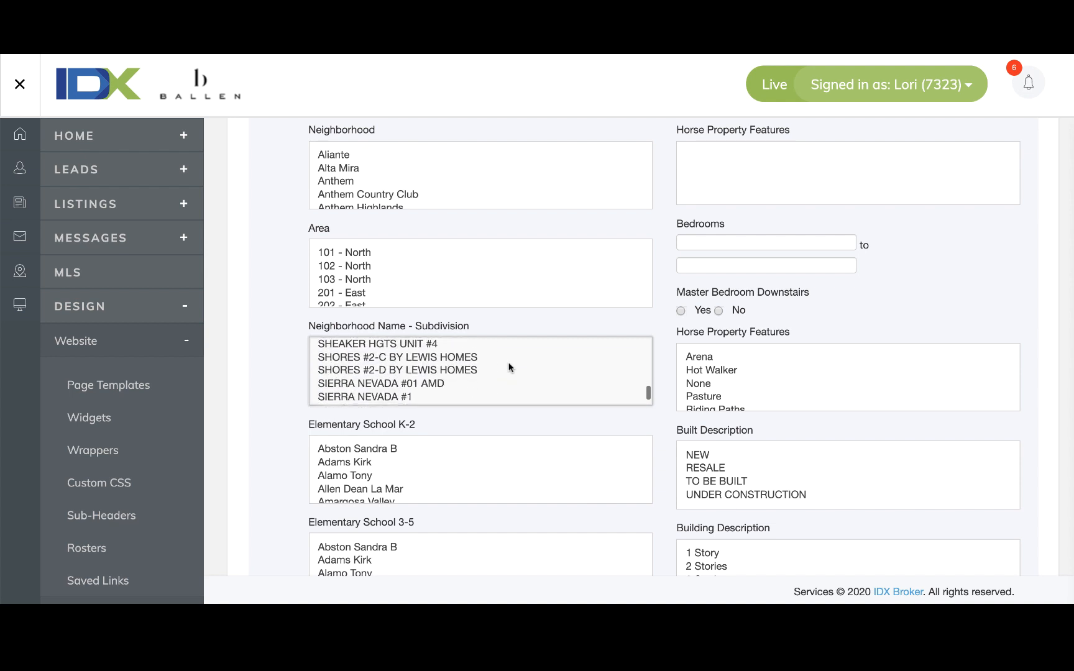
scroll(508, 367, "down", 10)
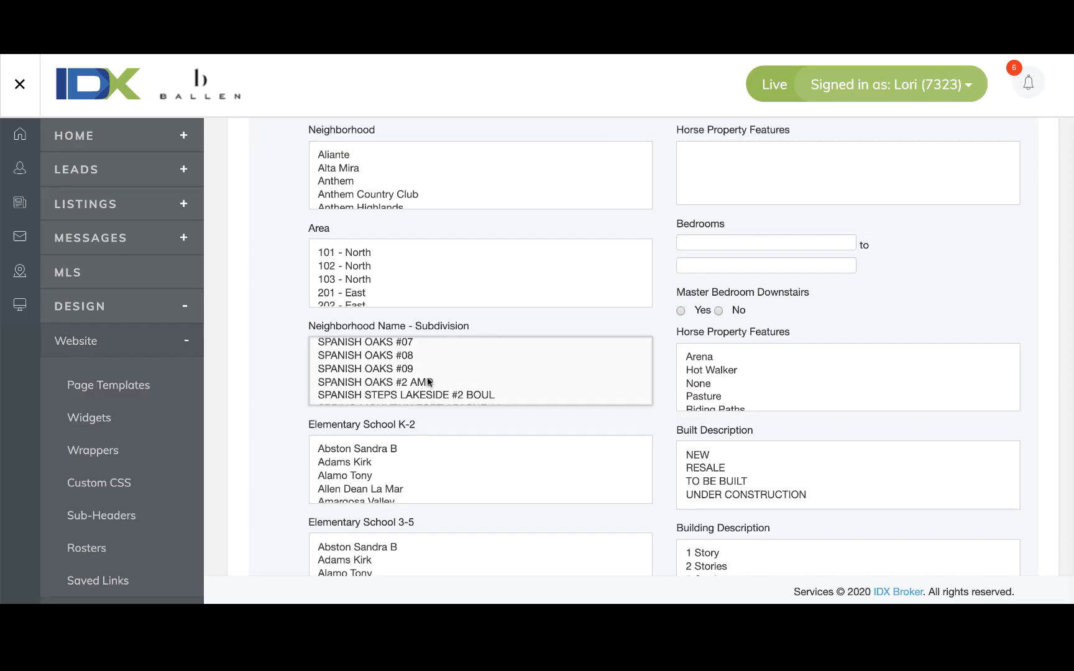
scroll(461, 378, "down", 5)
scroll(461, 378, "down", 10)
scroll(461, 377, "up", 8)
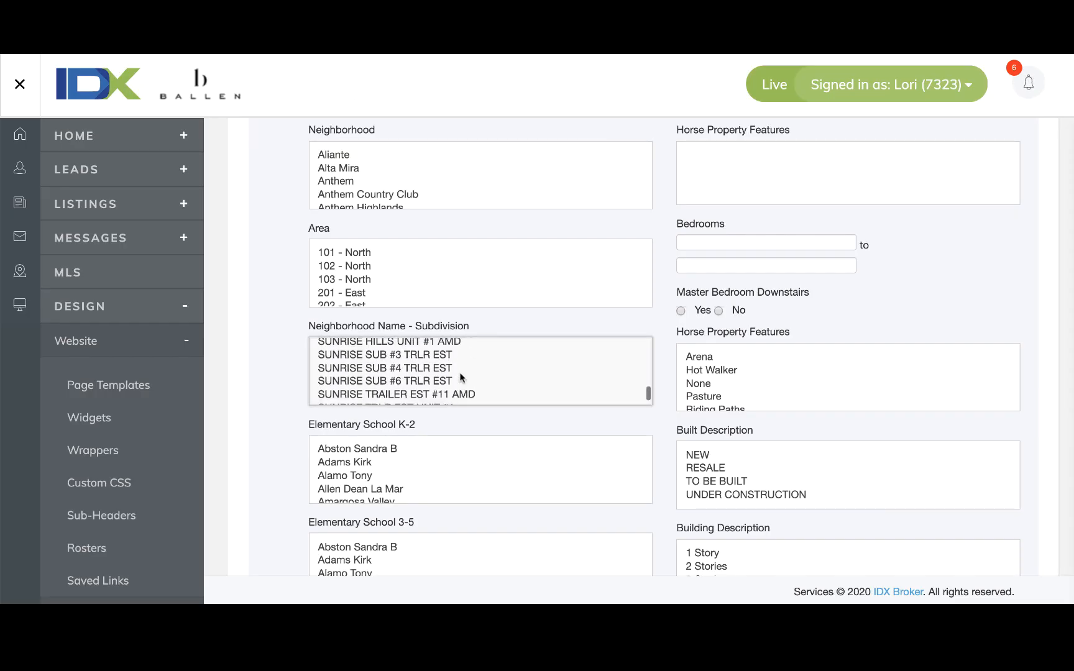
scroll(461, 377, "up", 8)
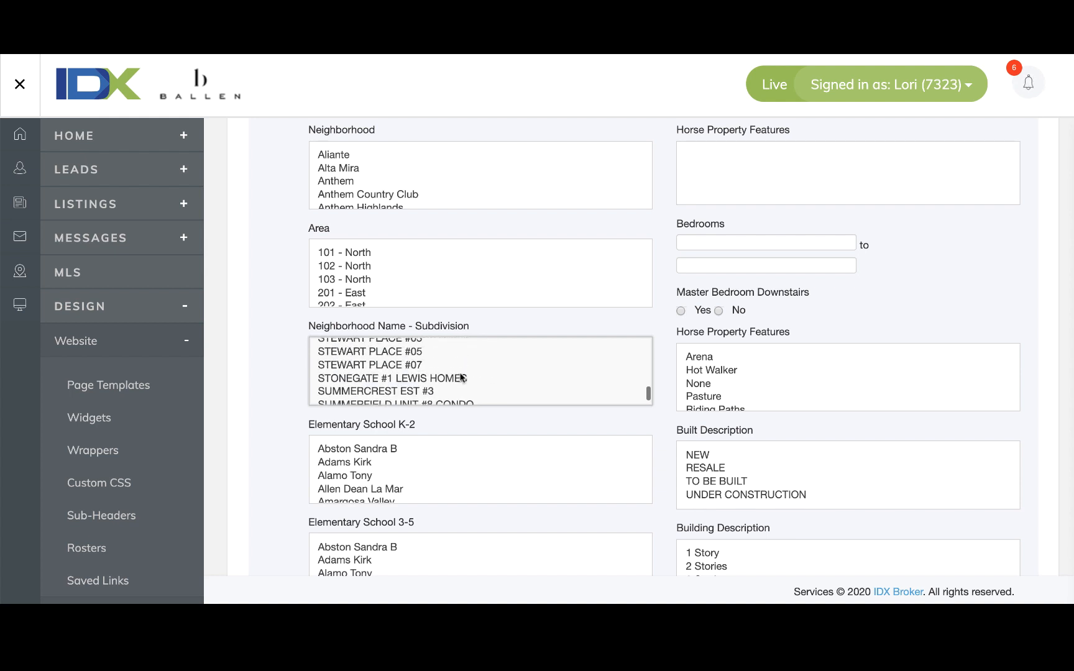
scroll(461, 378, "down", 1)
scroll(461, 377, "up", 1)
scroll(461, 378, "down", 4)
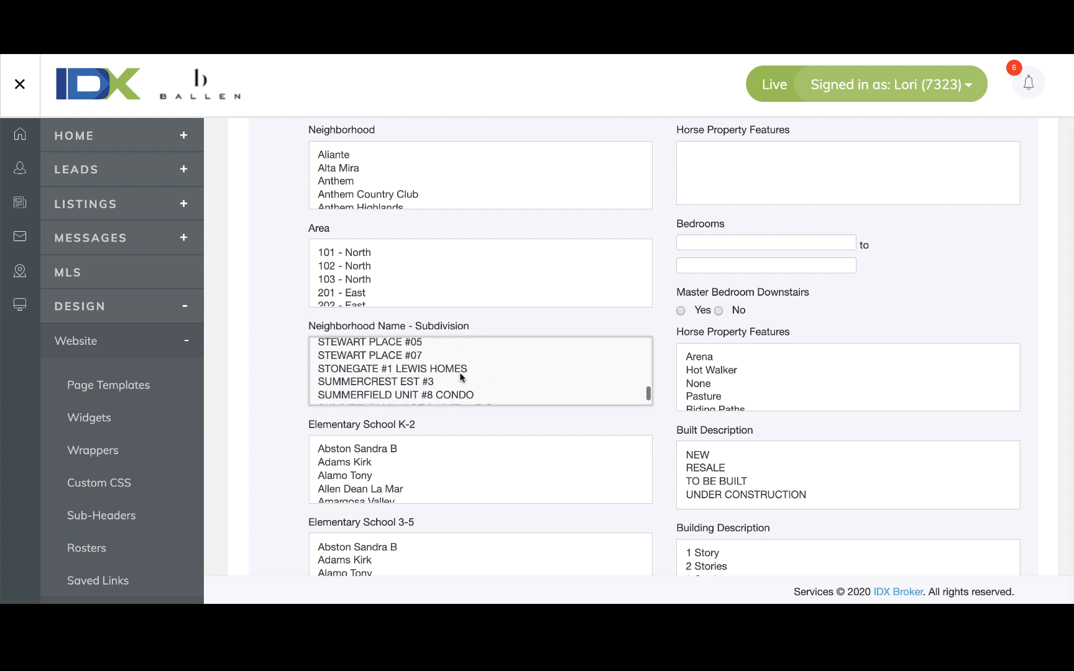
scroll(461, 377, "up", 1)
scroll(461, 378, "down", 3)
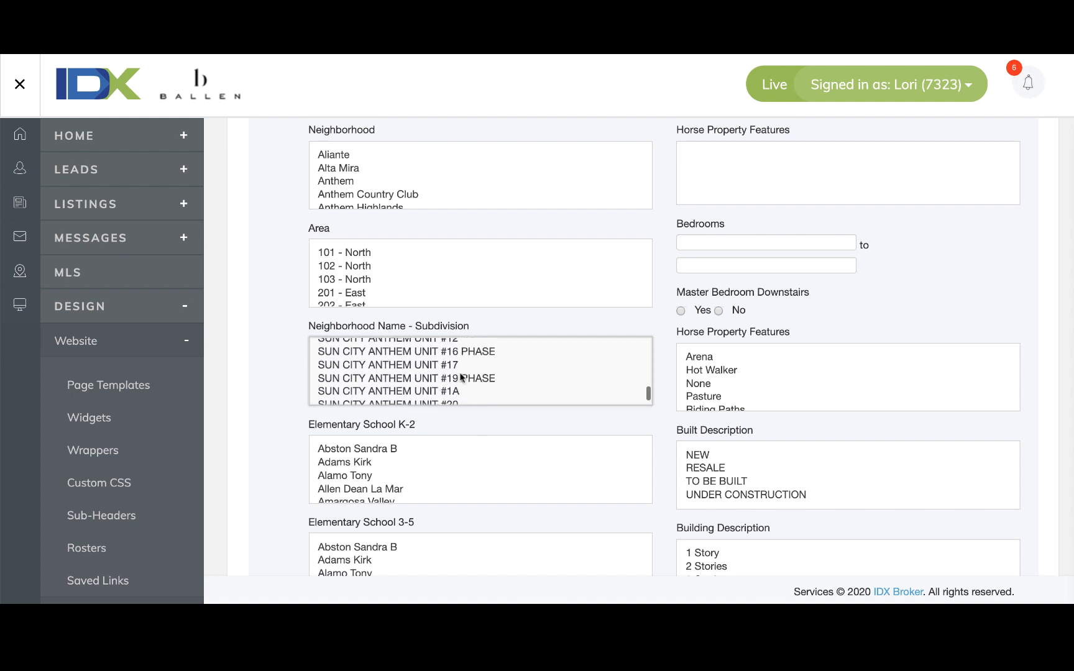
scroll(461, 377, "up", 5)
left_click_drag(647, 394, 645, 316)
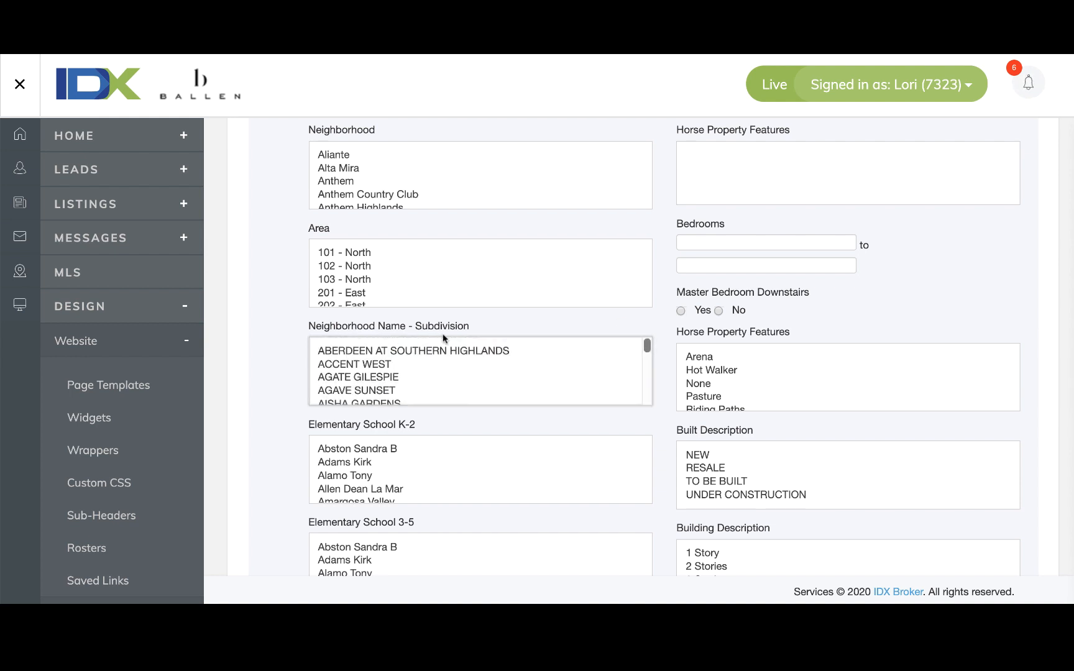
Select SUMMERLIN VILLAGE 24 BIXBY CRE in the Neighborhood Name - Subdivision list.
left_click(466, 364)
key("s")
scroll(466, 364, "down", 5)
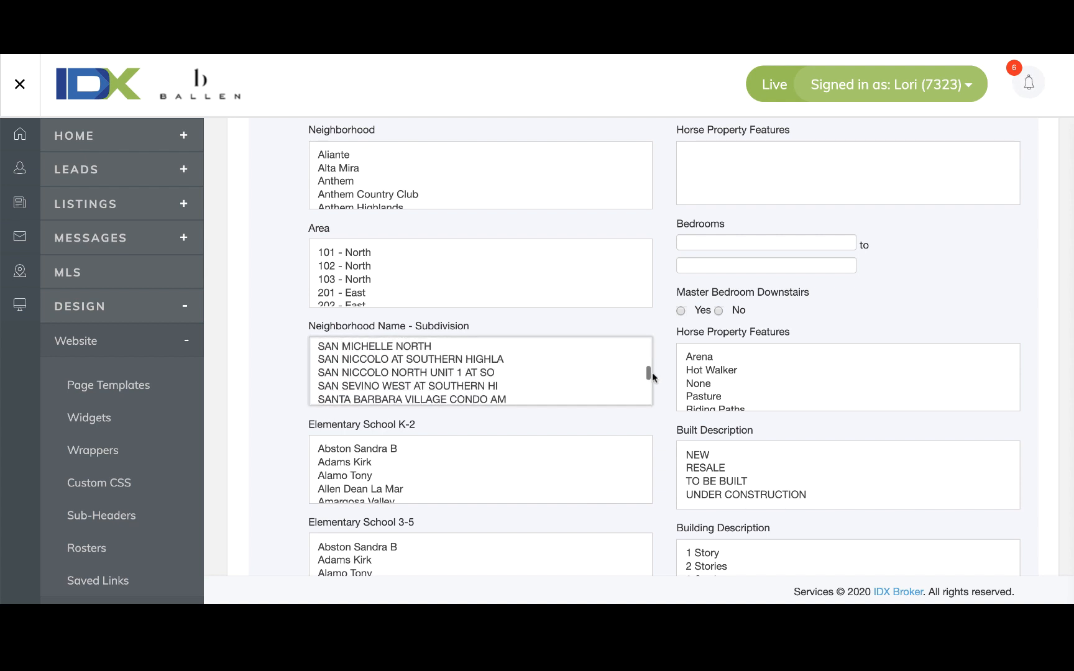
left_click_drag(647, 369, 647, 369)
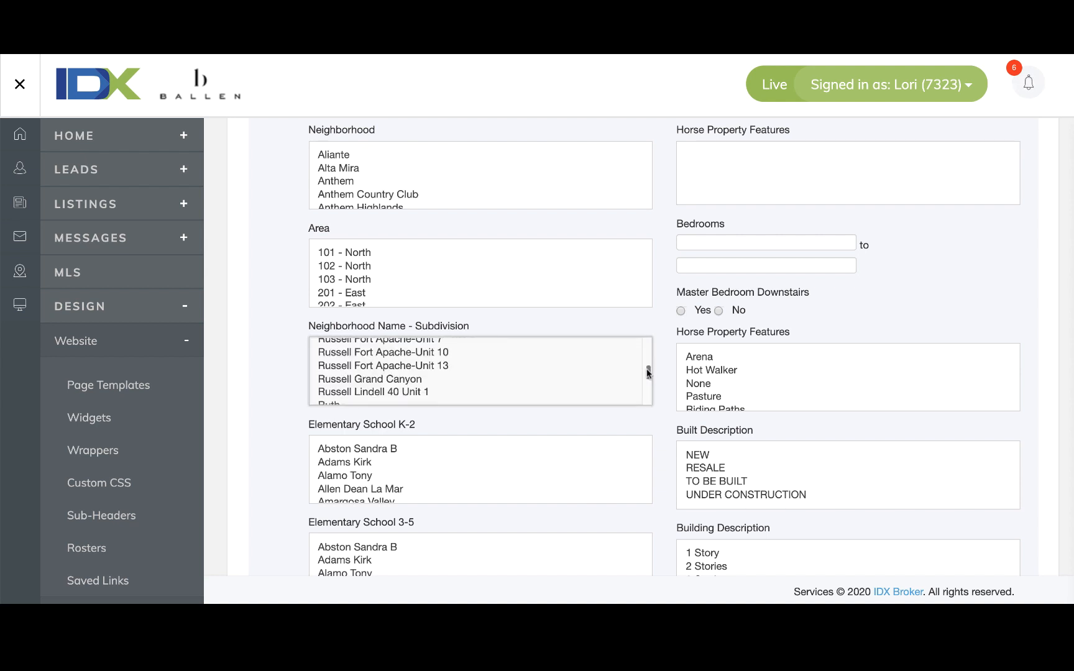
left_click(648, 371)
scroll(578, 371, "down", 10)
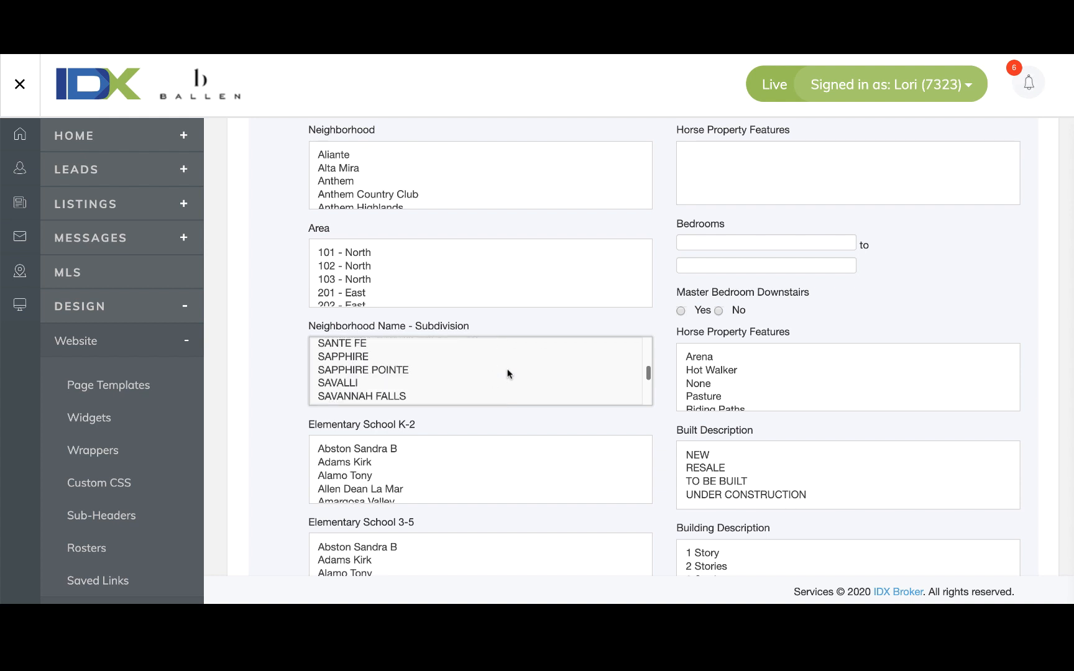
scroll(507, 374, "down", 15)
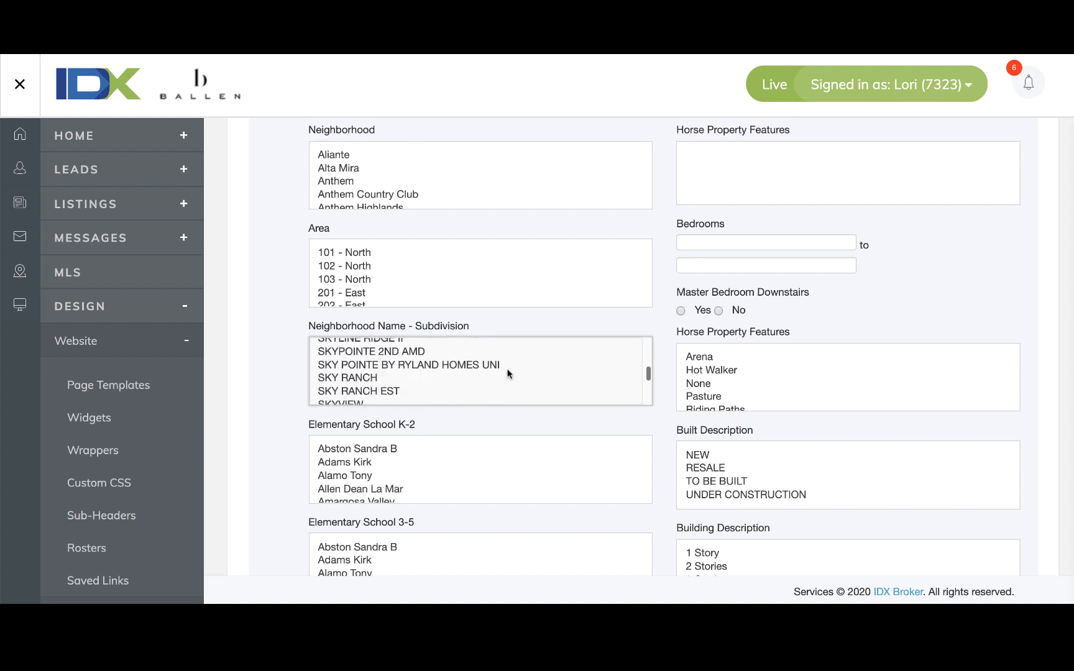
scroll(507, 373, "down", 15)
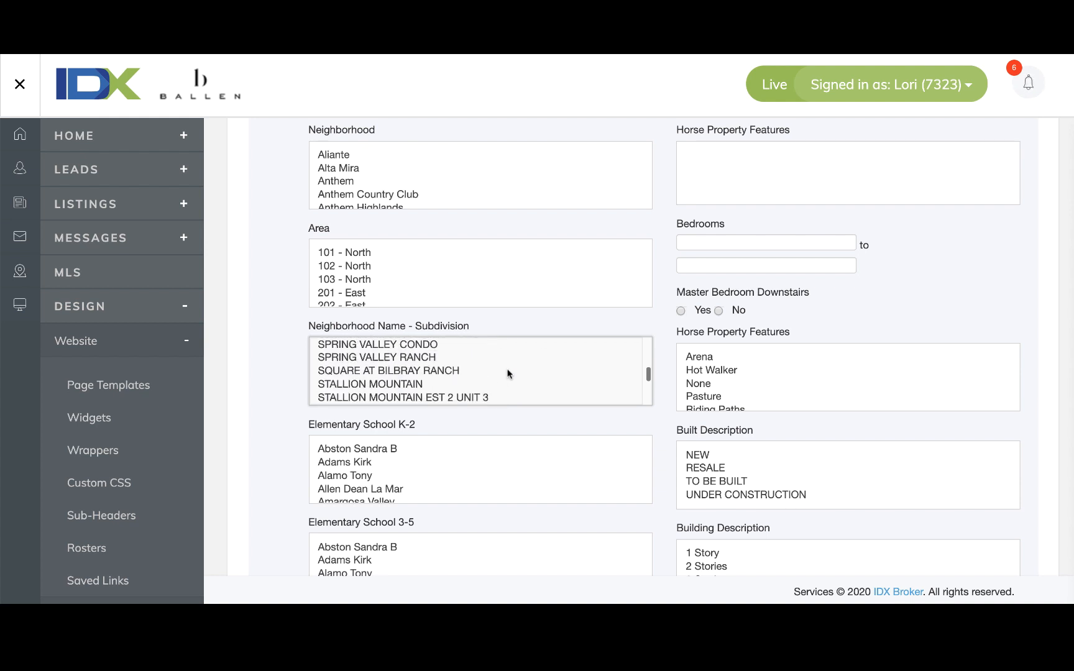
scroll(507, 374, "down", 15)
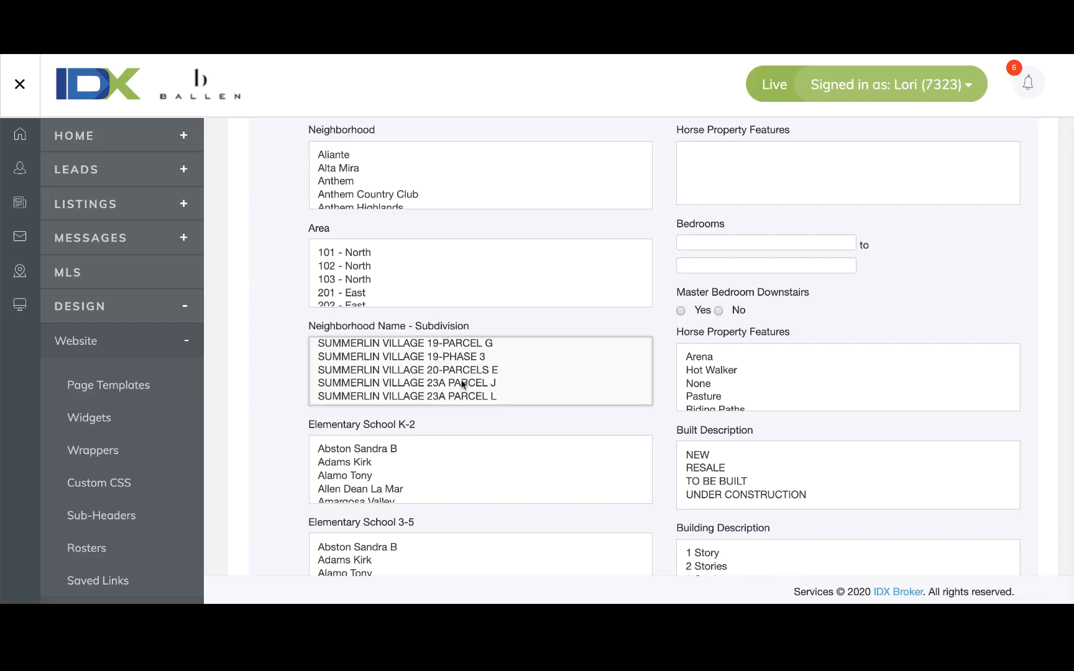
scroll(463, 385, "down", 3)
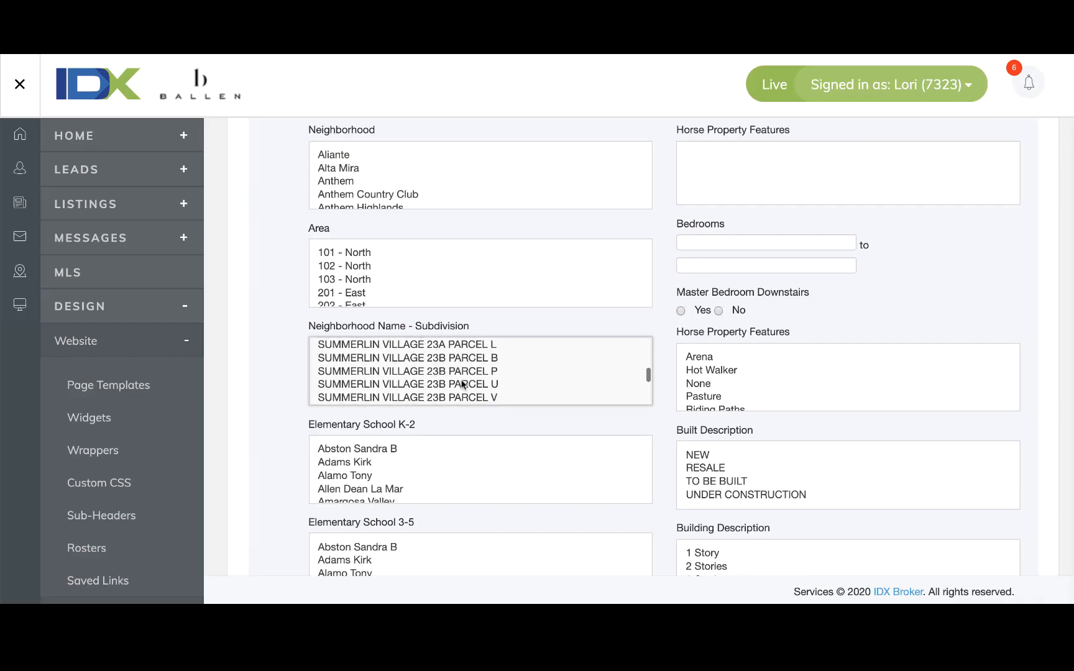
scroll(463, 385, "down", 5)
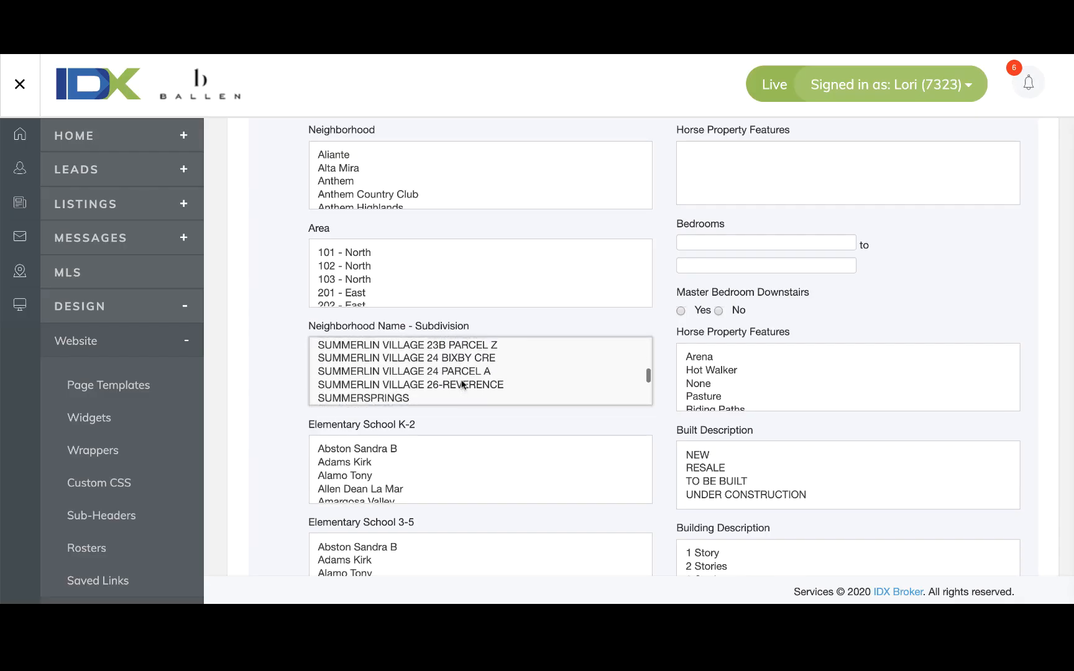
left_click(482, 359)
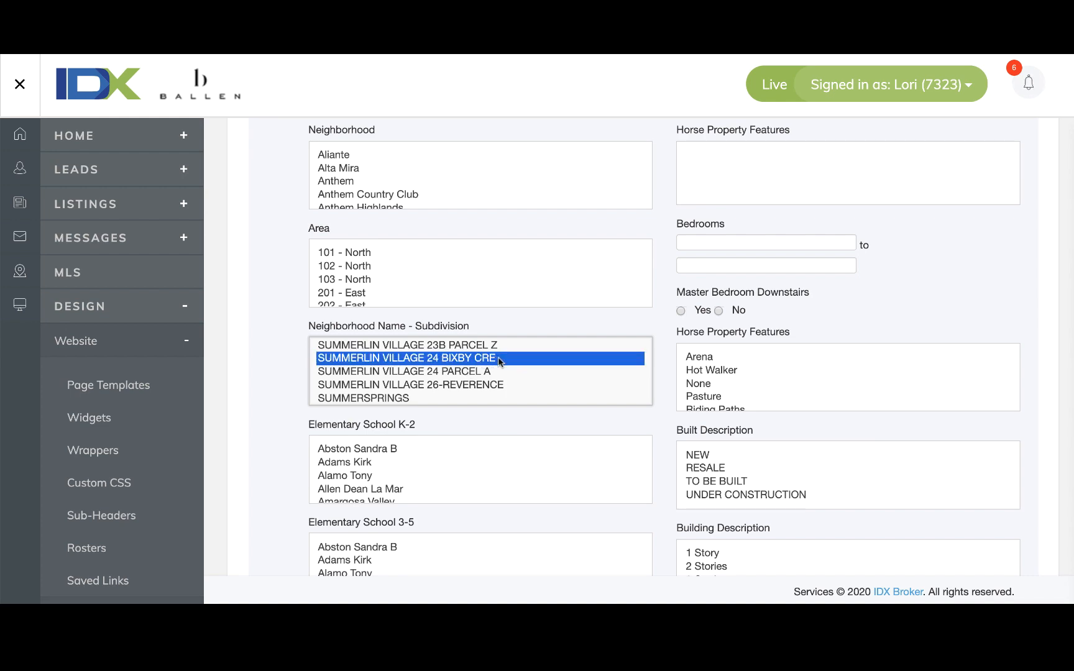
Preview the filtered listings with View Results in New Window.
scroll(280, 433, "down", 6)
scroll(280, 433, "up", 7)
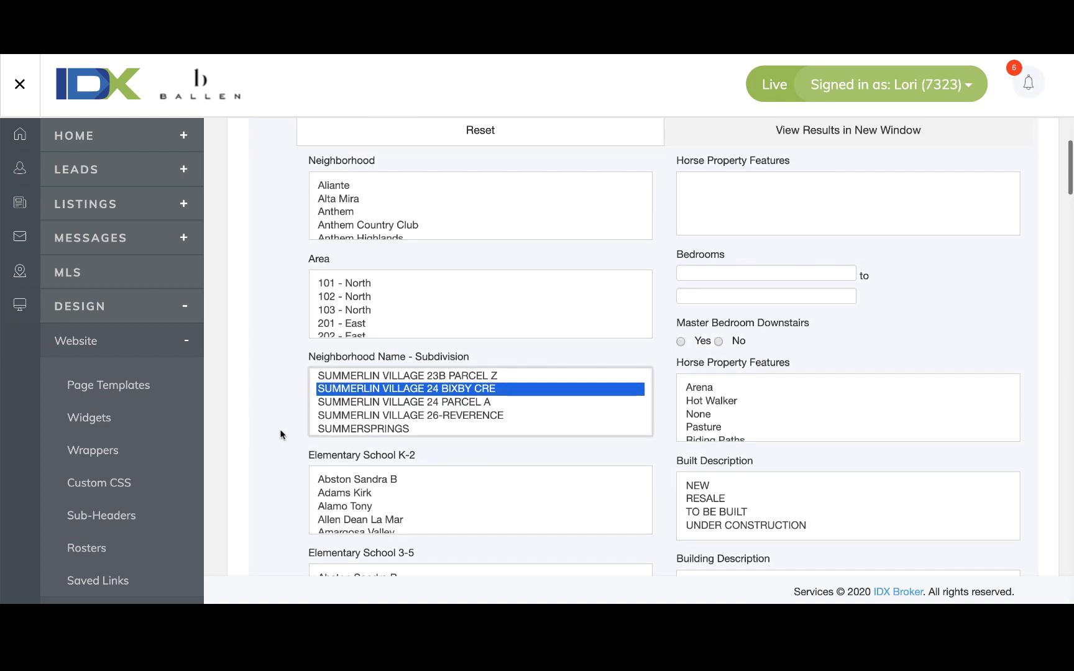
scroll(280, 433, "up", 9)
scroll(280, 434, "down", 7)
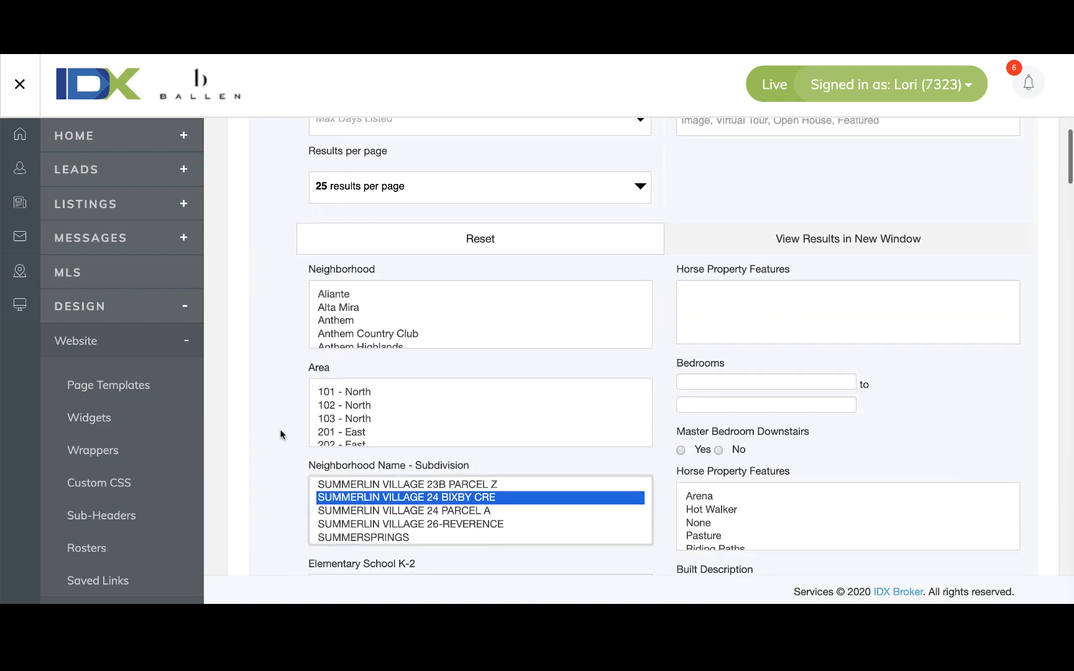
scroll(279, 433, "down", 20)
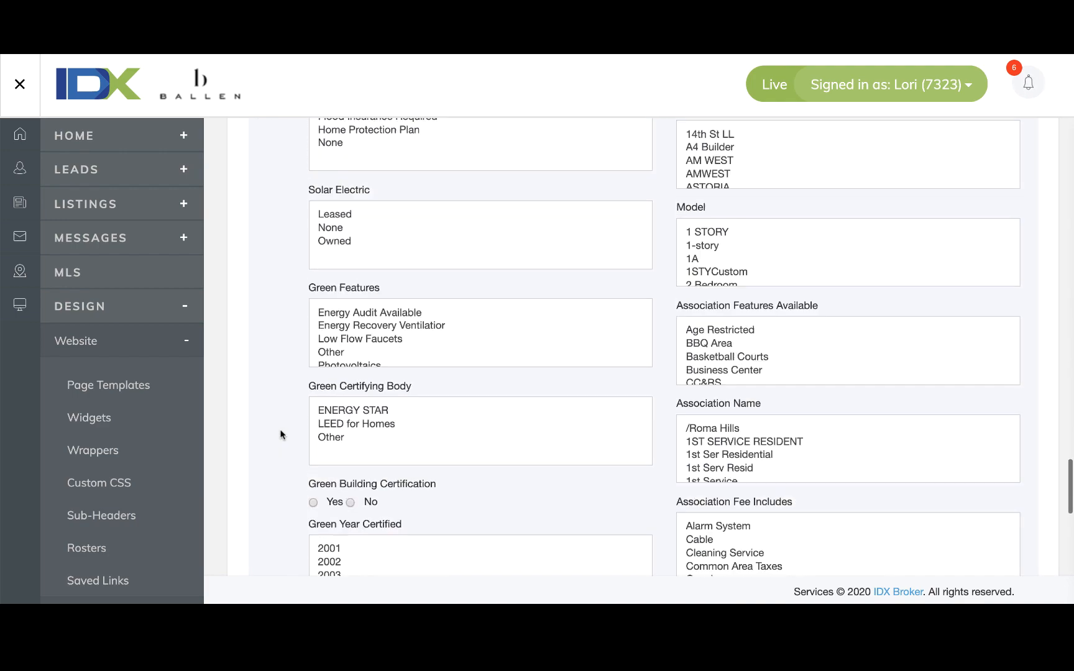
scroll(280, 433, "down", 5)
scroll(279, 433, "up", 2)
scroll(280, 433, "down", 2)
scroll(280, 433, "up", 7)
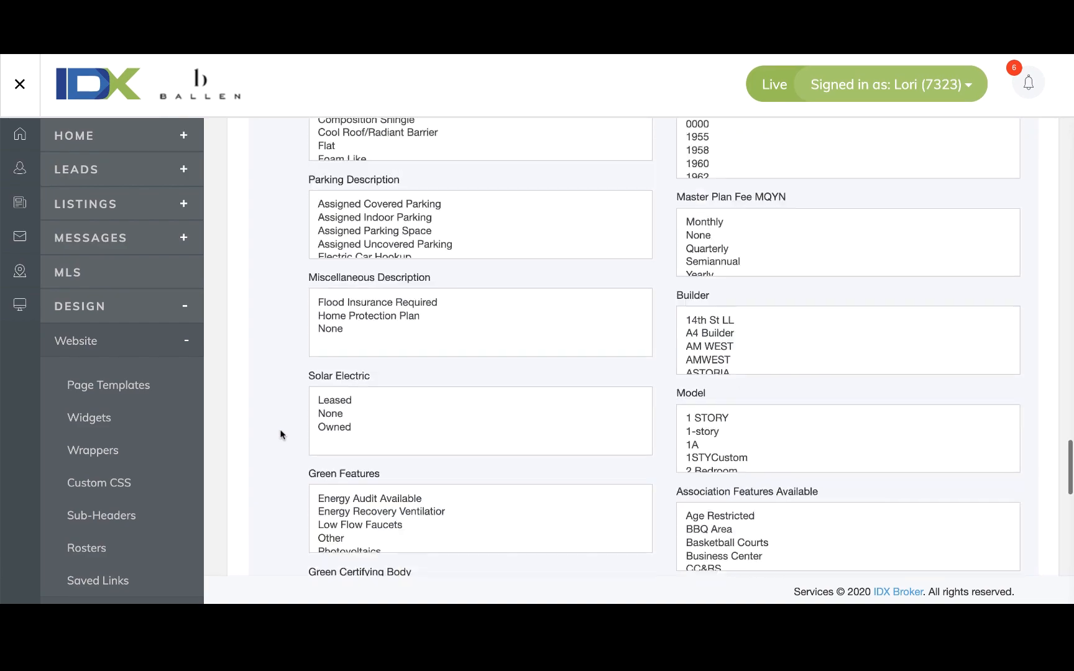
scroll(279, 433, "up", 20)
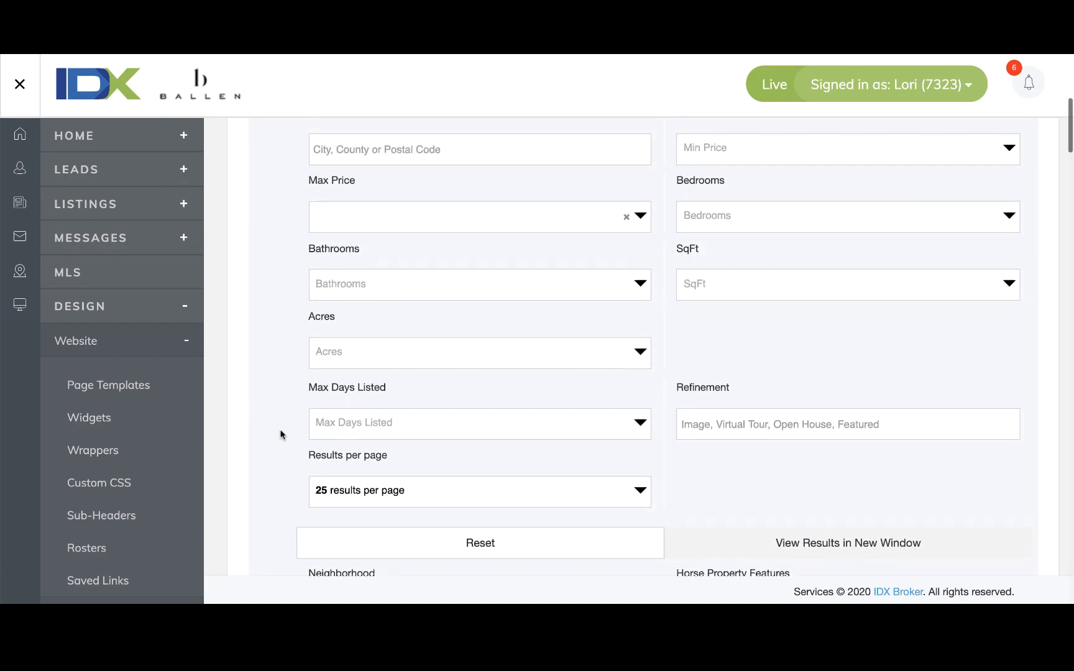
scroll(280, 435, "down", 4)
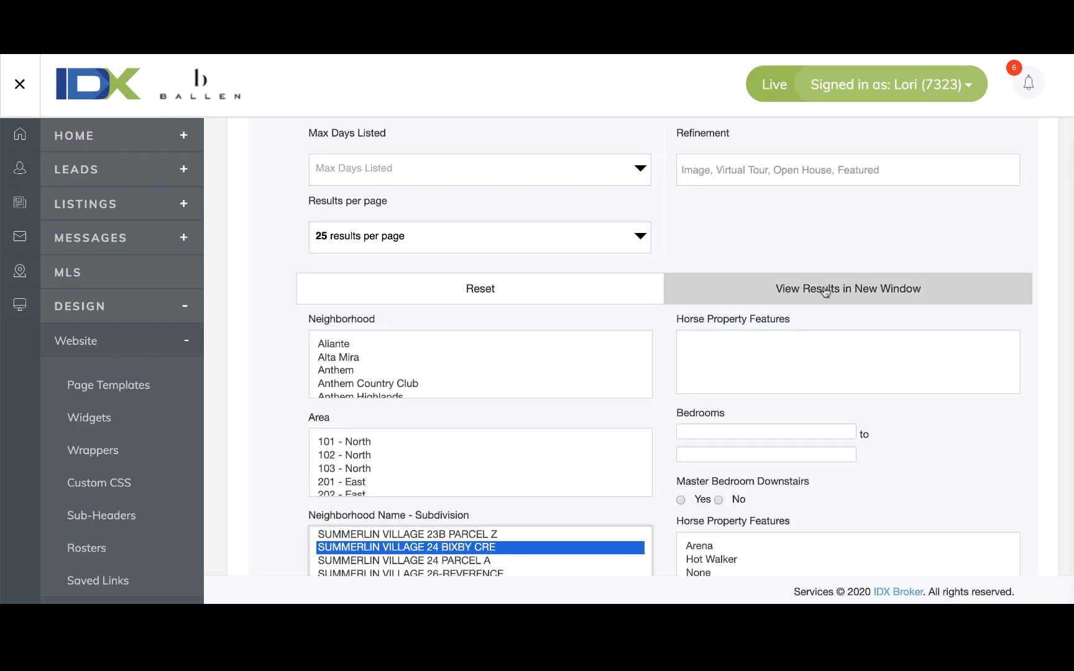
left_click(868, 290)
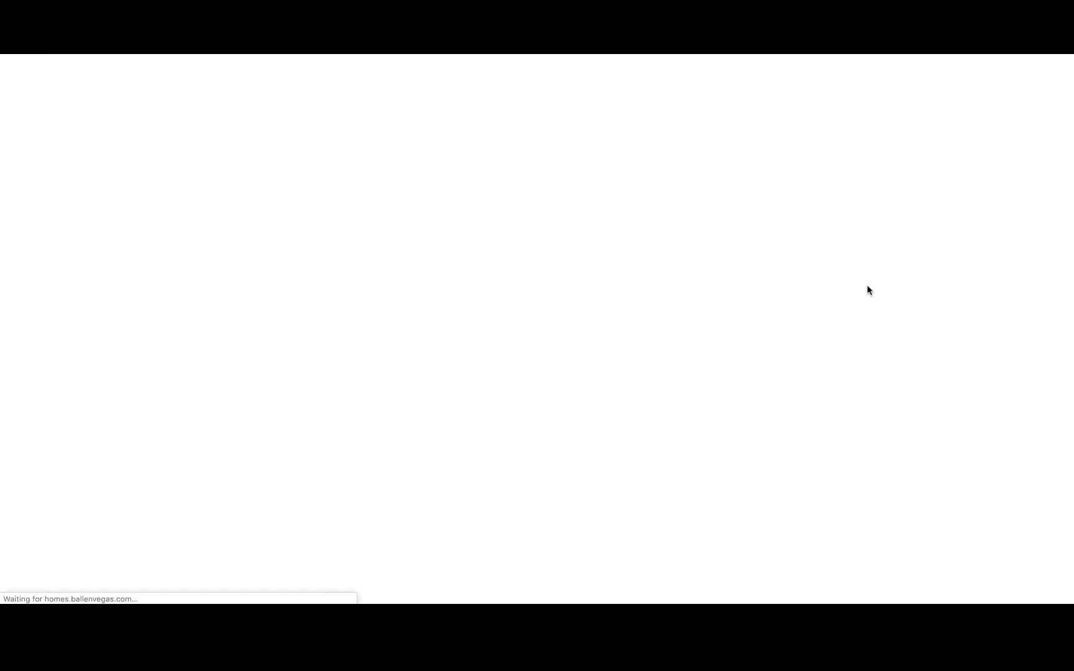
Review the 3 Bixby Creek result listings, then close the results window.
scroll(869, 289, "down", 8)
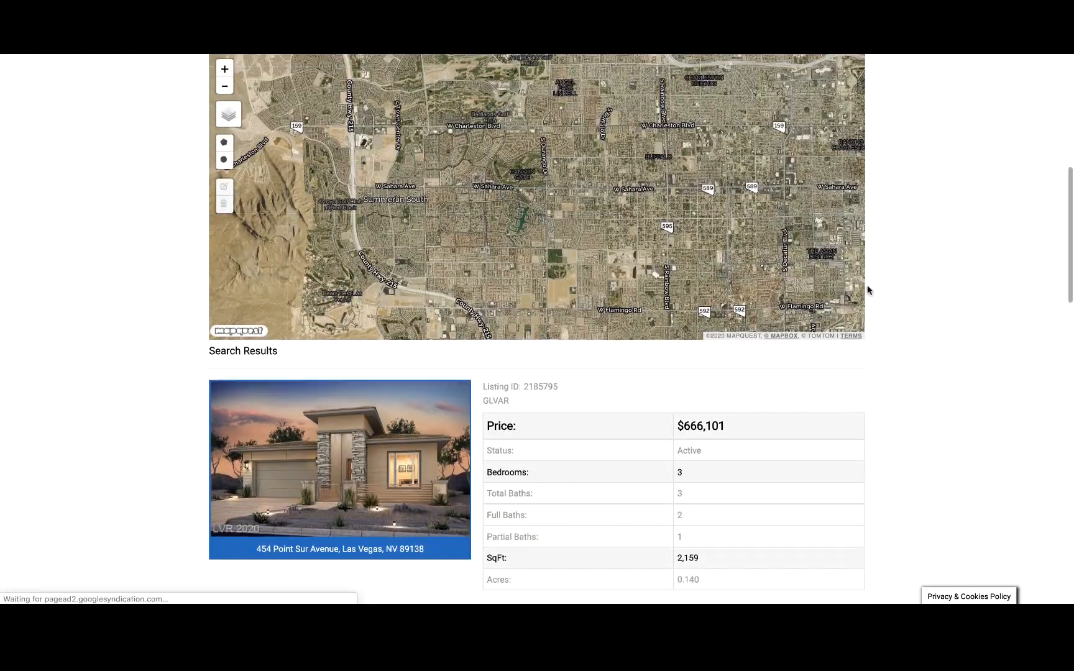
scroll(868, 289, "down", 10)
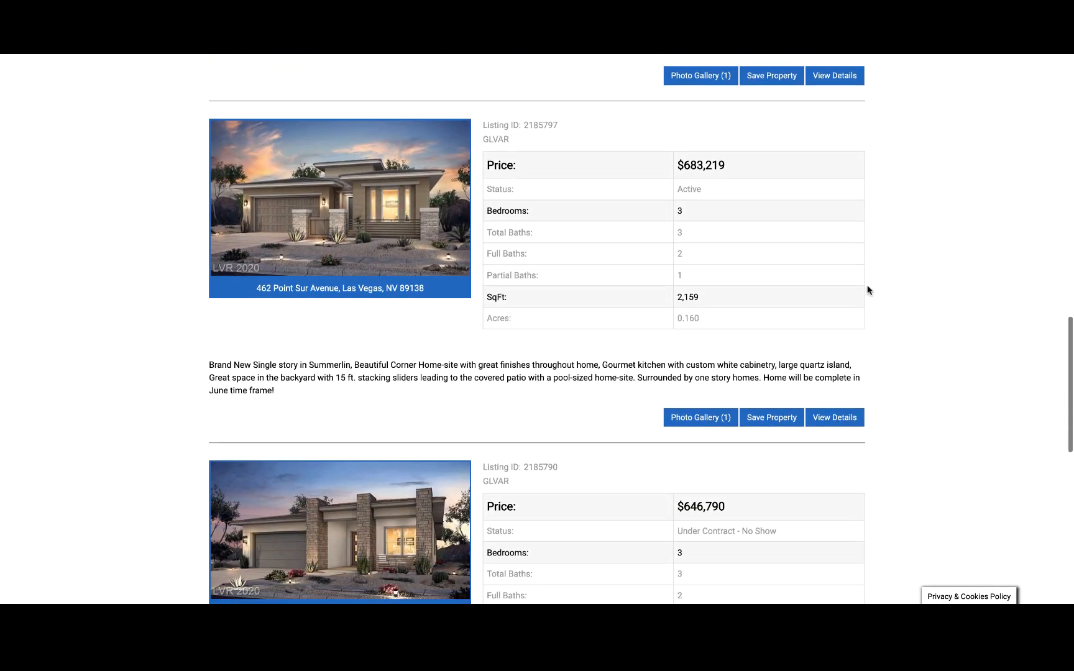
scroll(868, 289, "down", 7)
scroll(868, 289, "up", 3)
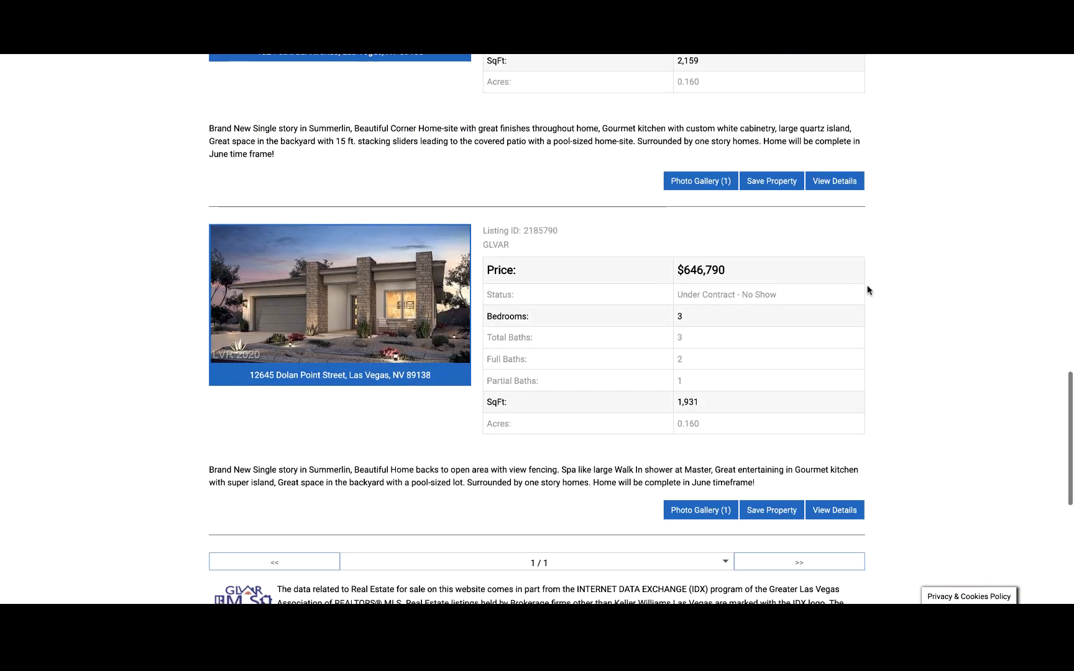
scroll(868, 290, "up", 15)
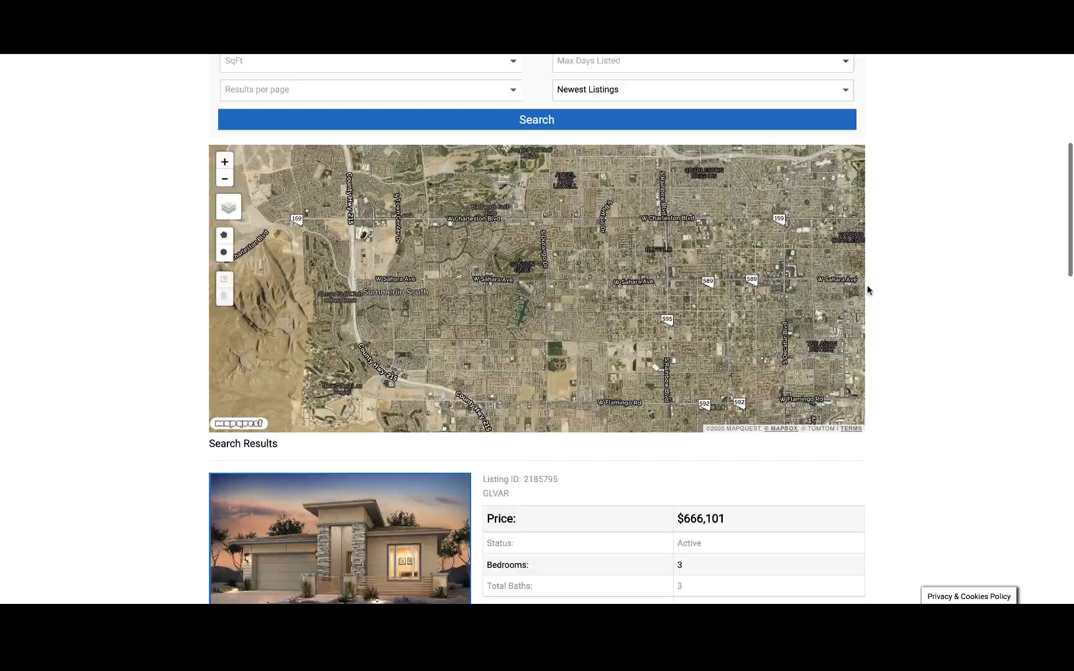
scroll(869, 290, "up", 3)
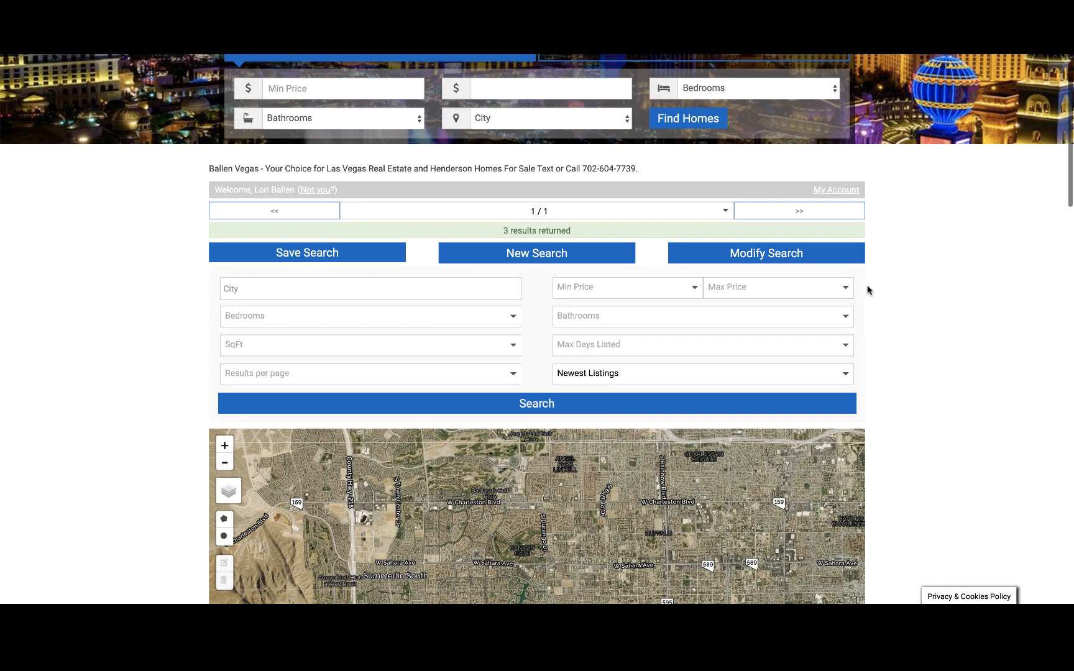
scroll(868, 291, "up", 1)
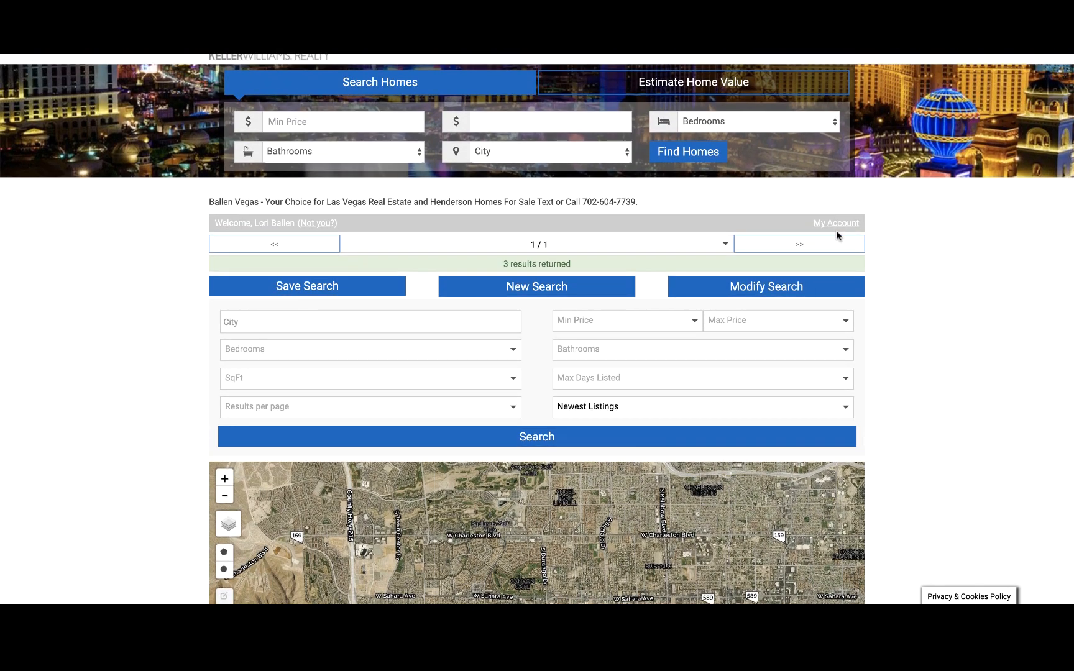
scroll(488, 251, "down", 5)
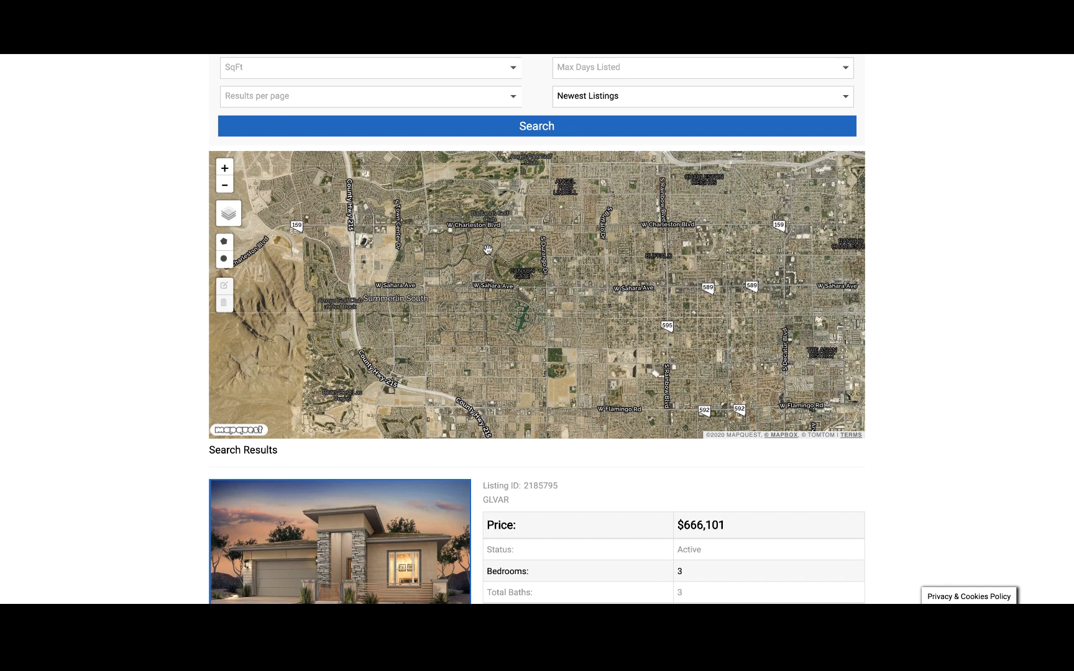
scroll(488, 249, "down", 3)
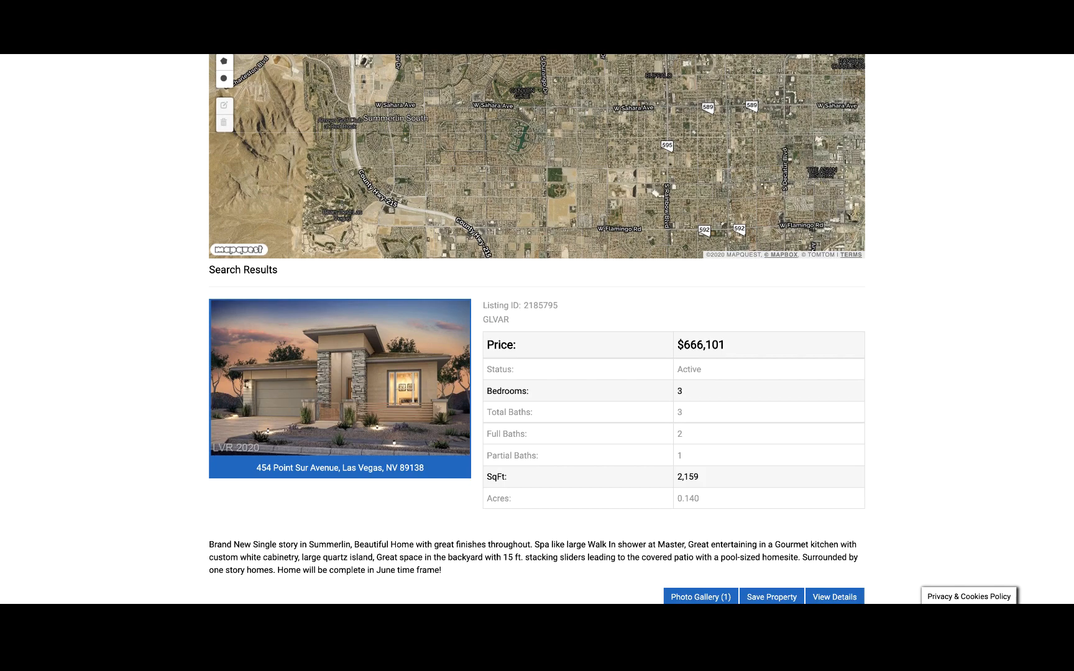
key("super+w")
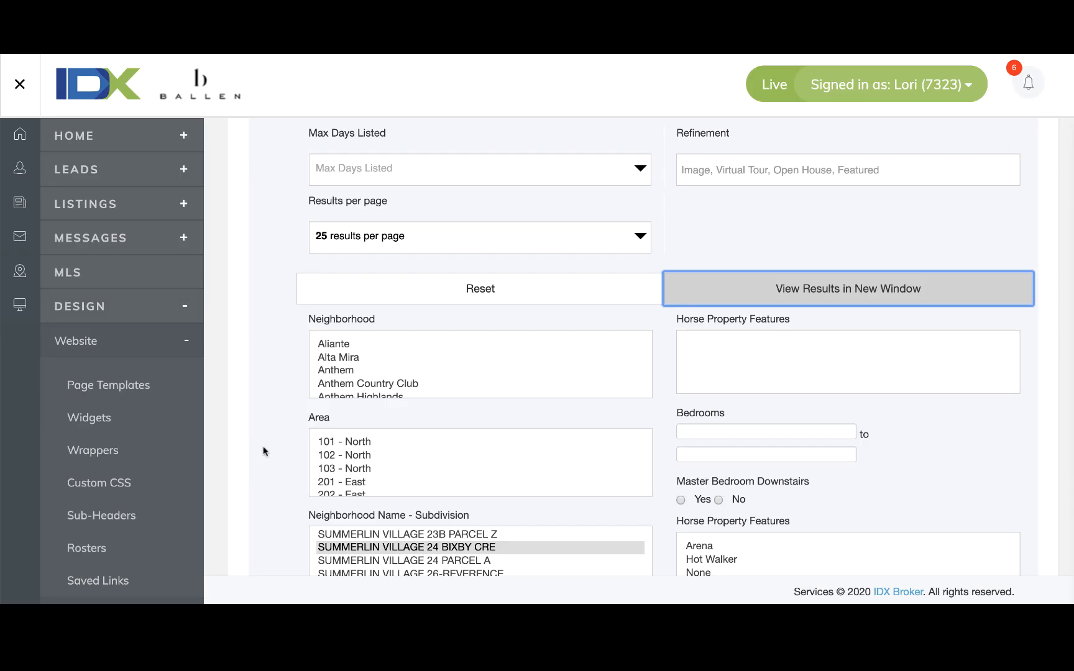
Name the widget 'Bixby Creek Slideshow' and keep sorting by Newest Listings.
scroll(263, 451, "down", 20)
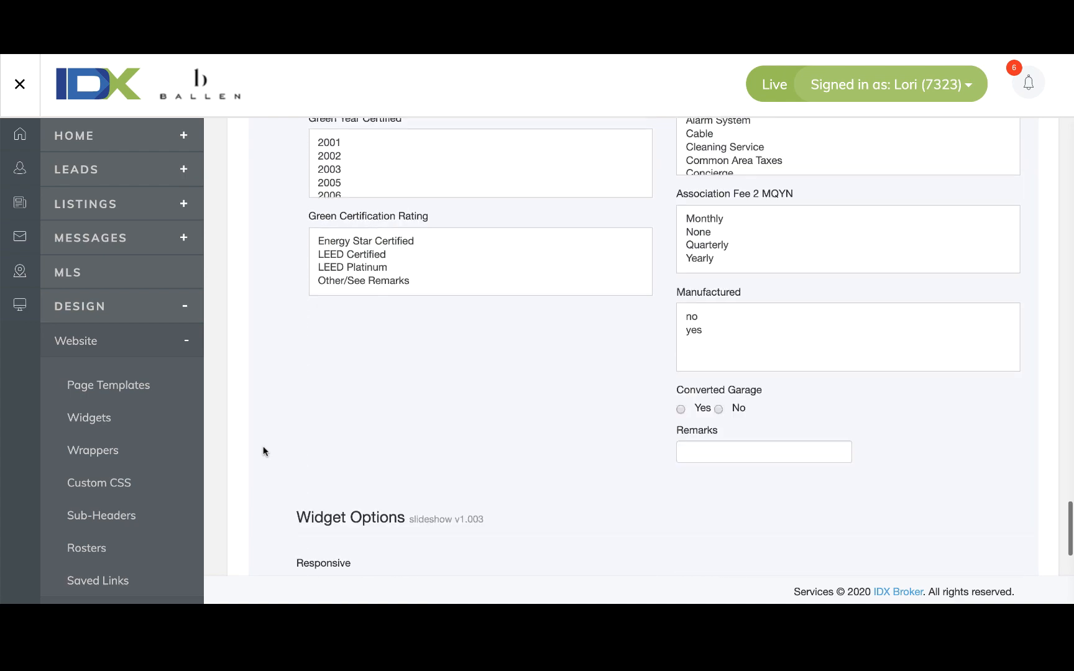
scroll(263, 451, "down", 6)
left_click(353, 272)
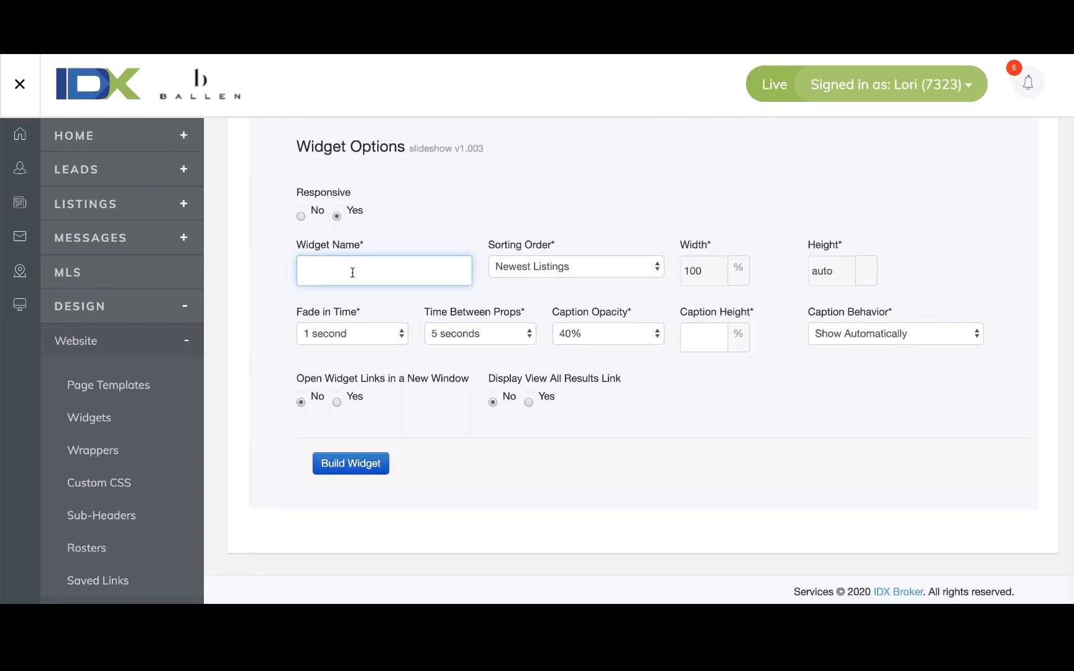
type("Bixby Creek Slideshow")
left_click(575, 264)
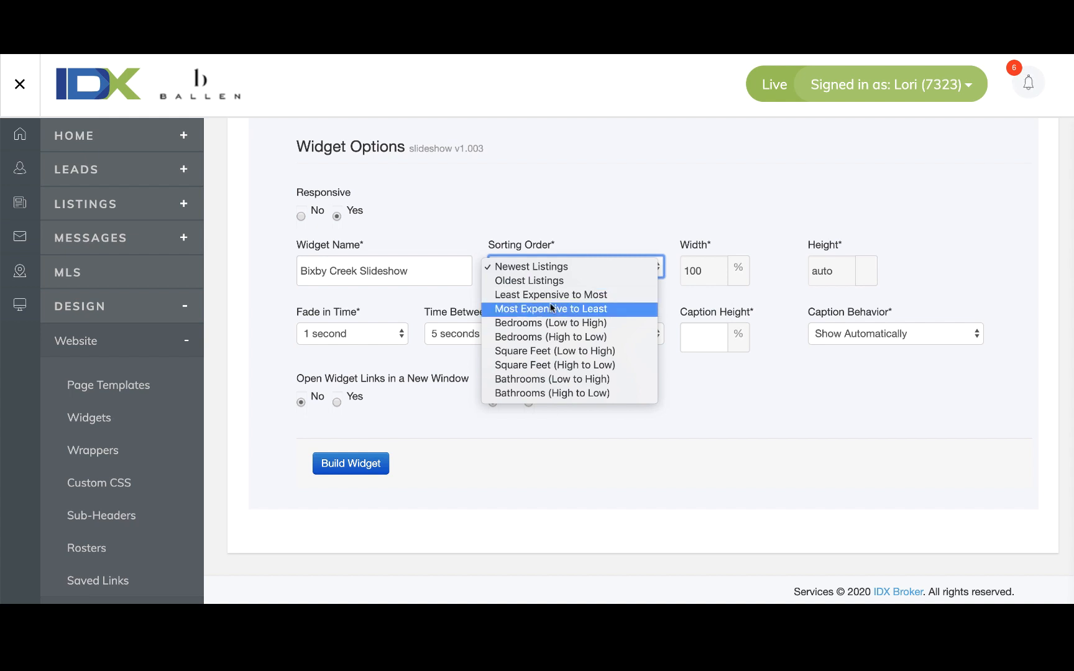
left_click(535, 266)
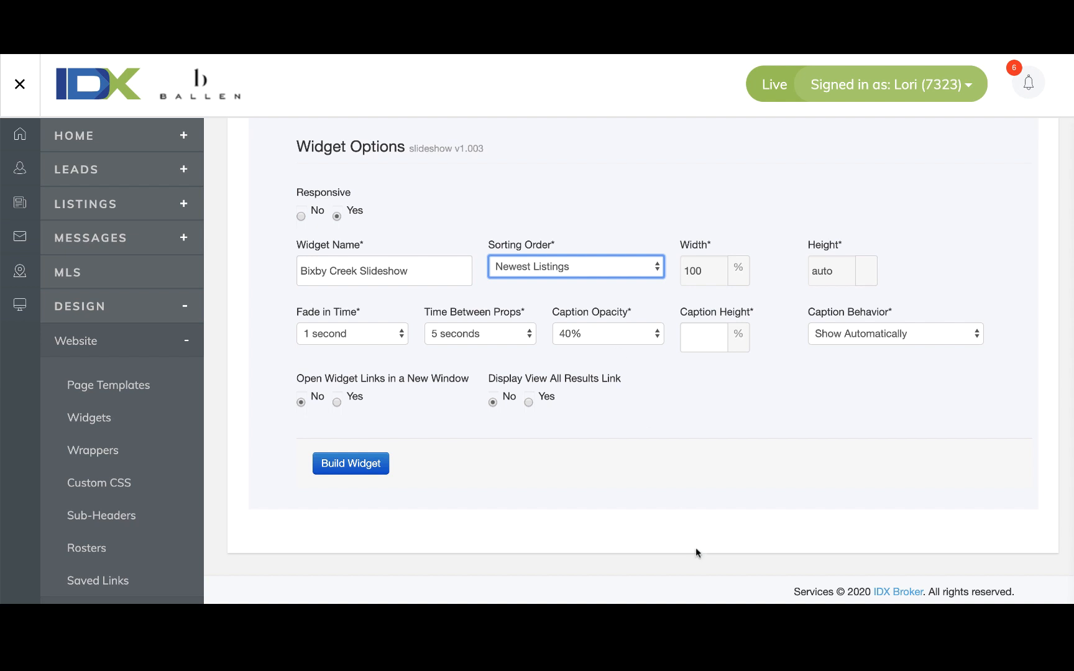
Set caption height 50, enable new-window links and View All Results link, then build.
left_click(686, 341)
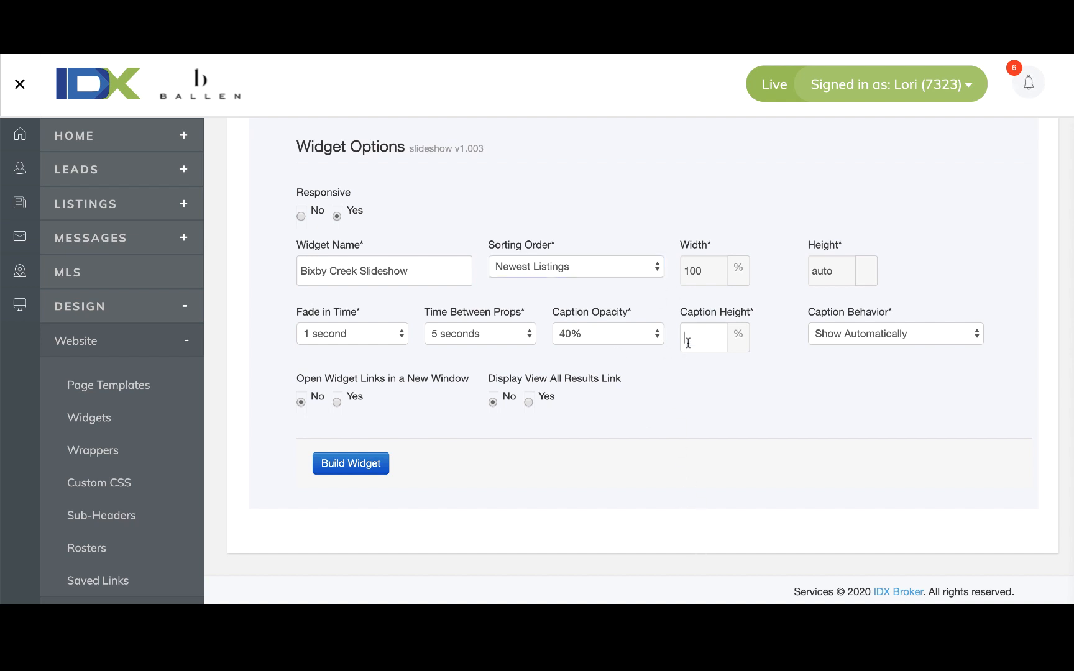
type("50")
left_click(769, 398)
left_click(863, 338)
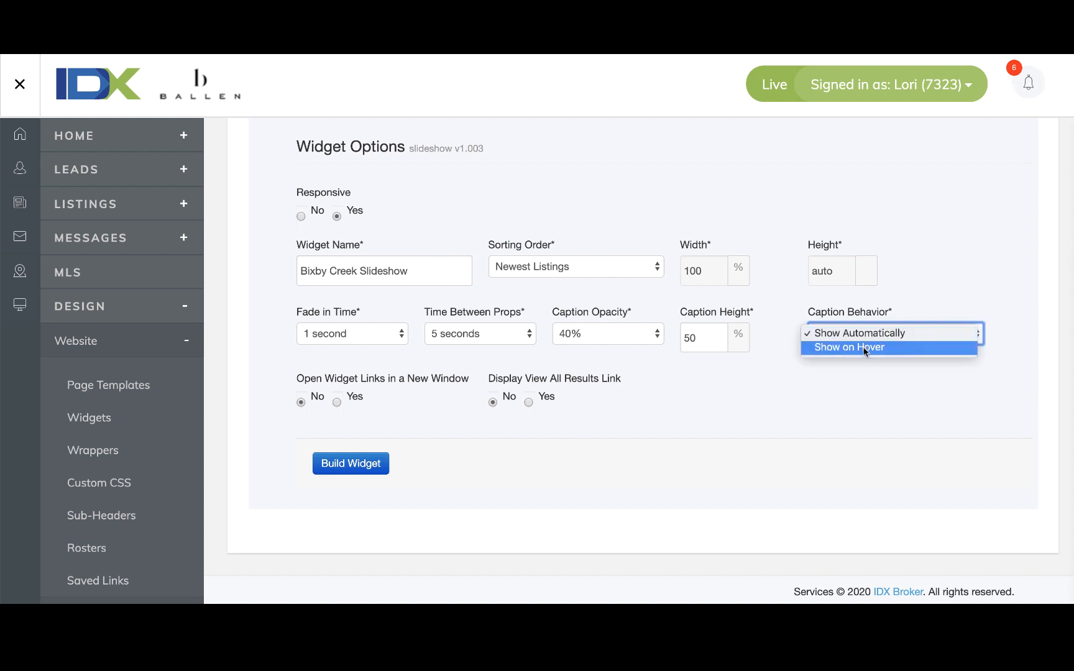
left_click(861, 336)
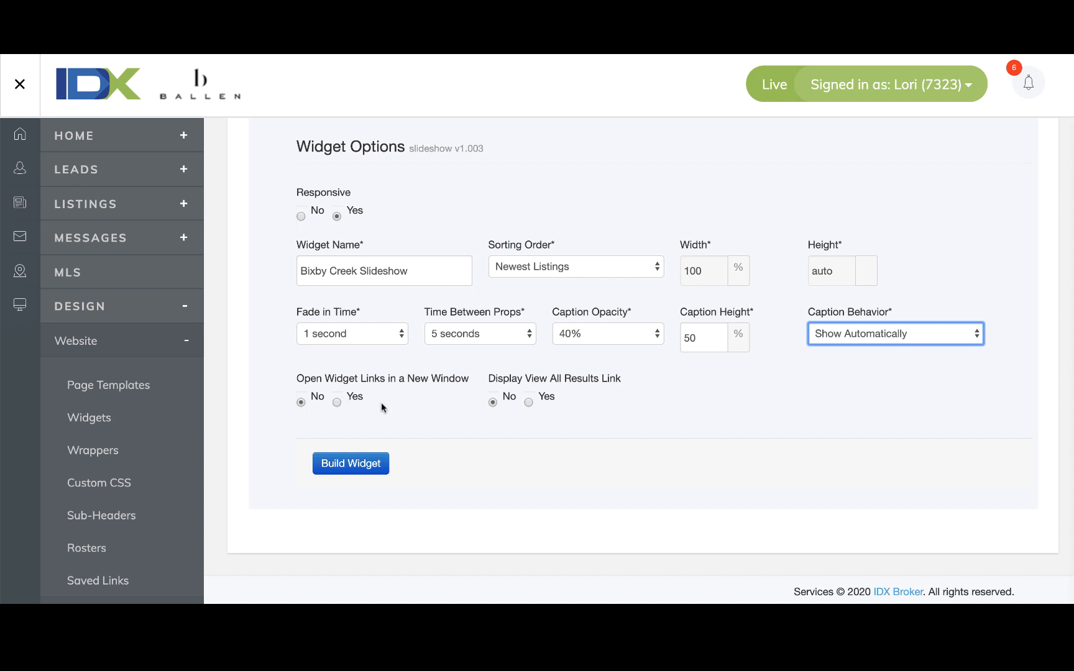
left_click(341, 401)
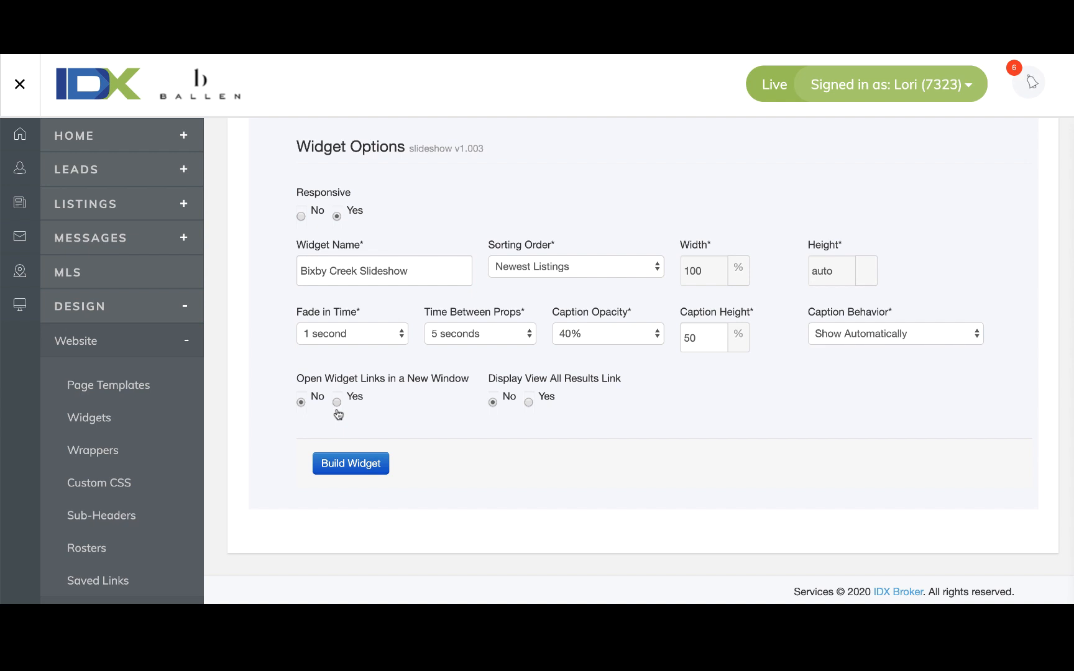
left_click(530, 403)
left_click(358, 473)
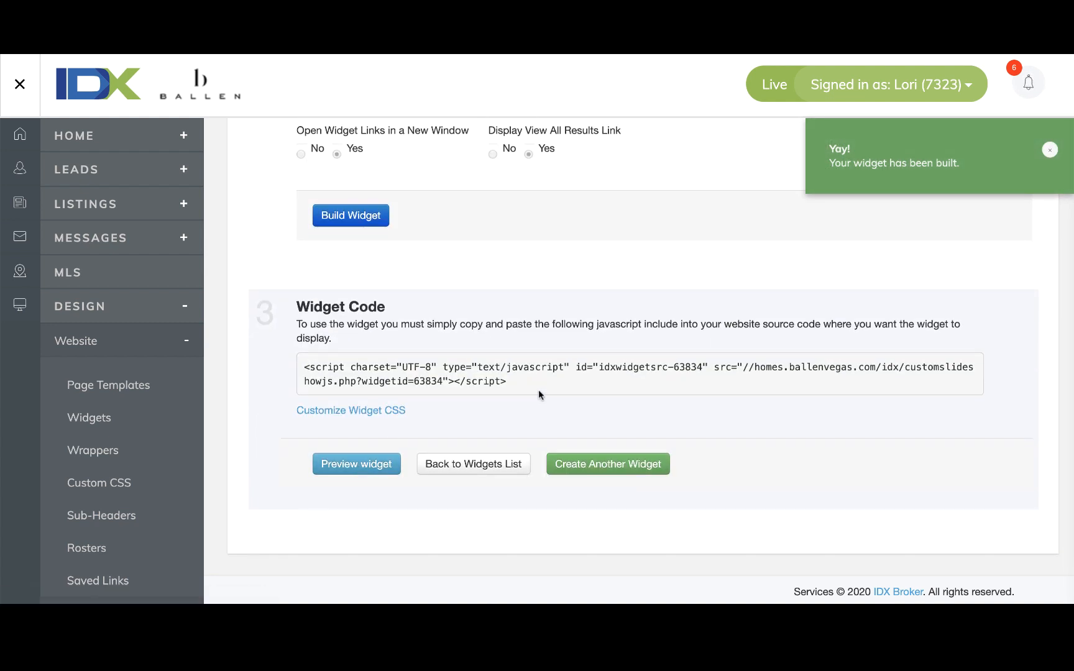
Select the full slideshow embed script in the IDX Widget Code box for copying.
left_click_drag(522, 383, 302, 368)
key("super+c")
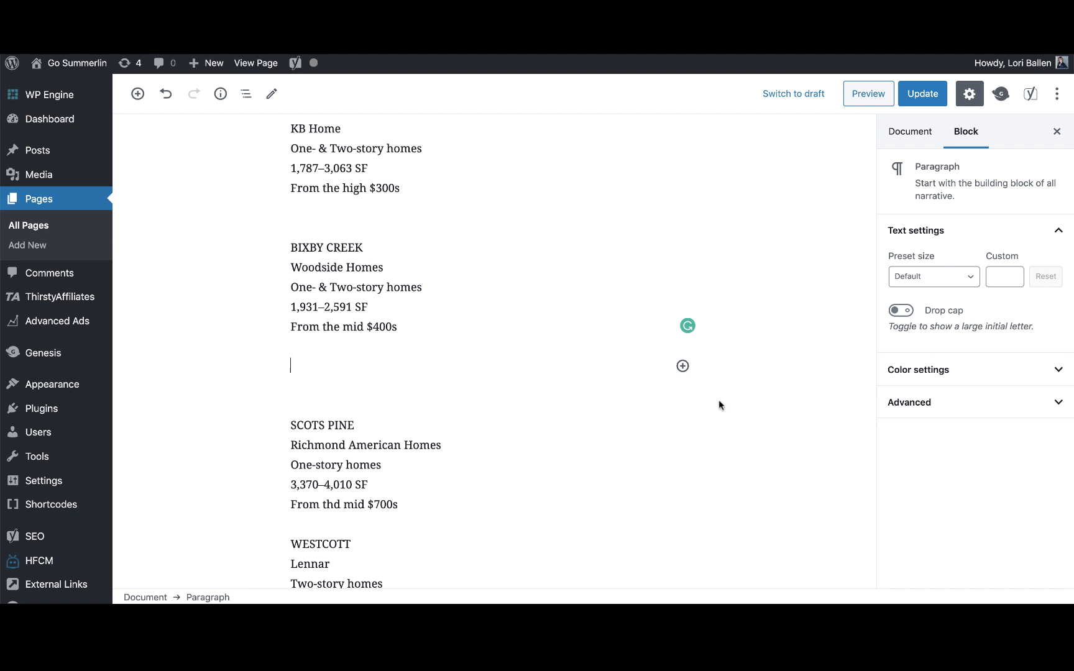
Insert a Custom HTML block below Bixby Creek, paste the slideshow script and preview the $666,101 listing.
left_click(682, 366)
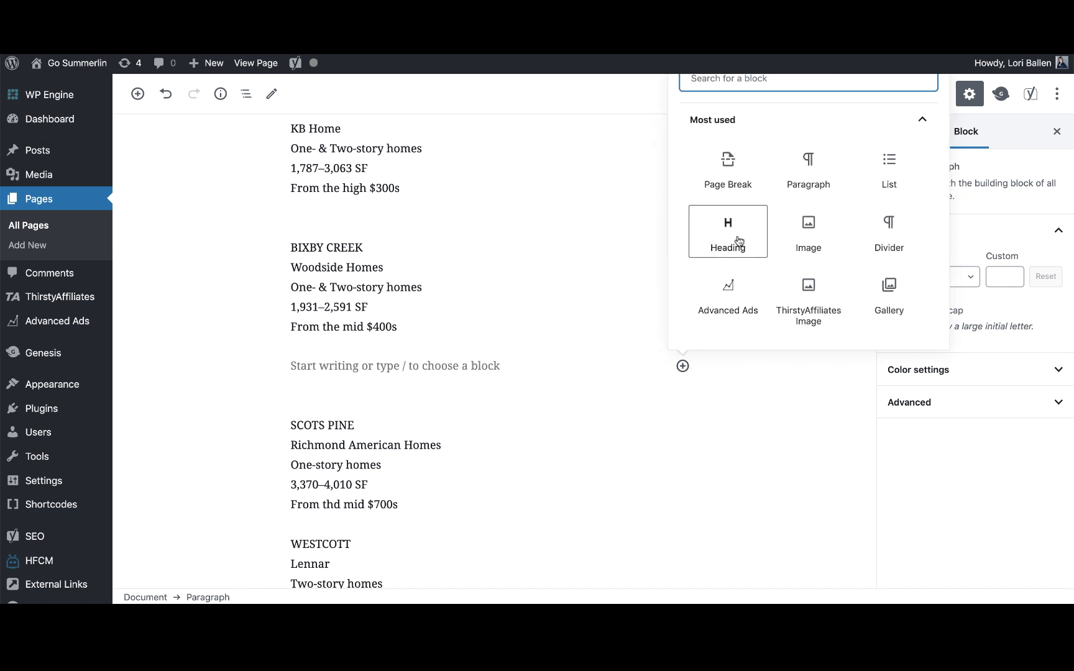
type("html")
key("BackSpace")
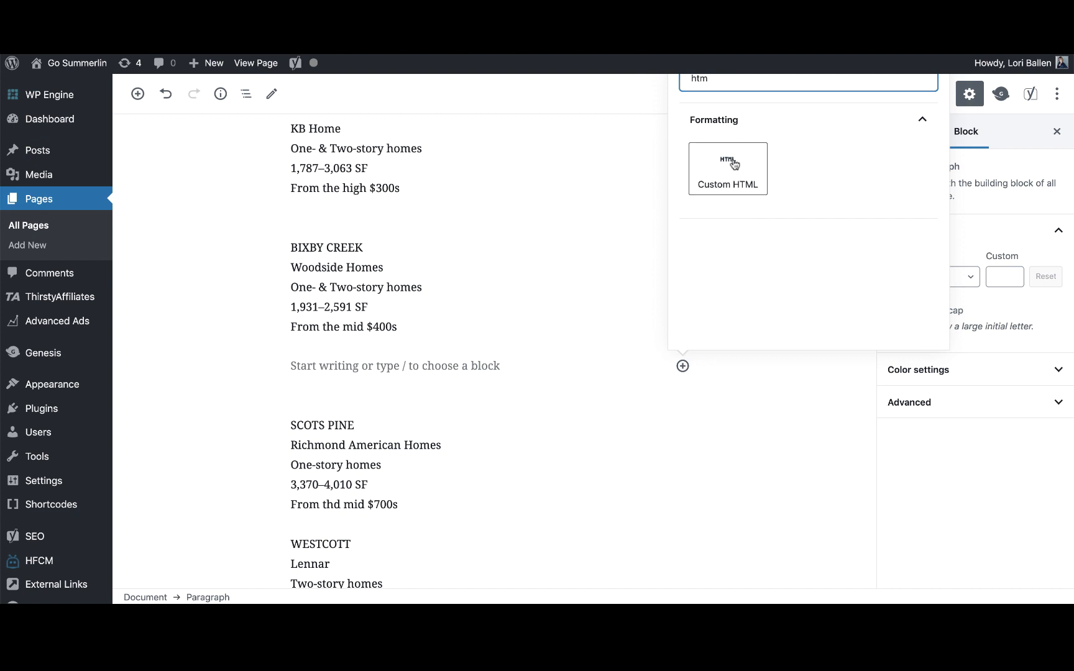
left_click(732, 163)
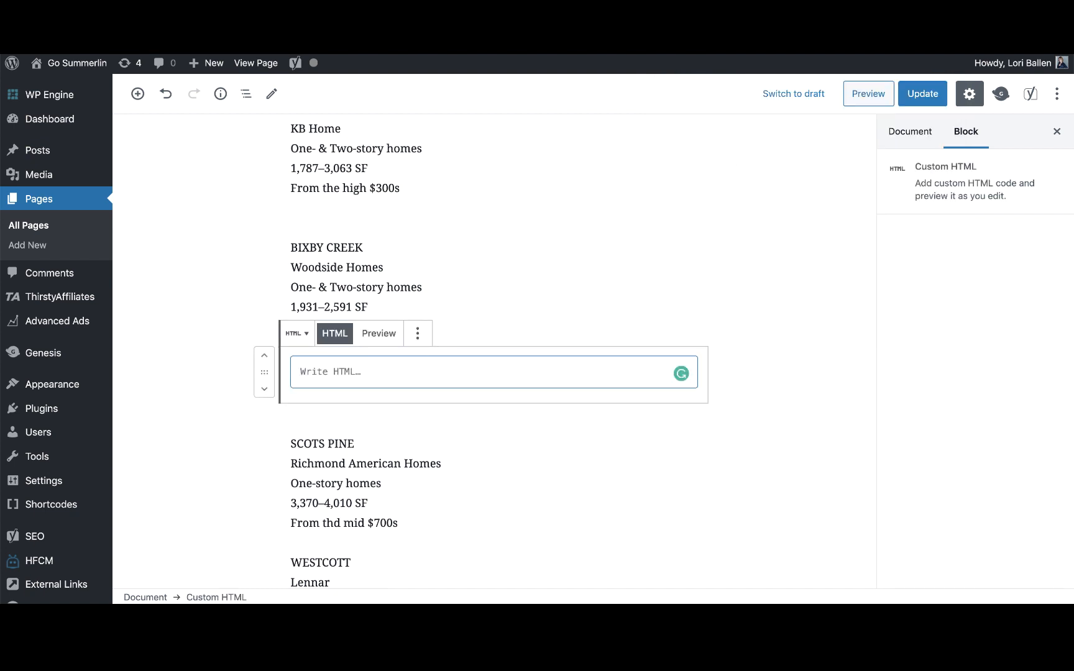
key("super+v")
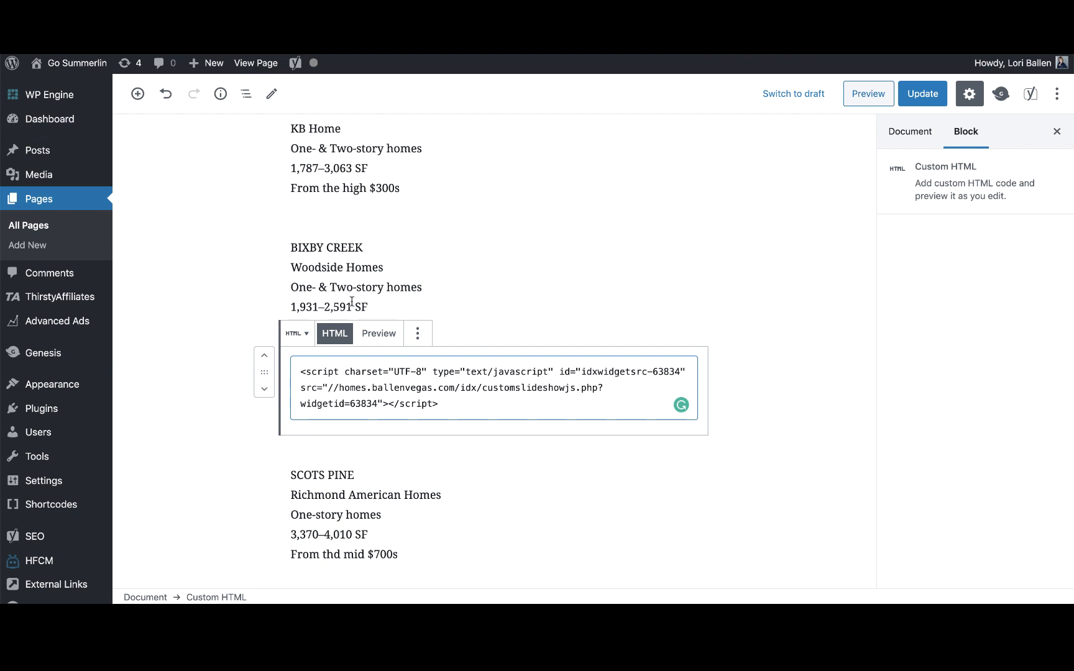
left_click(382, 340)
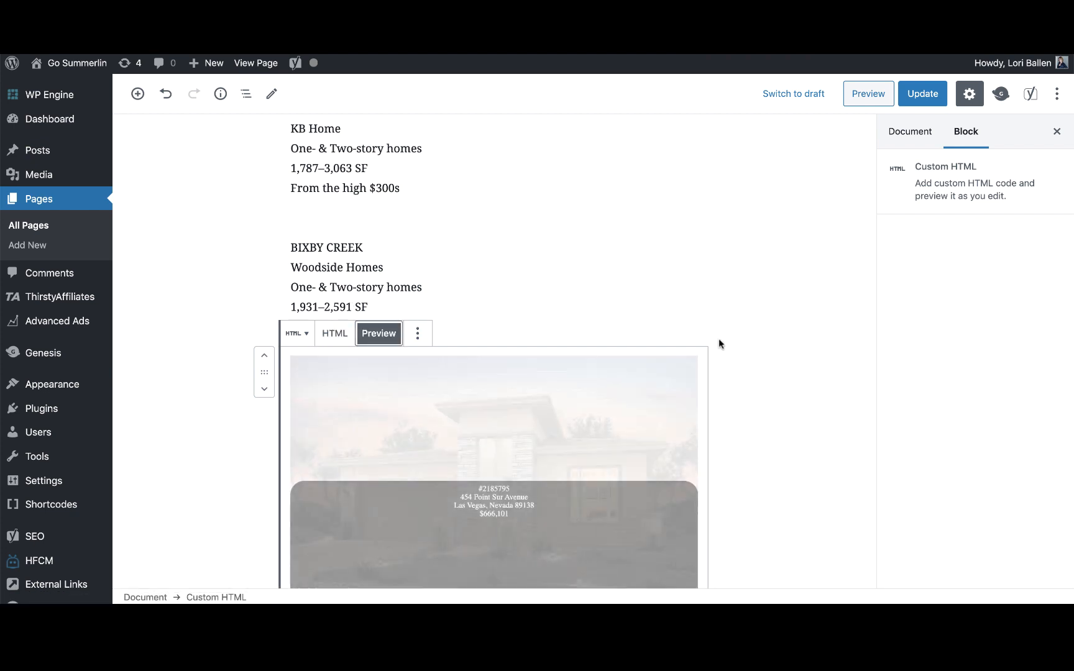
Deselect the HTML block and scroll down to view the rendered Bixby Creek slideshow.
left_click(720, 323)
scroll(720, 323, "down", 2)
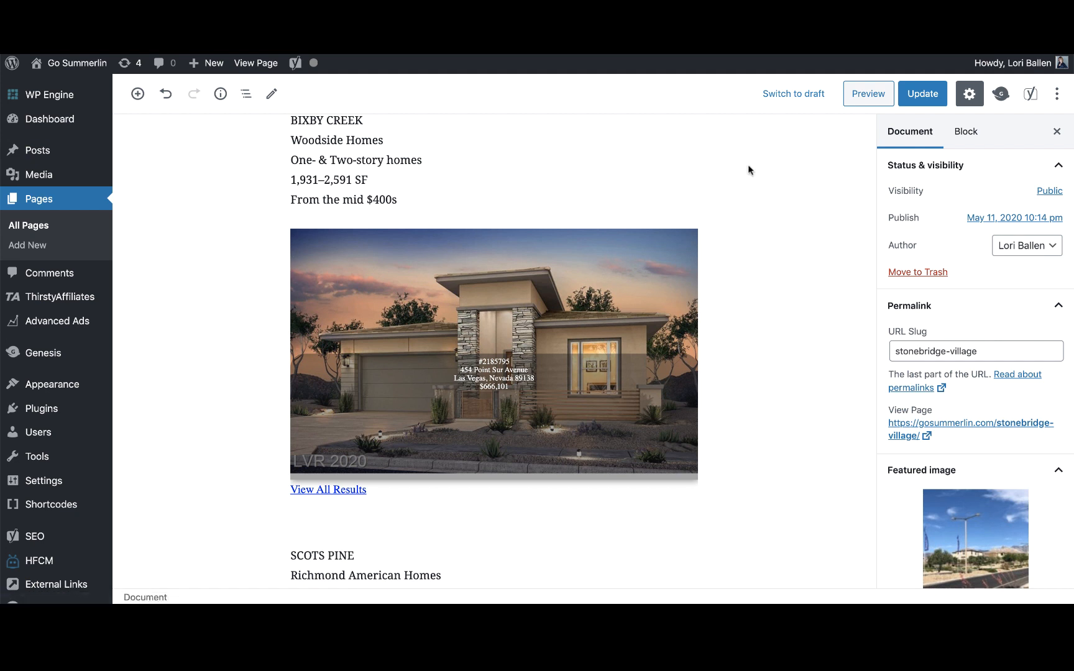
scroll(510, 385, "down", 3)
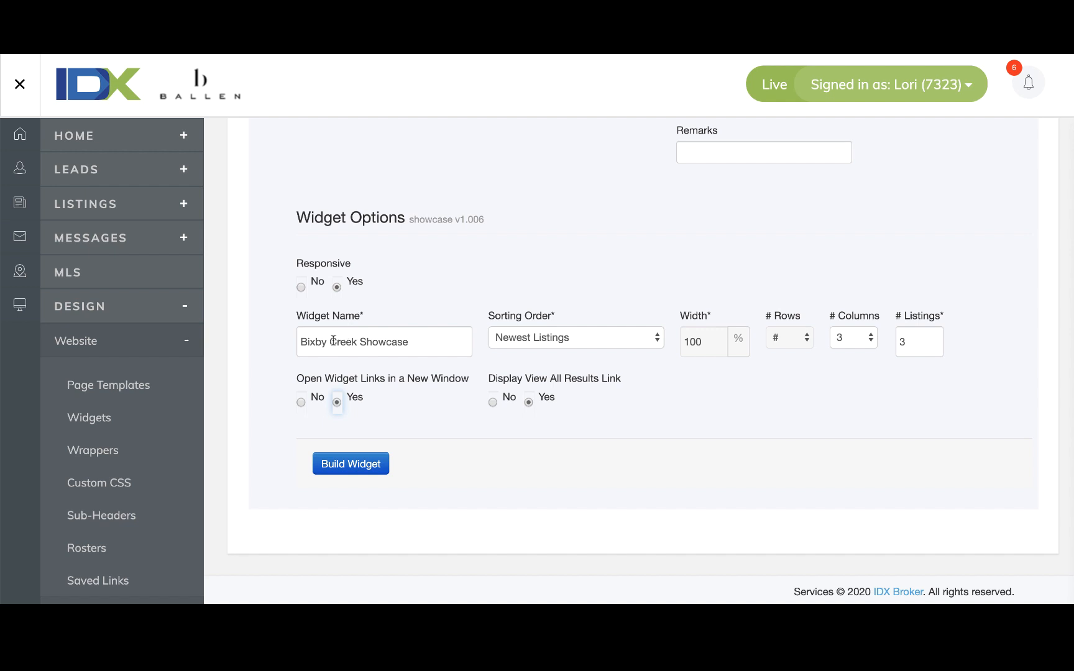
Name the widget Bixby Creek Showcase with 3 columns and 3 listings, and build it.
left_click(426, 344)
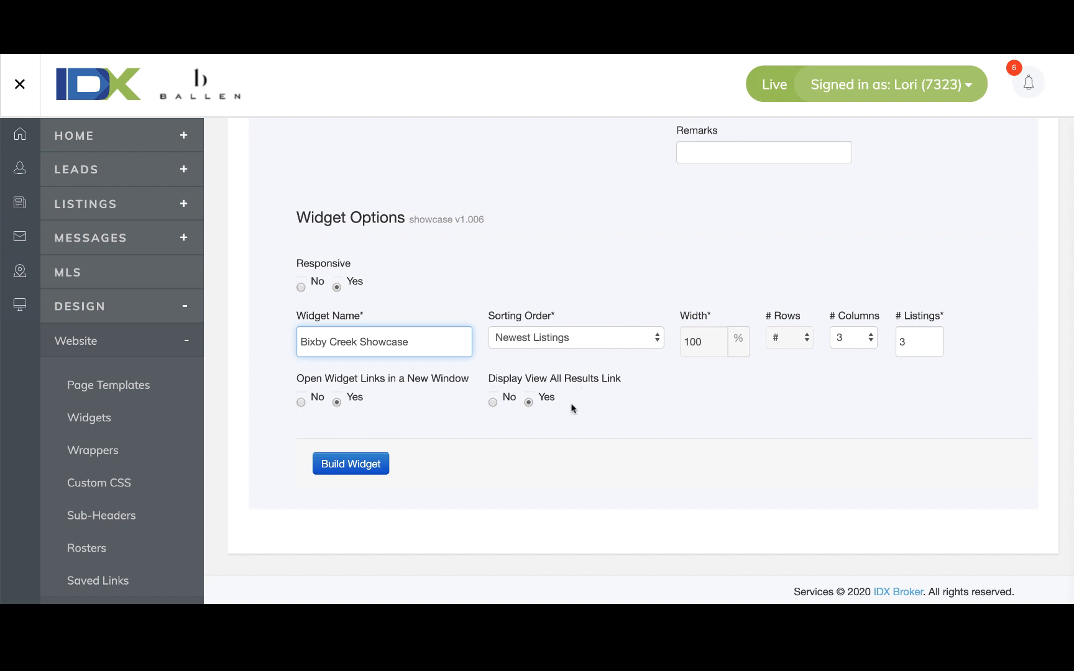
left_click(364, 466)
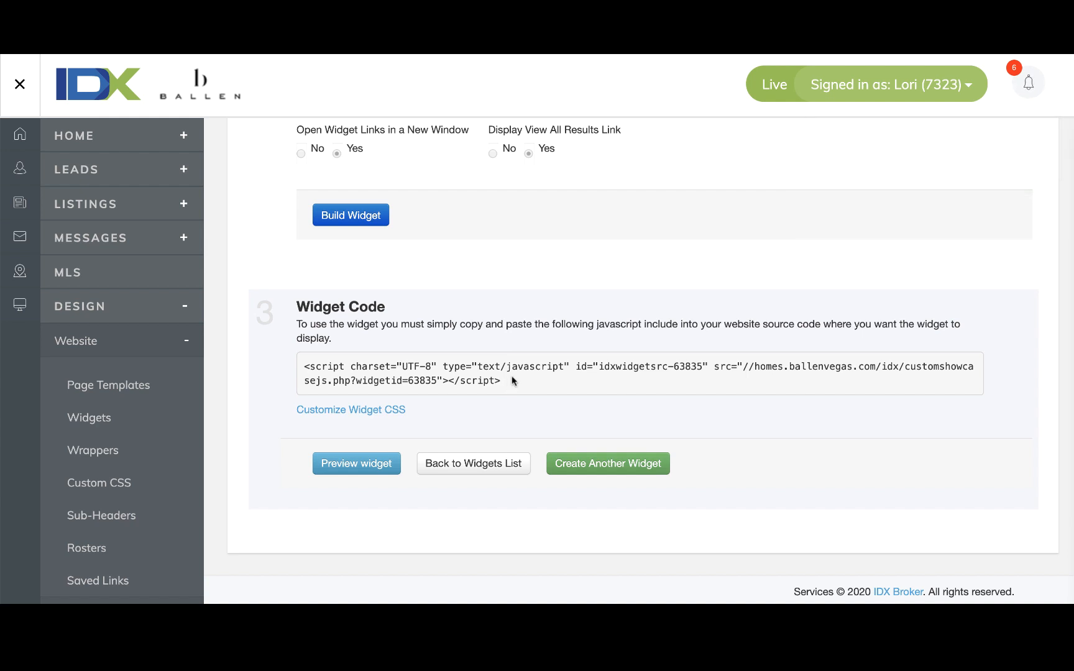
Select the showcase embed script and place the cursor on the empty line above SCOTS PINE.
left_click_drag(506, 384, 299, 367)
key("ctrl+c")
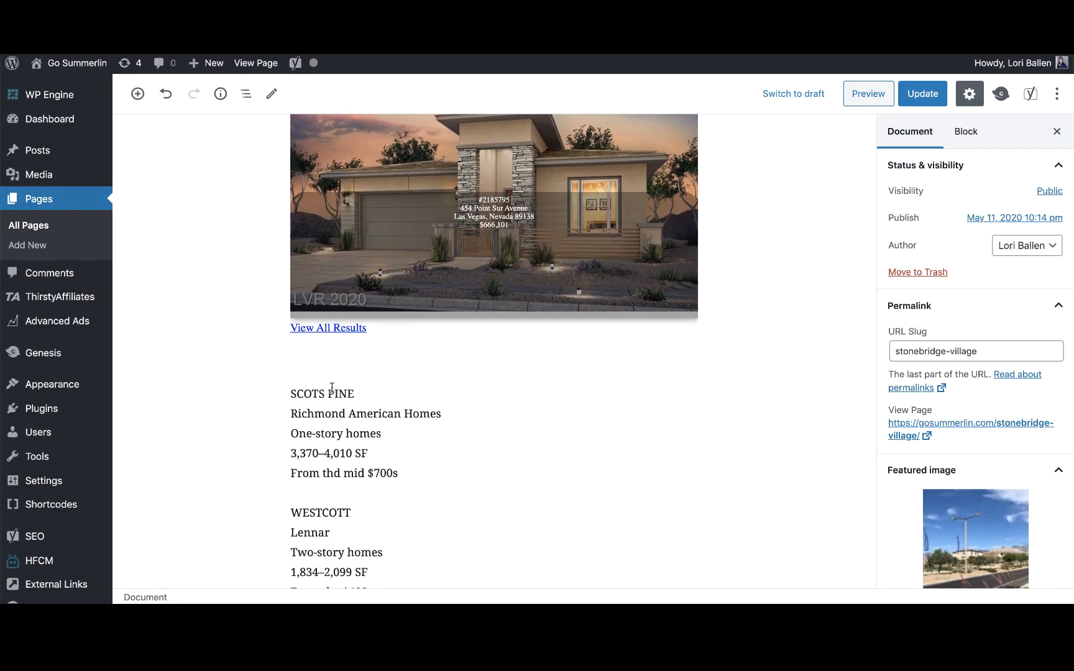
left_click(322, 377)
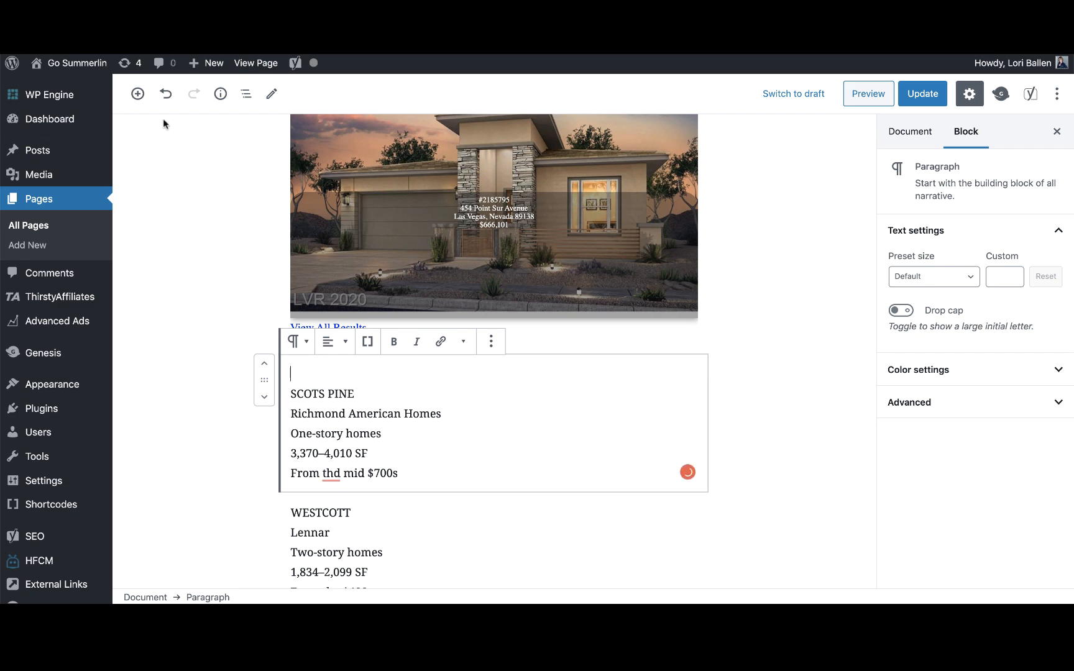
Add an empty Custom HTML block to the page using the 'html' block search.
left_click(138, 94)
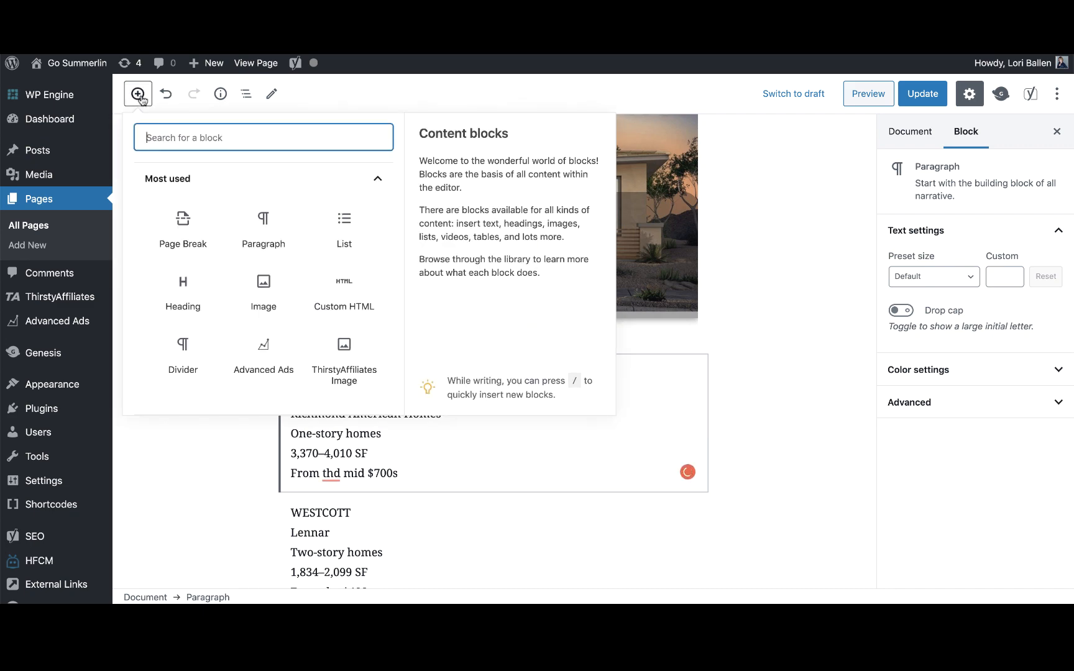
left_click(842, 448)
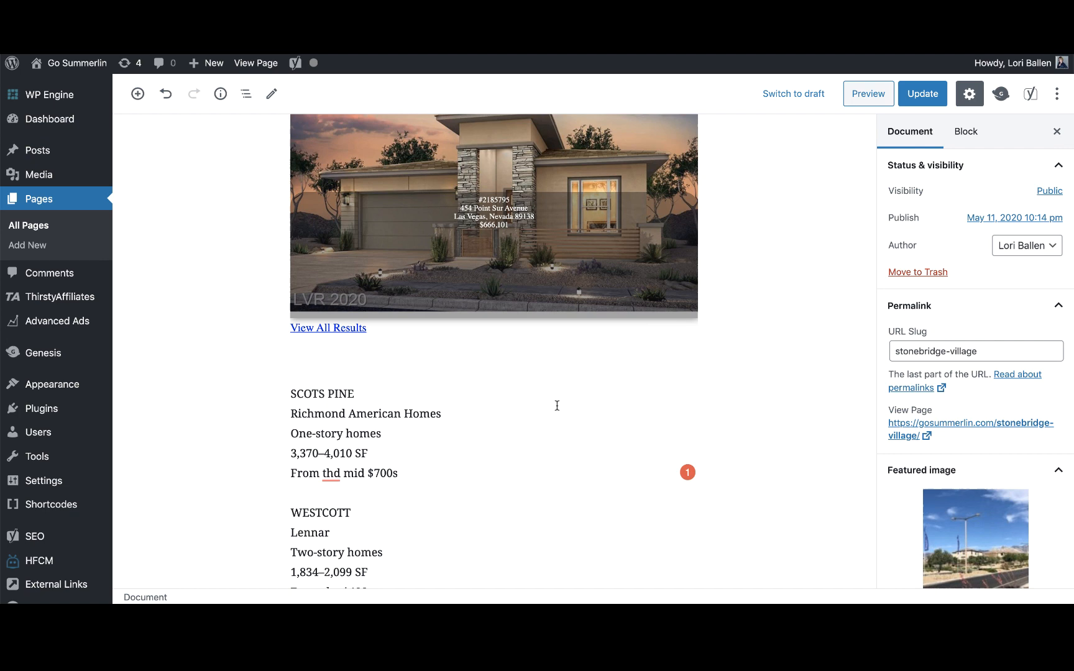
left_click(337, 366)
left_click(246, 450)
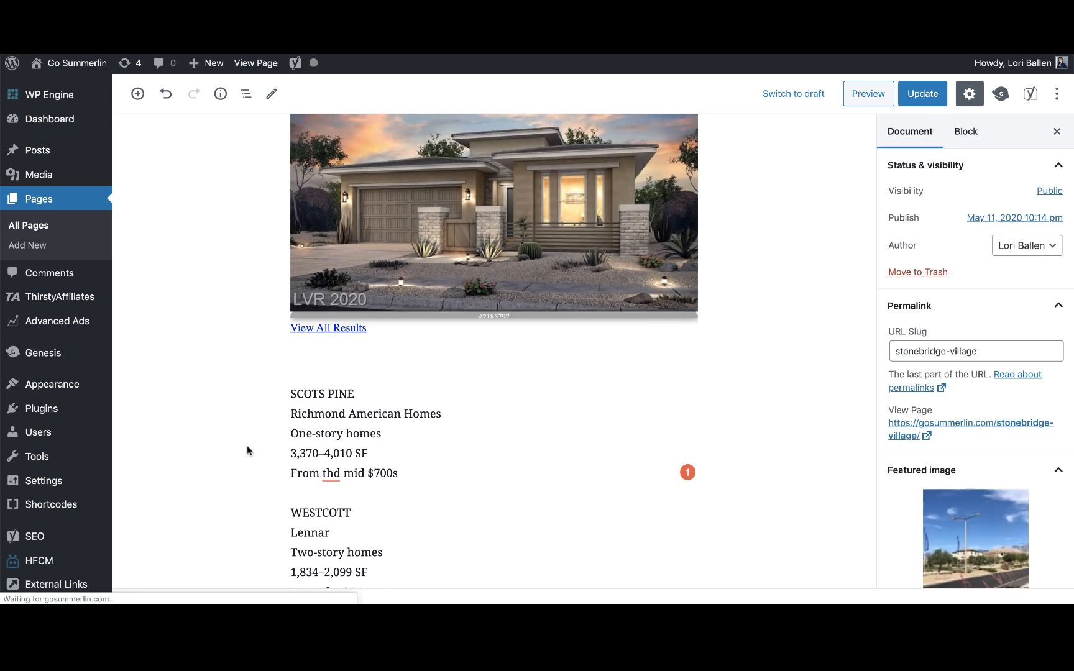
left_click(138, 94)
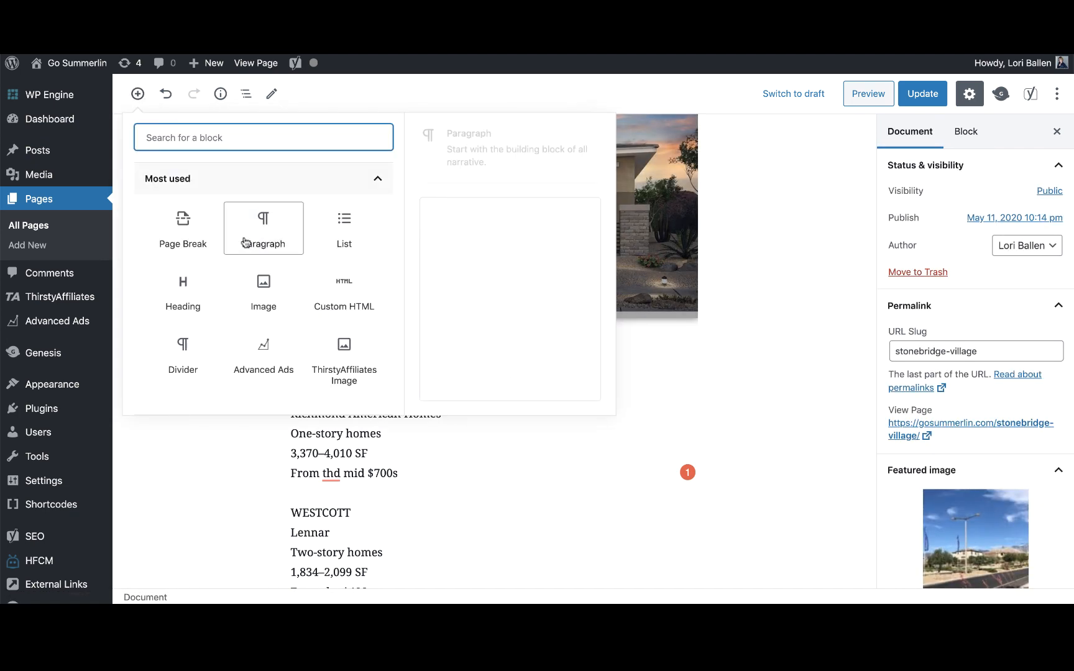
type("html")
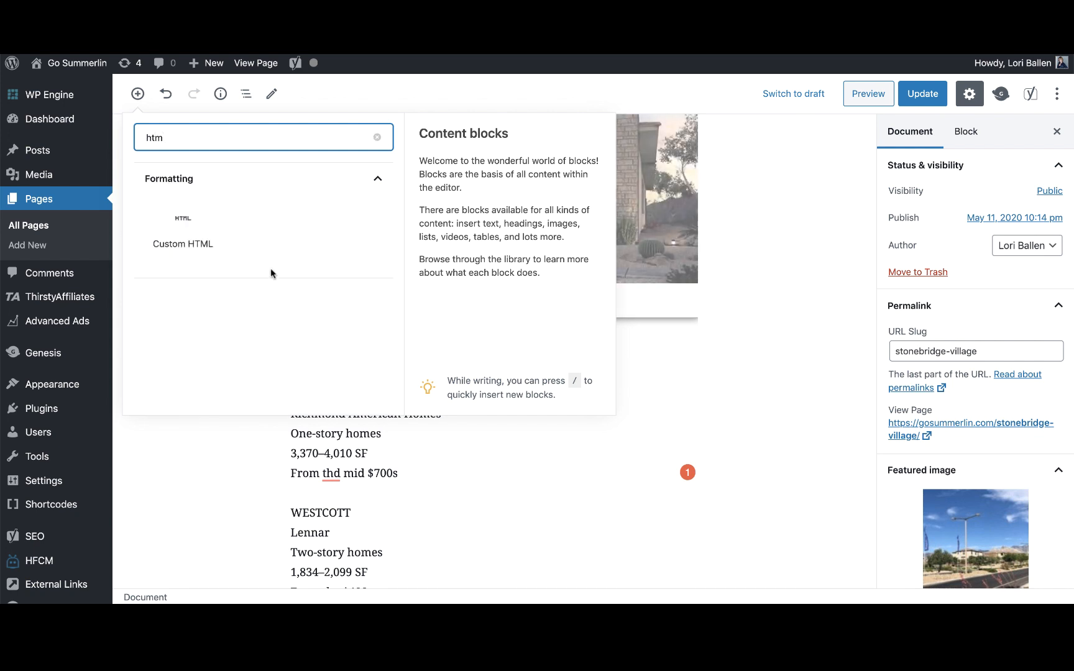
left_click(179, 226)
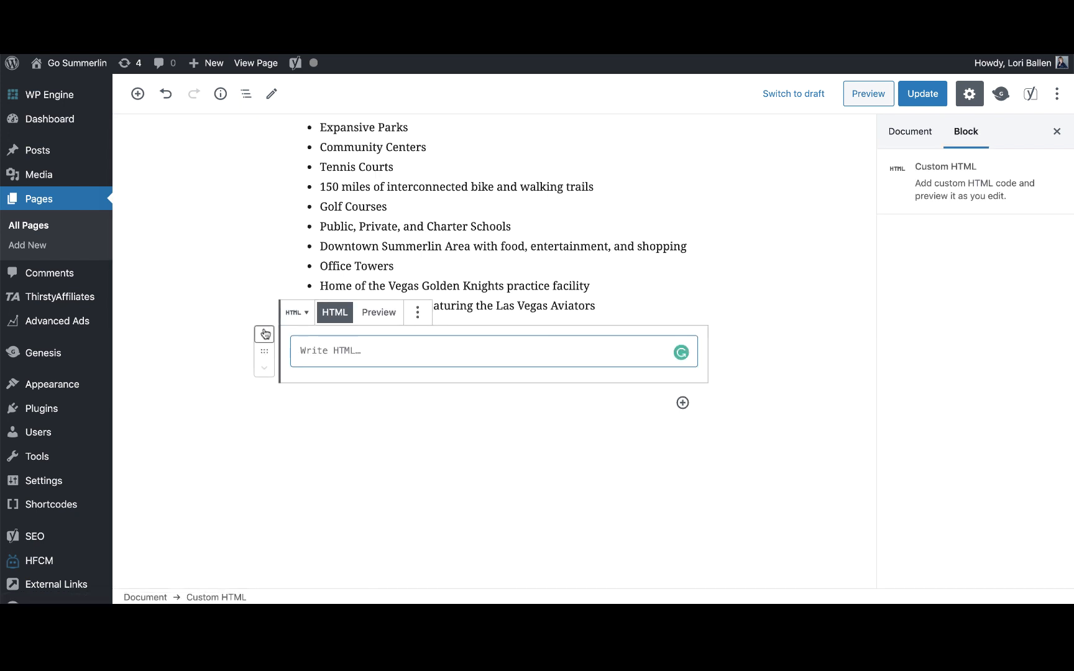
Drag the Custom HTML block up the page into the SCOTS PINE section.
scroll(256, 414, "up", 5)
scroll(256, 413, "up", 4)
scroll(256, 413, "down", 5)
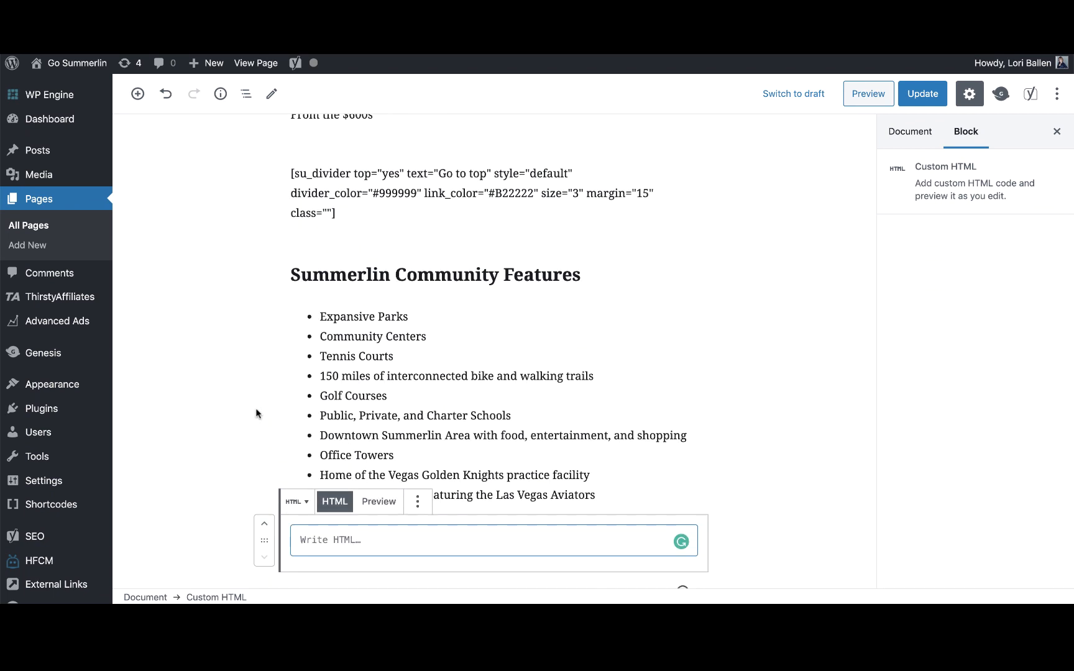
left_click_drag(263, 543, 263, 213)
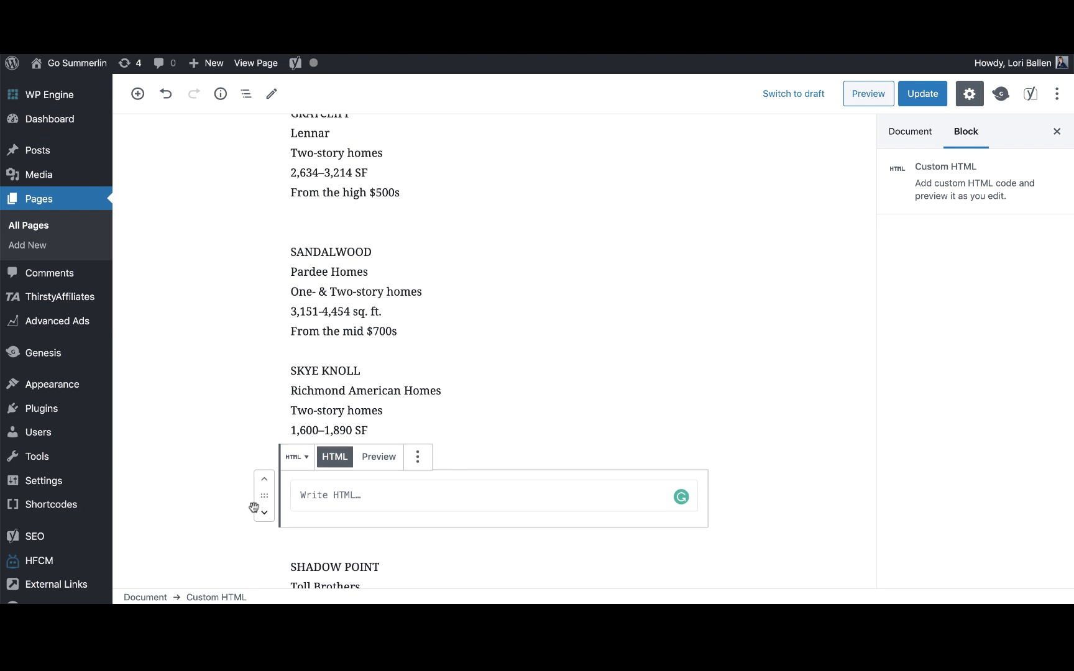
left_click_drag(264, 500, 233, 229)
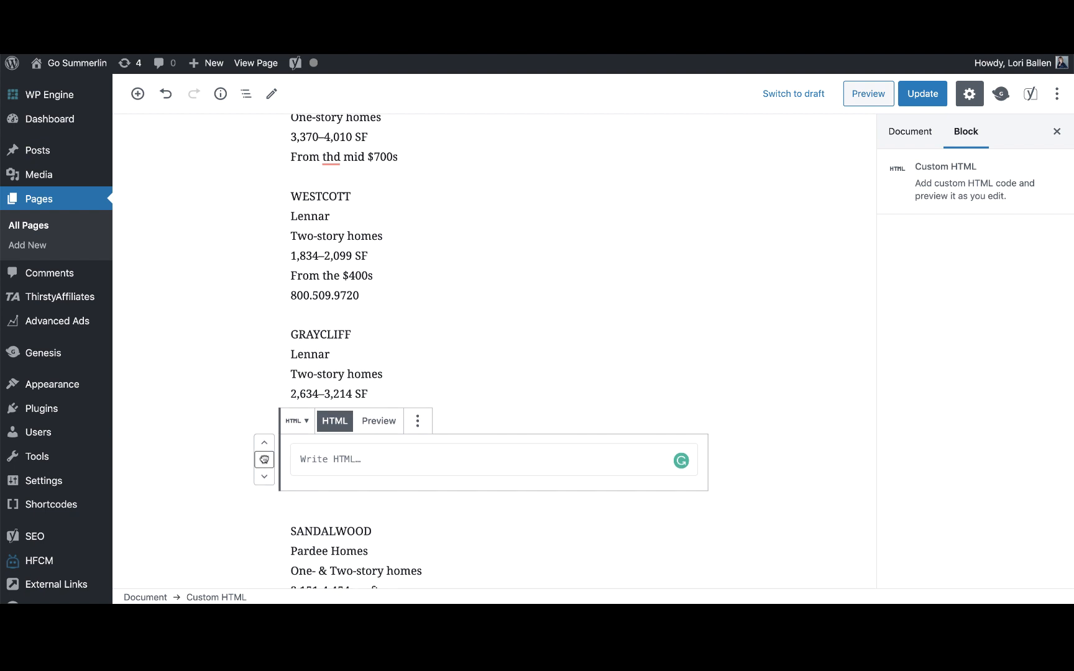
left_click_drag(264, 459, 252, 157)
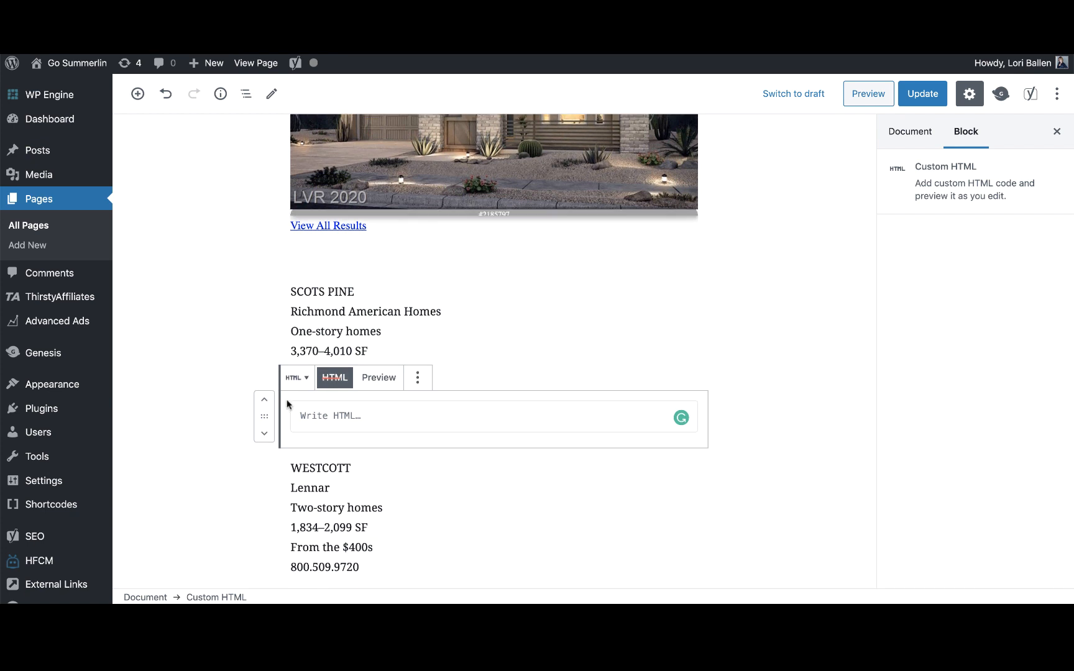
Move the block above SCOTS PINE, paste the showcase script, and preview the three listing cards.
left_click(264, 399)
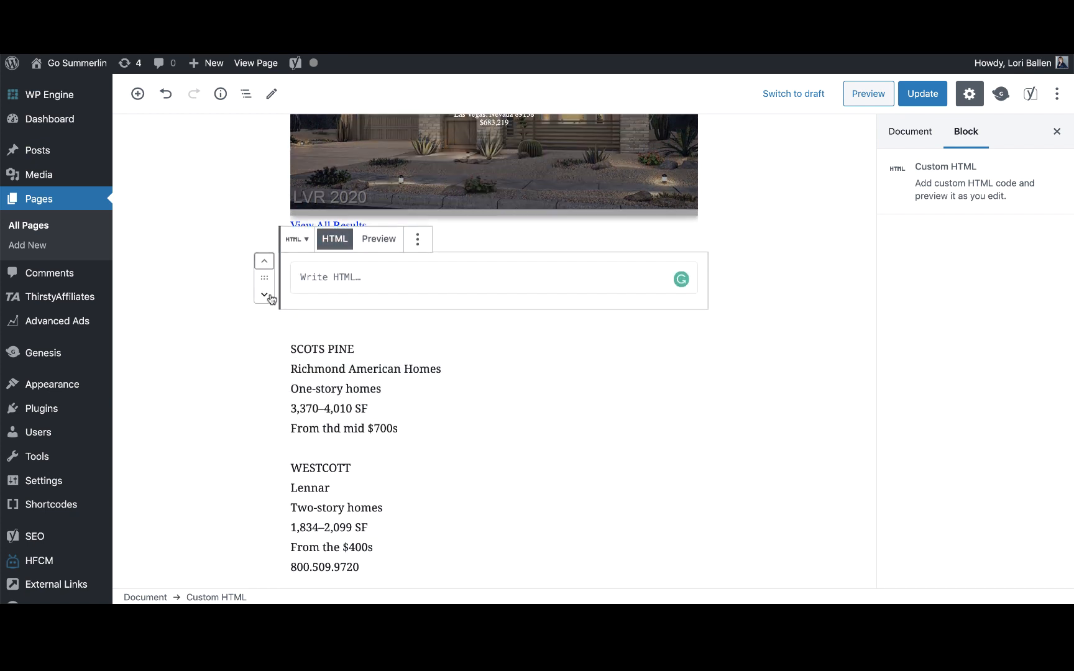
left_click(340, 279)
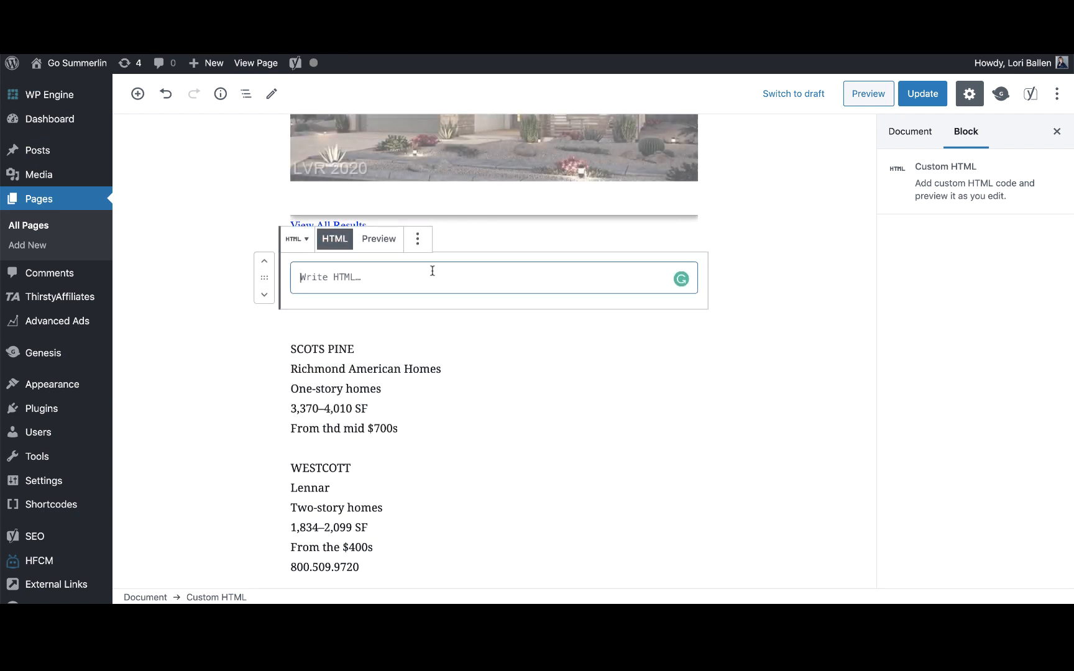
key("ctrl+v")
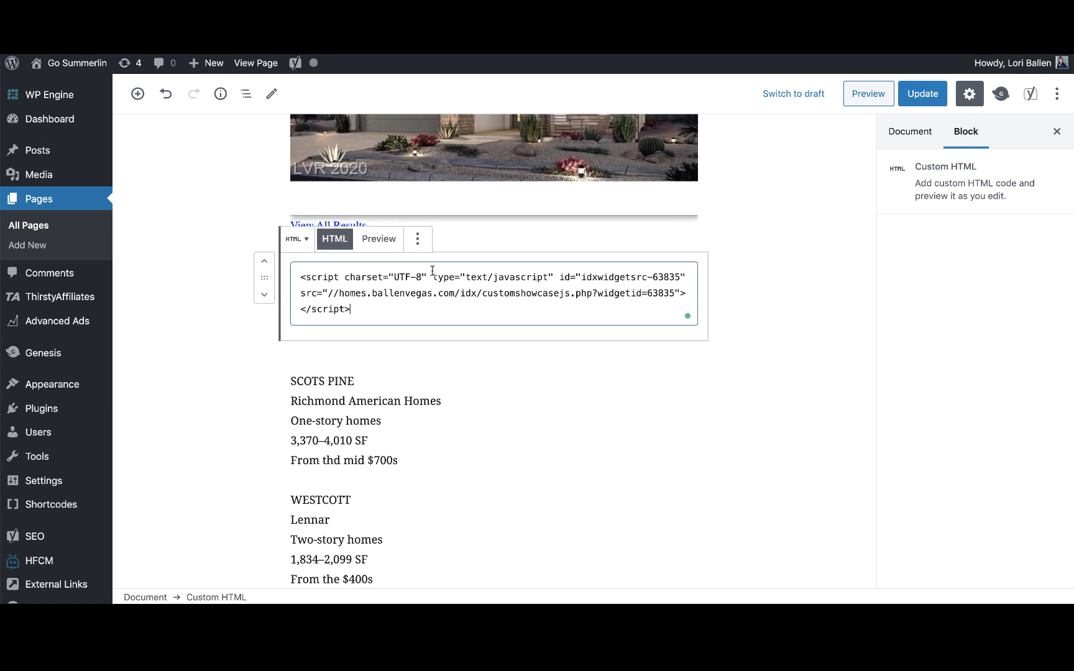
left_click(386, 240)
left_click(791, 353)
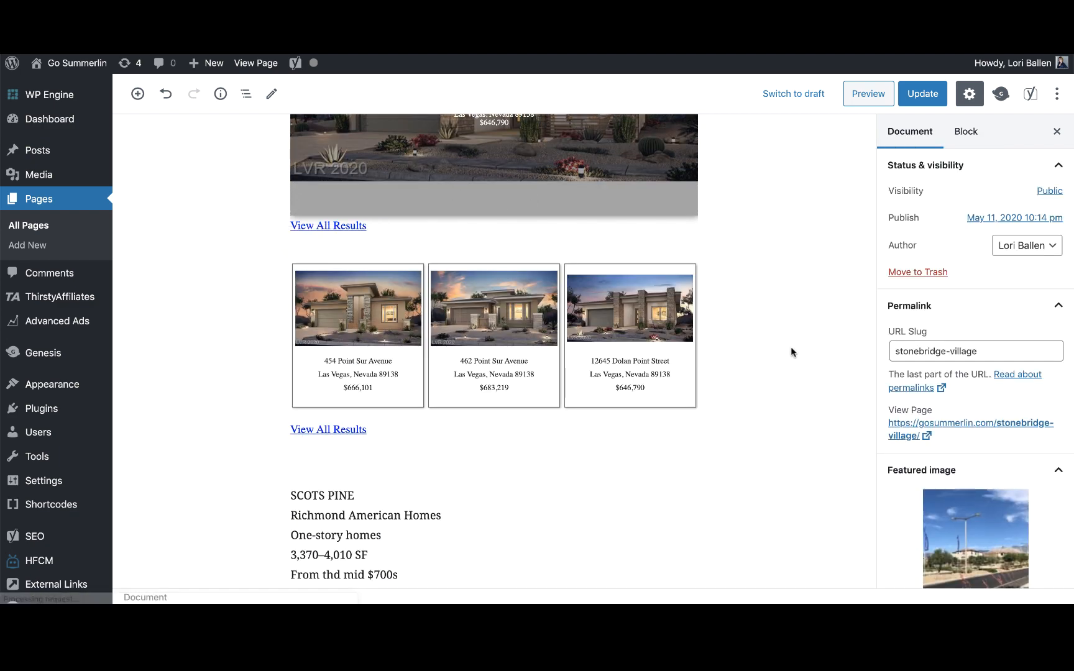
scroll(576, 425, "up", 5)
scroll(578, 425, "down", 5)
scroll(578, 425, "up", 4)
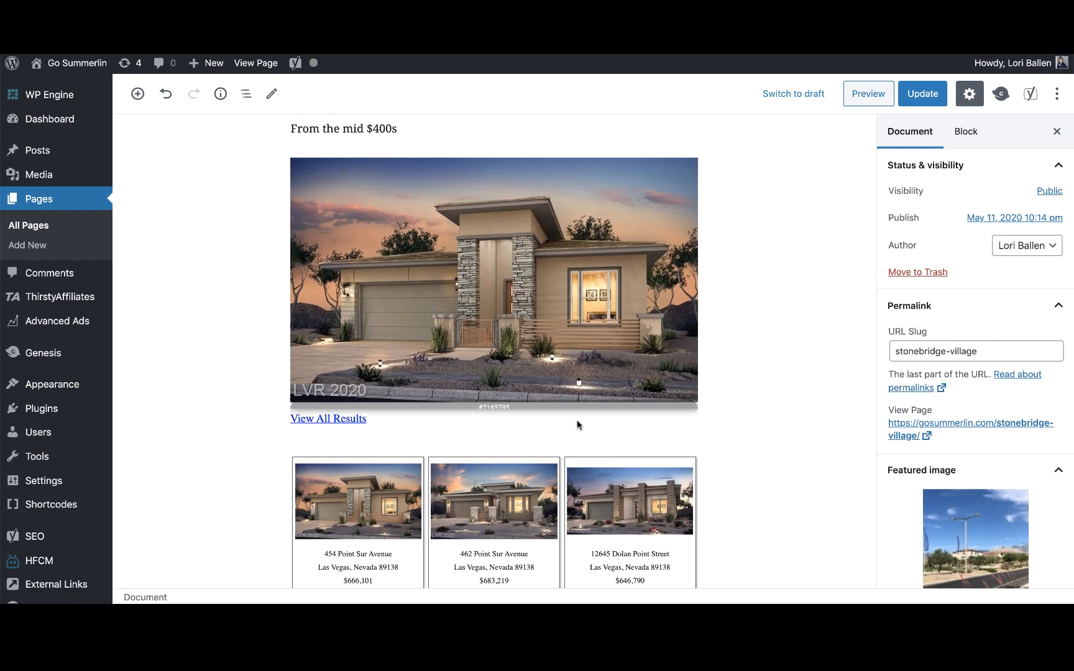
scroll(578, 426, "down", 1)
scroll(577, 425, "down", 3)
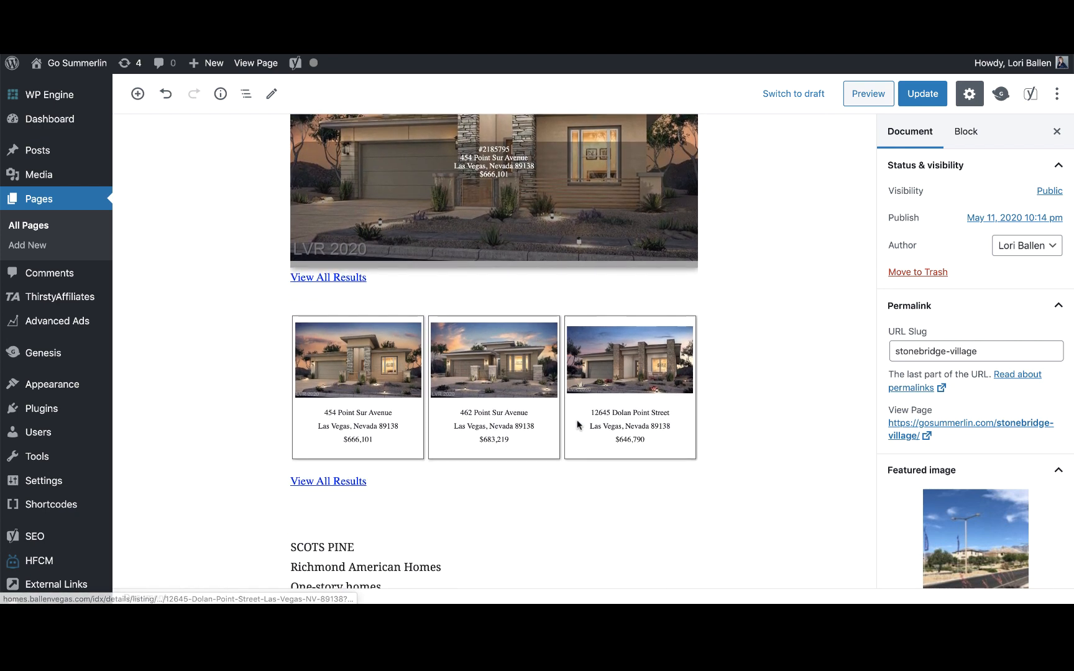
scroll(577, 420, "down", 1)
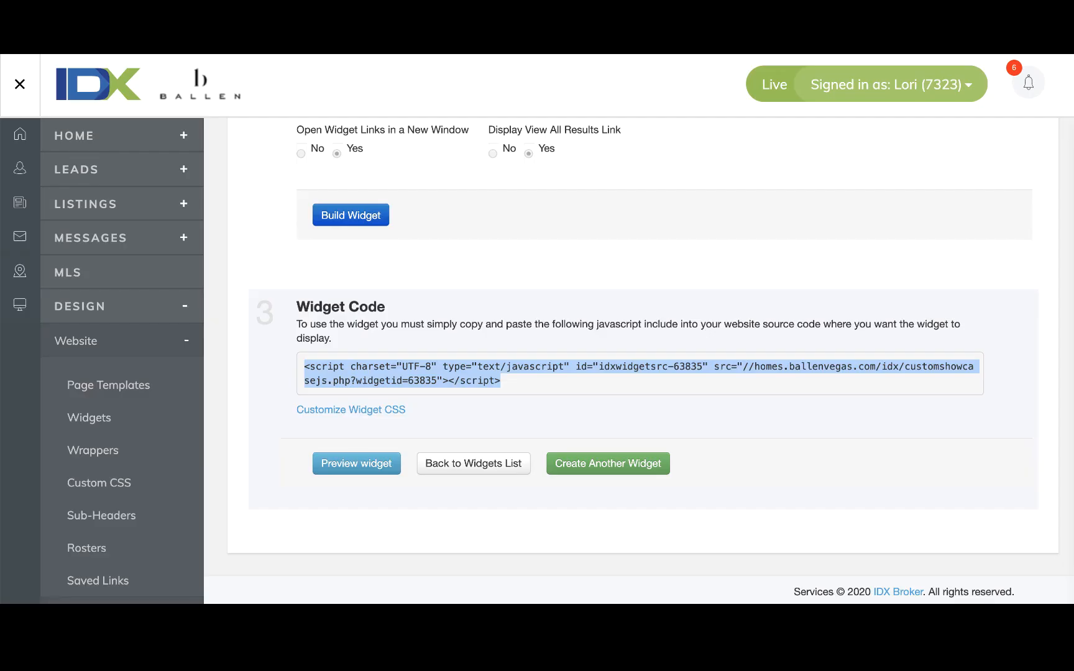
Create another widget as a Carousel featuring a Custom Search based on Advanced Search.
left_click(602, 472)
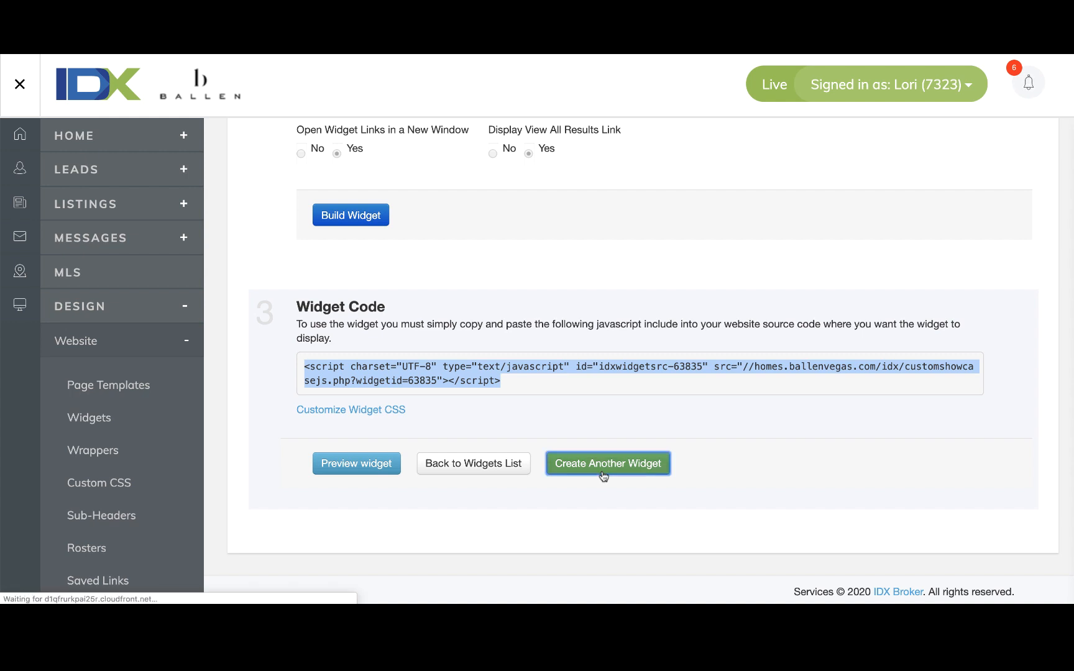
left_click(392, 292)
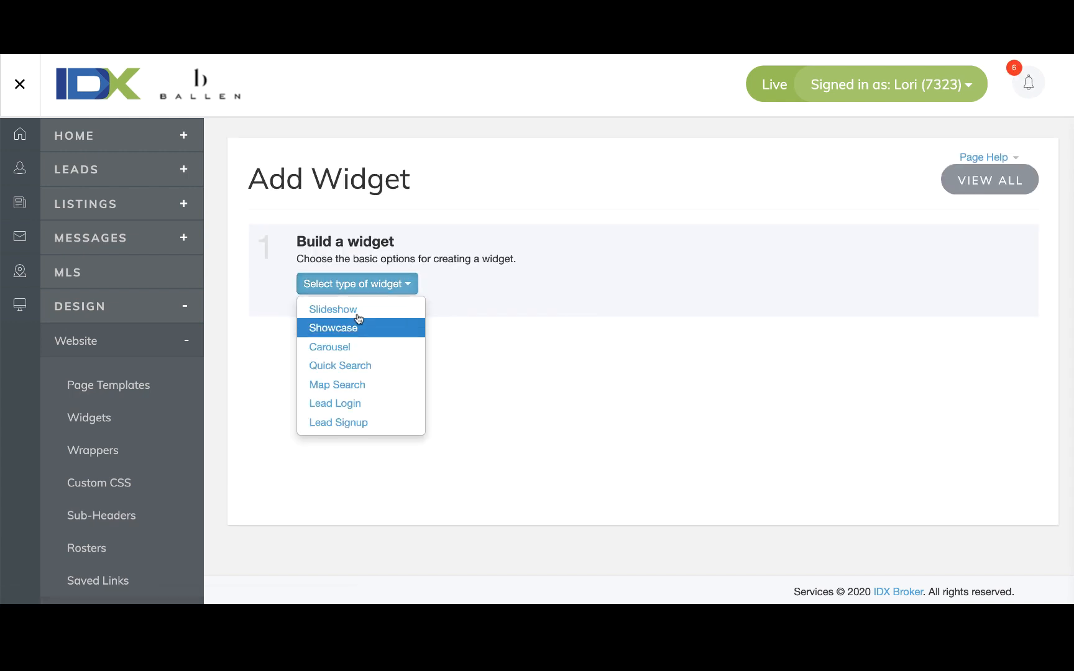
left_click(340, 346)
left_click(561, 286)
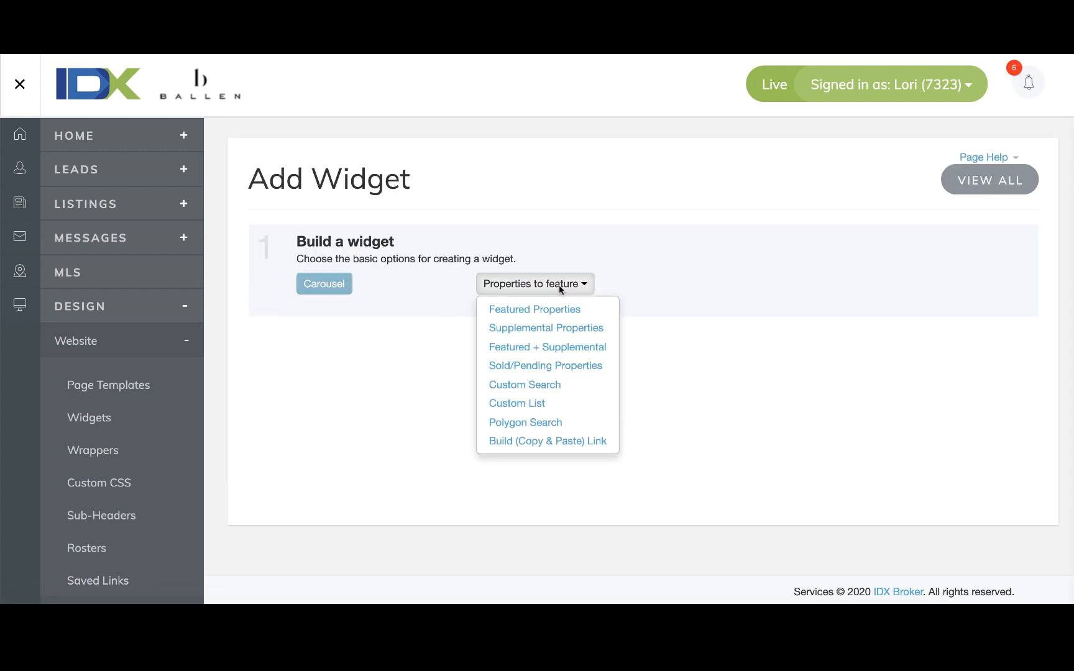
left_click(563, 382)
left_click(741, 287)
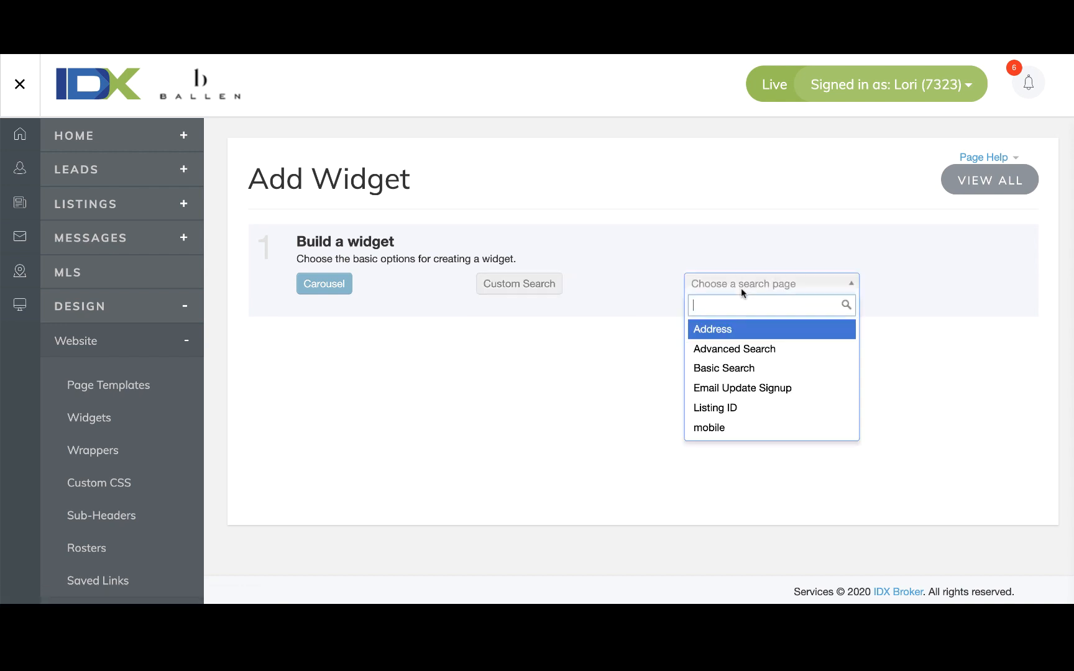
left_click(753, 348)
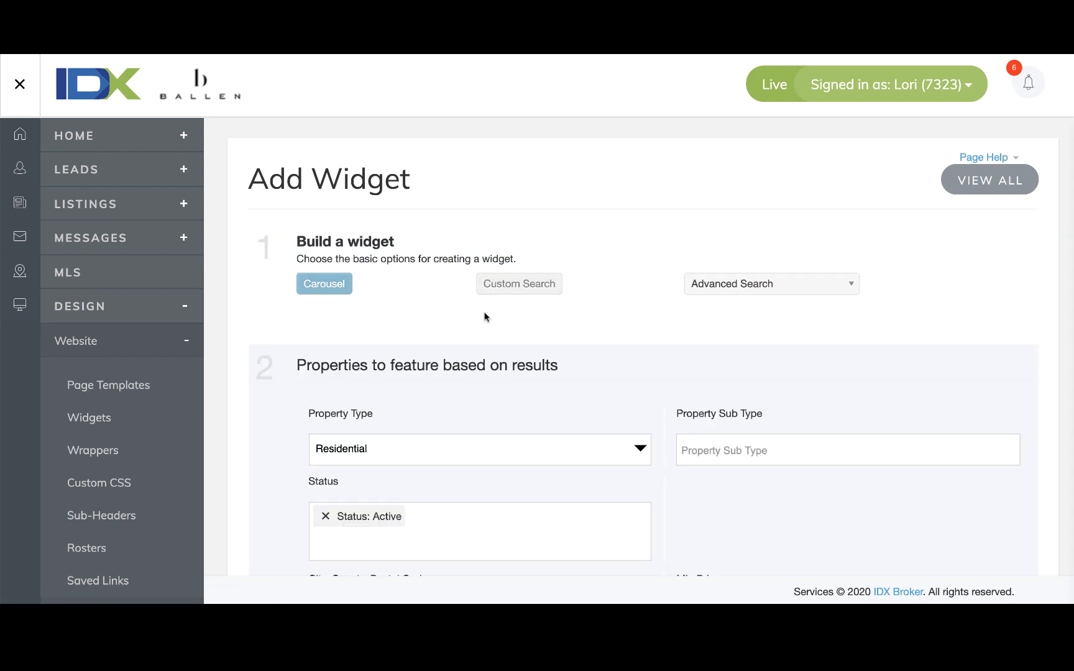
Remove the Status: Active filter and select the SUMMERLIN VILLAGE 24 BIXBY CRE subdivision.
scroll(486, 317, "down", 3)
left_click(325, 315)
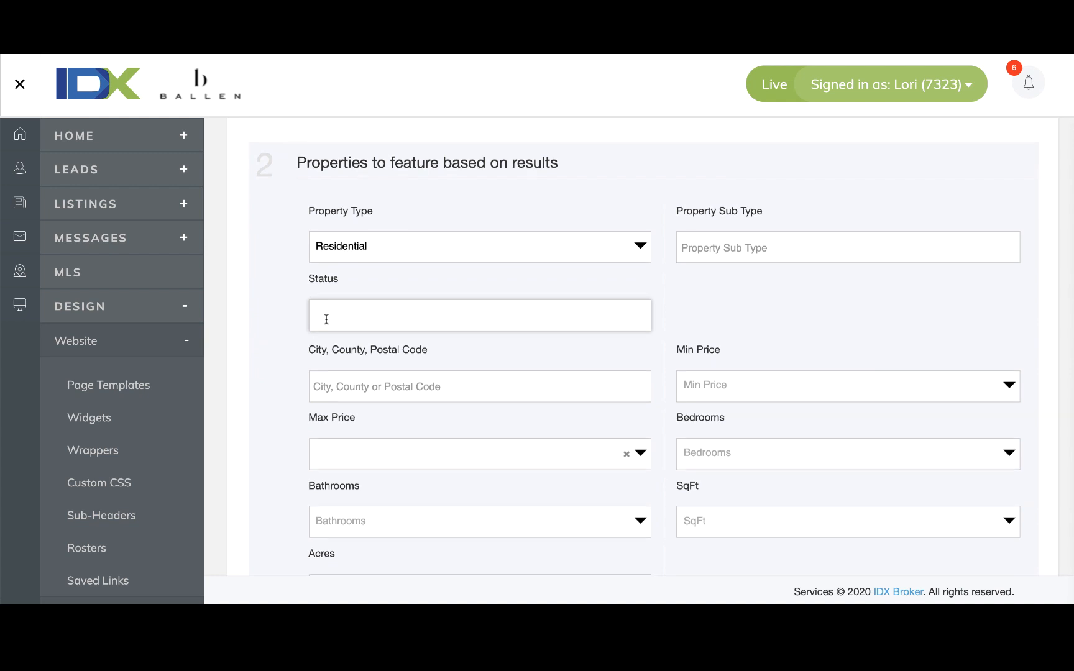
scroll(324, 321, "down", 14)
left_click(367, 222)
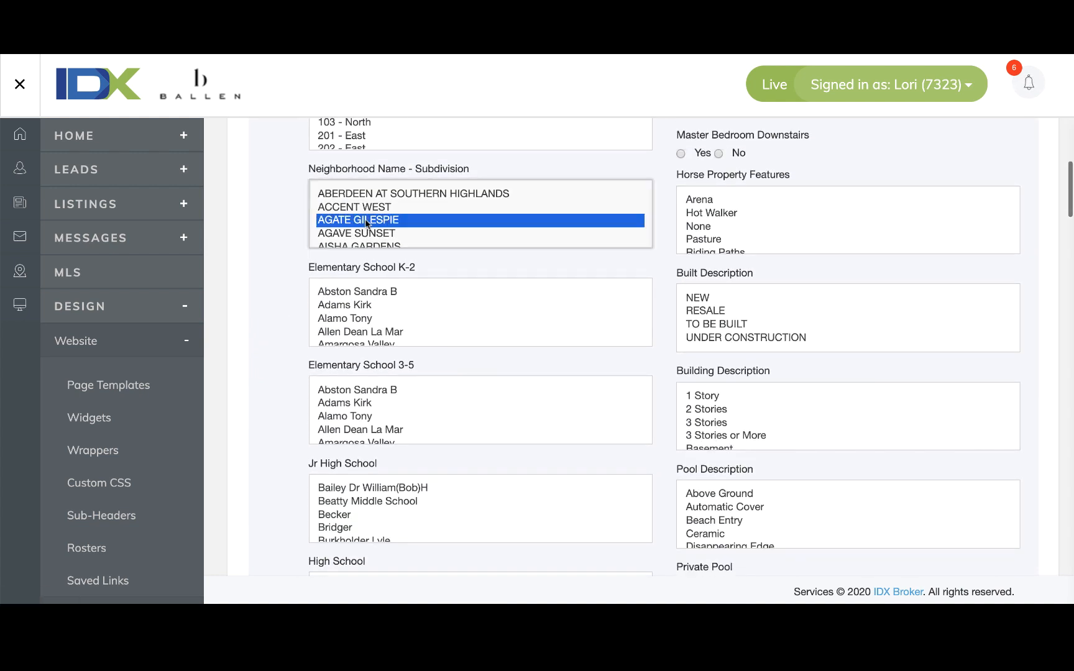
key("s")
scroll(367, 223, "down", 15)
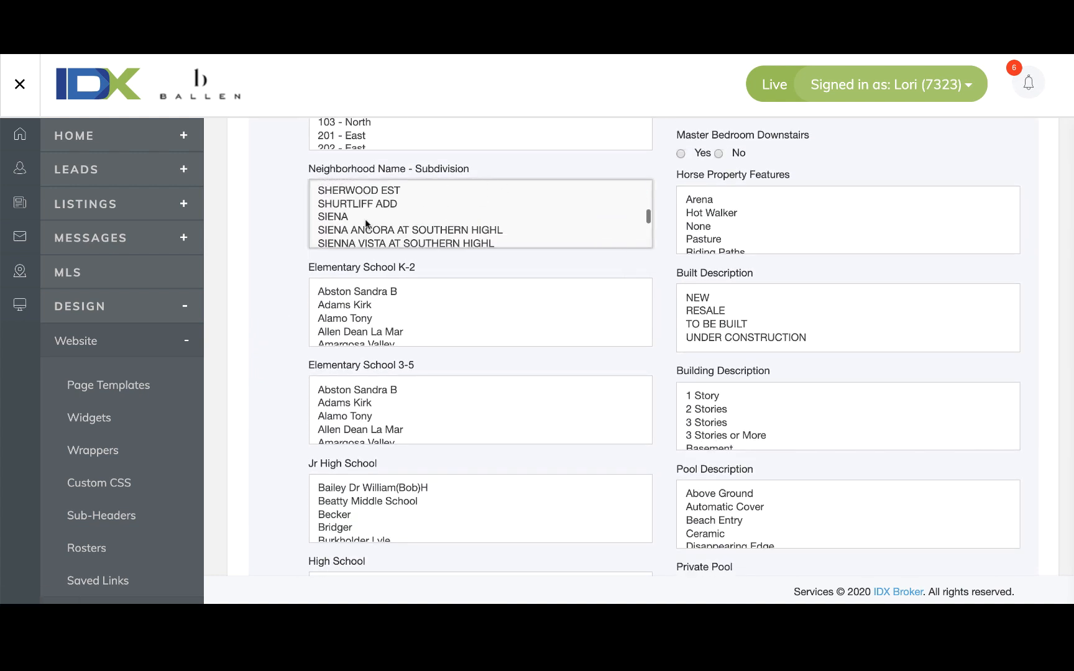
scroll(366, 222, "down", 10)
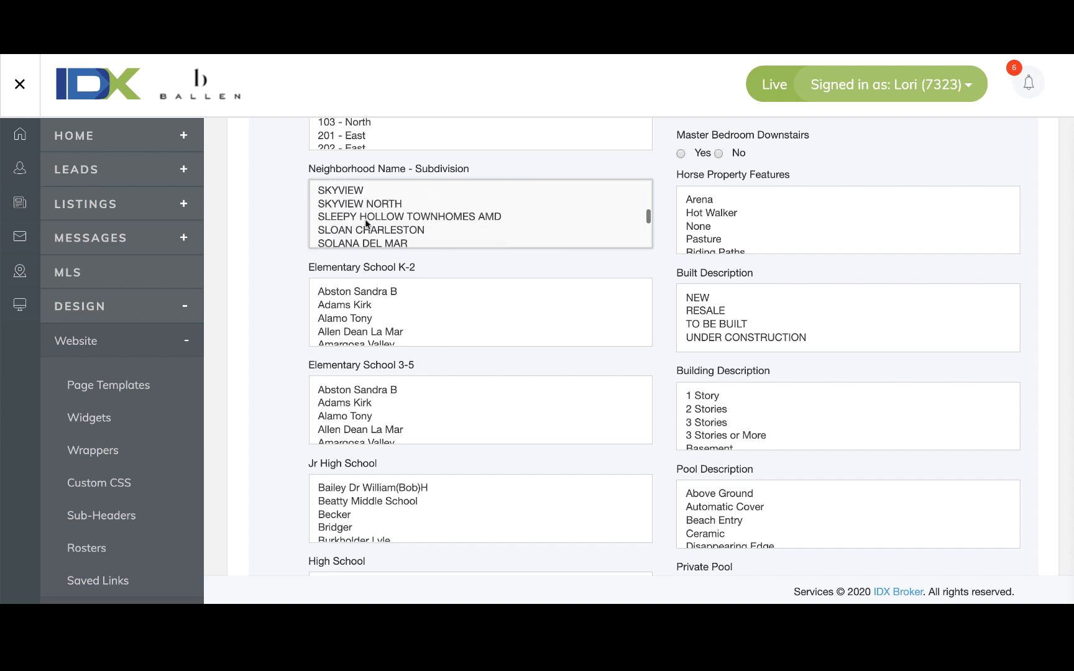
scroll(367, 222, "down", 15)
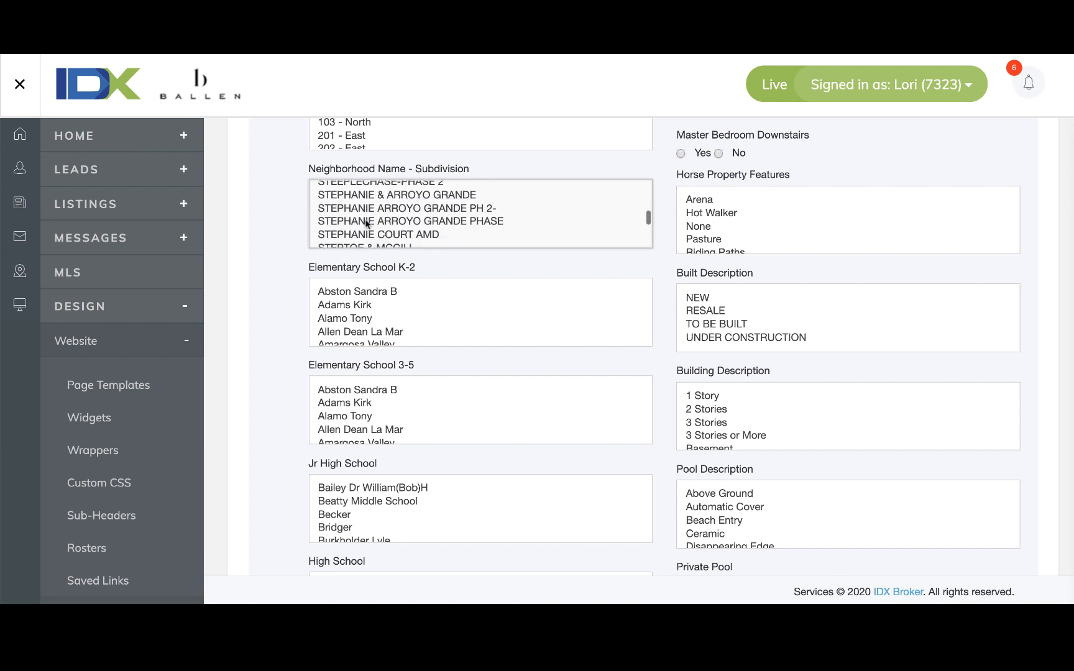
scroll(366, 224, "down", 15)
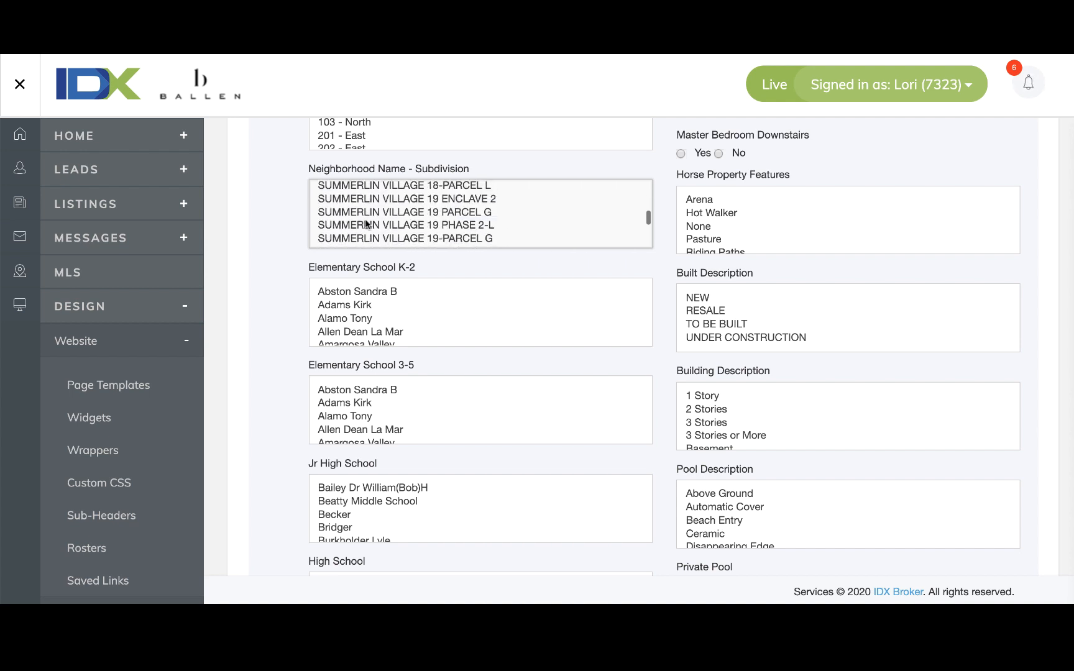
scroll(366, 223, "down", 10)
scroll(366, 222, "up", 6)
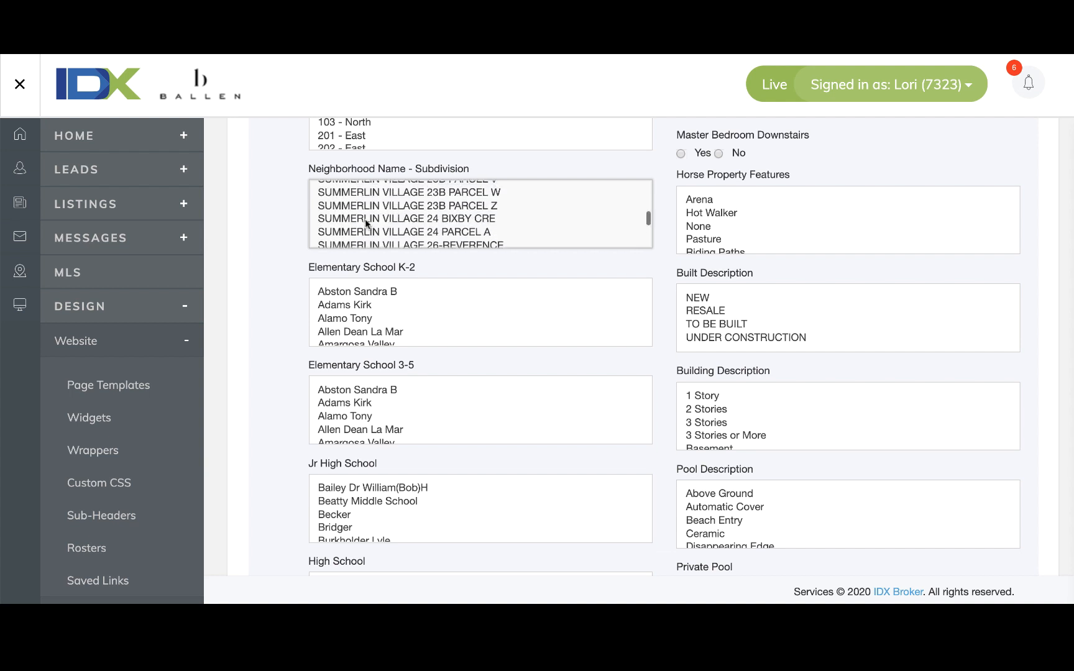
scroll(435, 219, "down", 2)
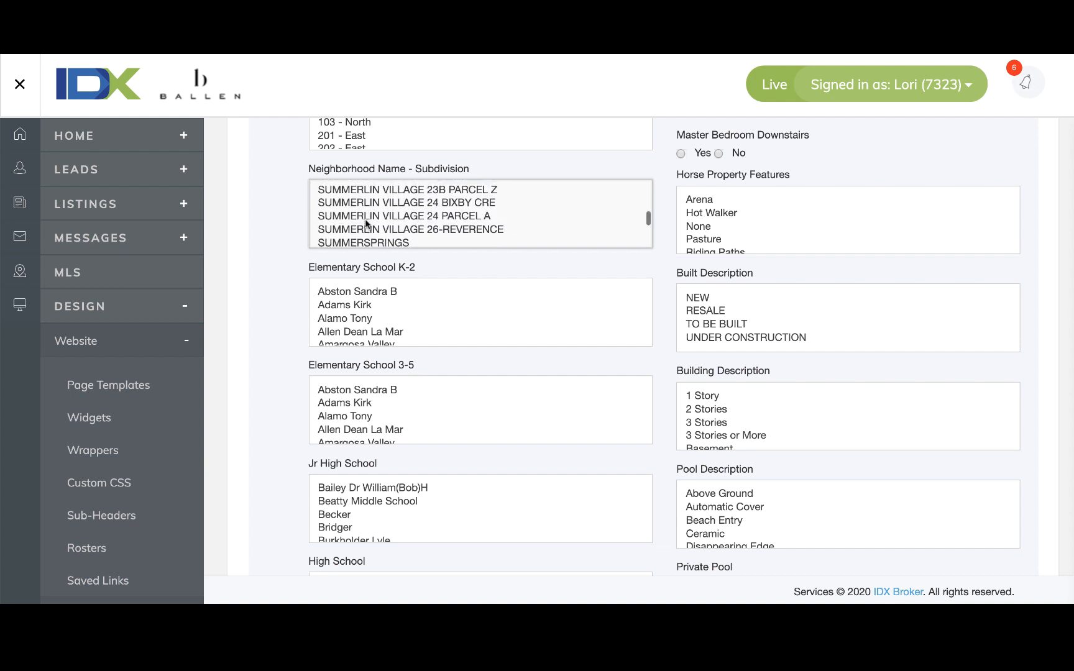
left_click(472, 206)
scroll(277, 336, "down", 2)
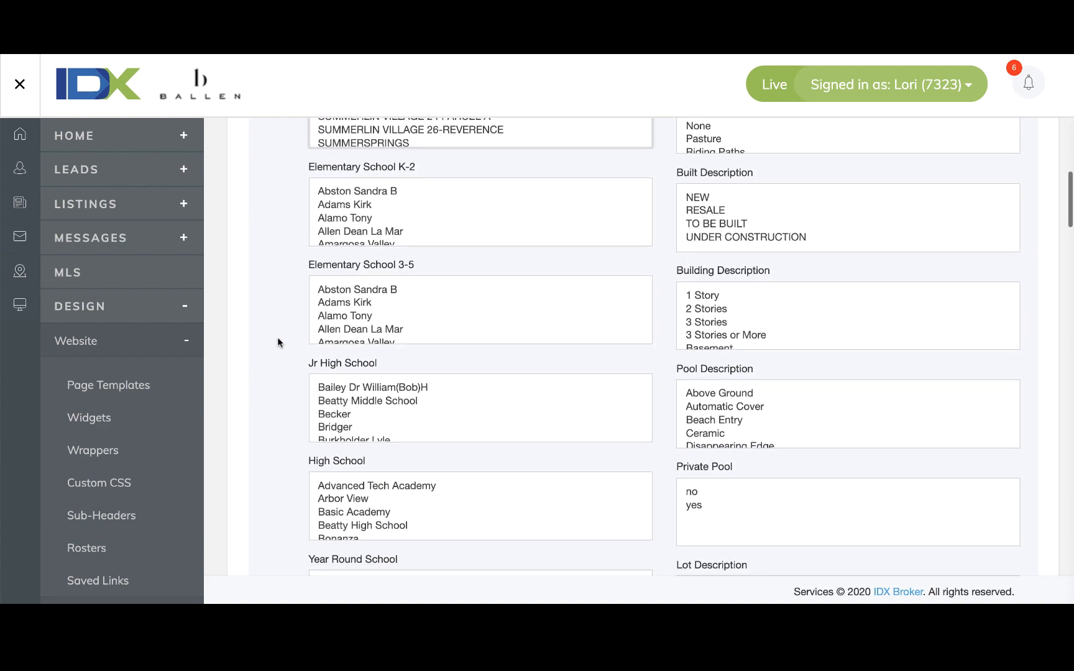
scroll(277, 338, "down", 20)
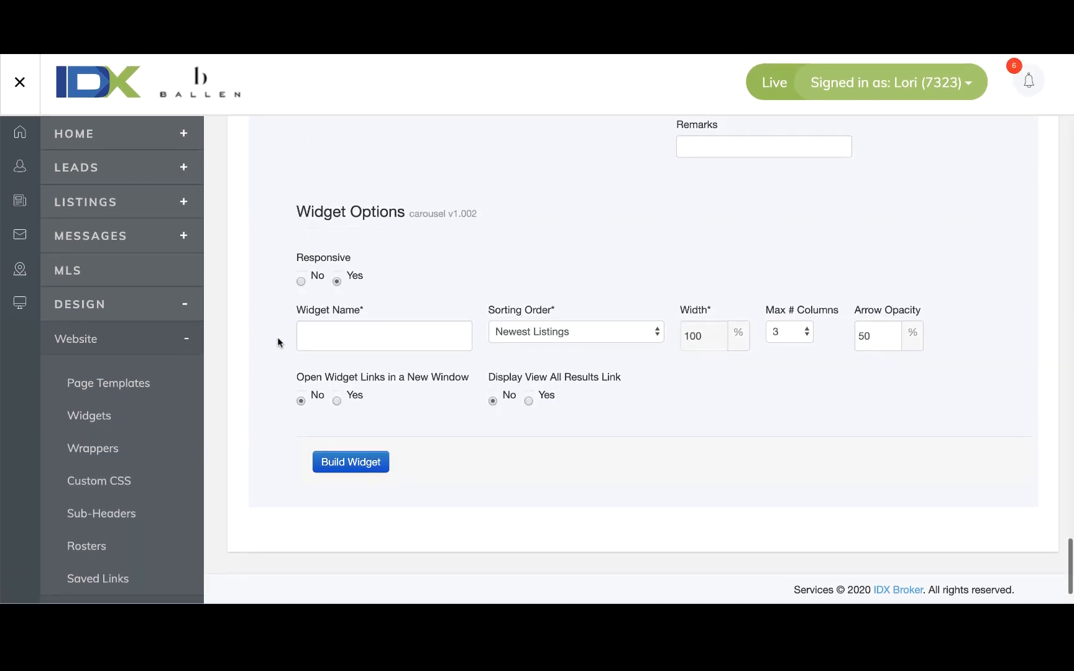
Name it Bixby Creek Carousel, enable View All Results link, build it, and select its embed script.
left_click(360, 332)
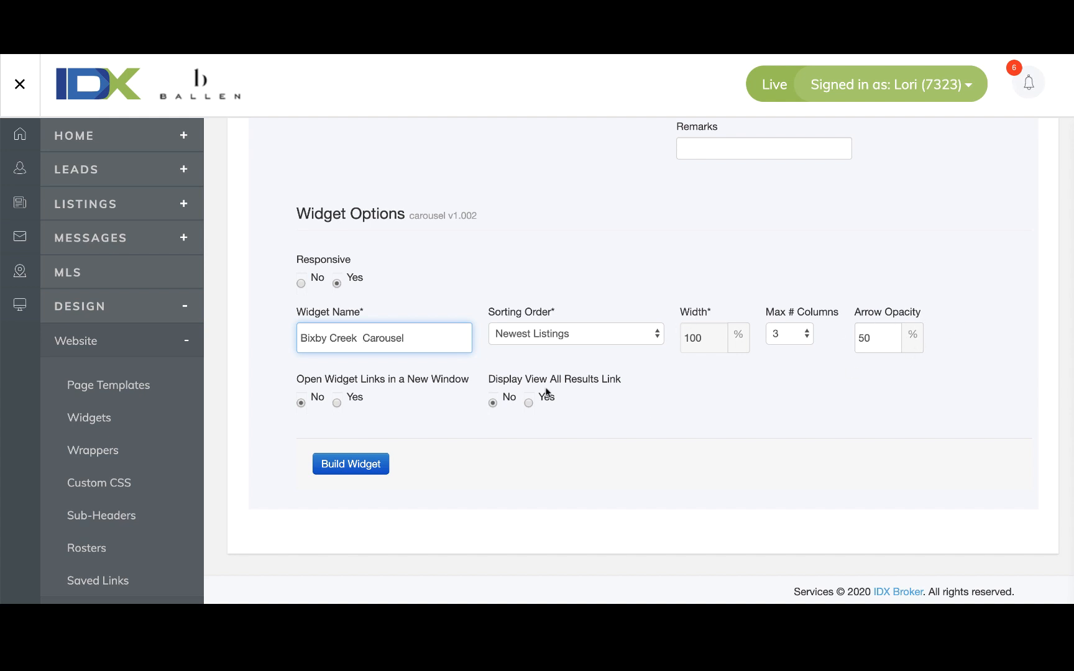
left_click(528, 403)
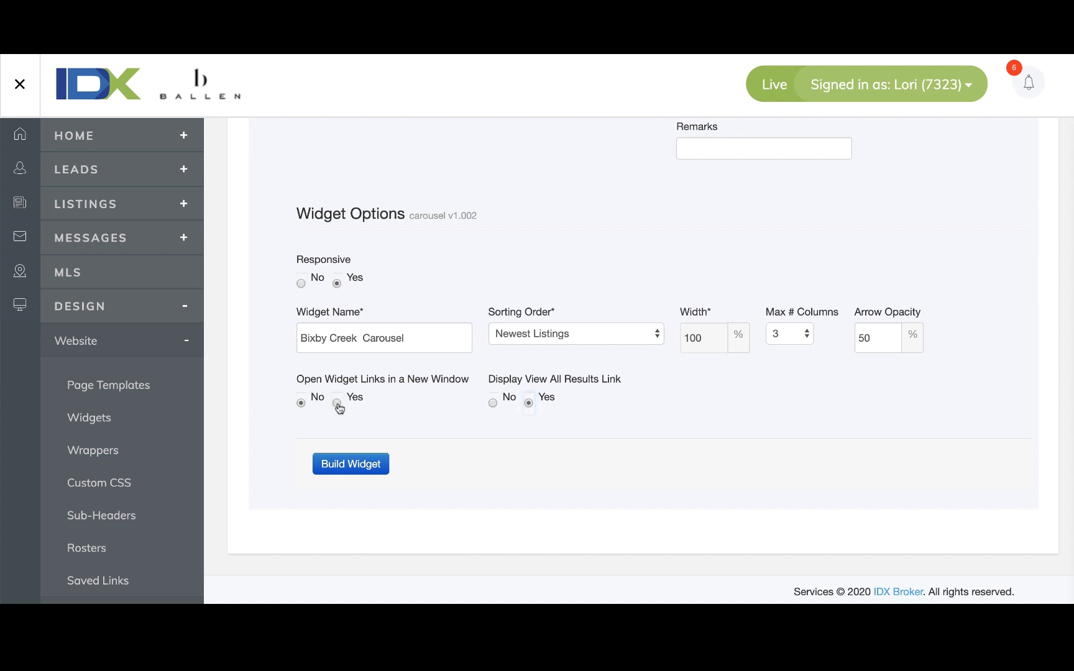
left_click(359, 465)
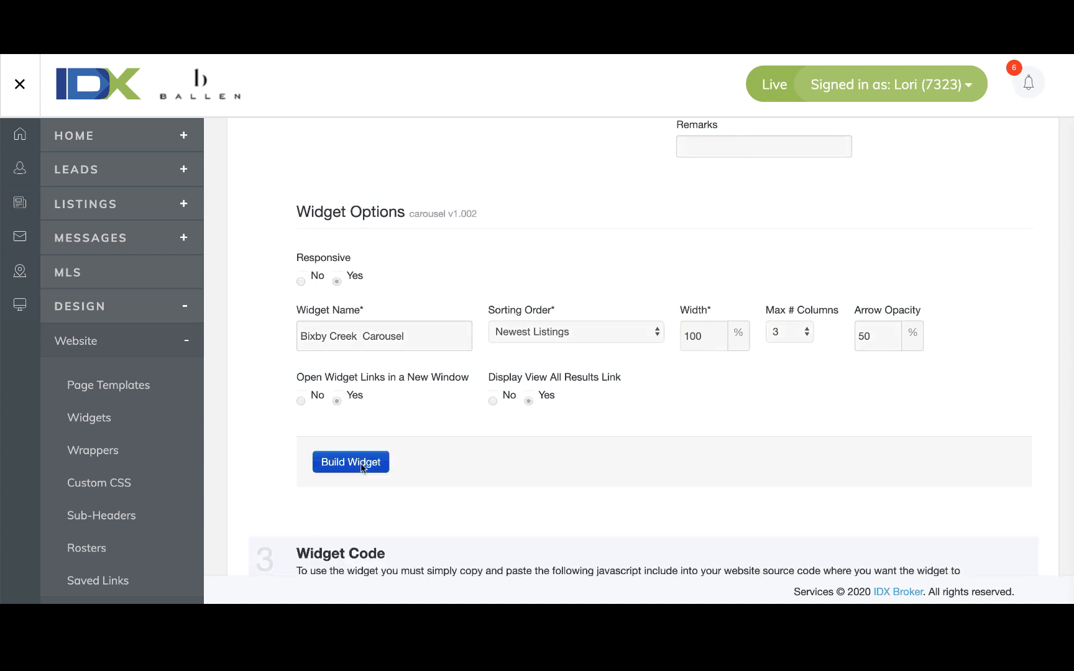
left_click_drag(469, 379, 304, 360)
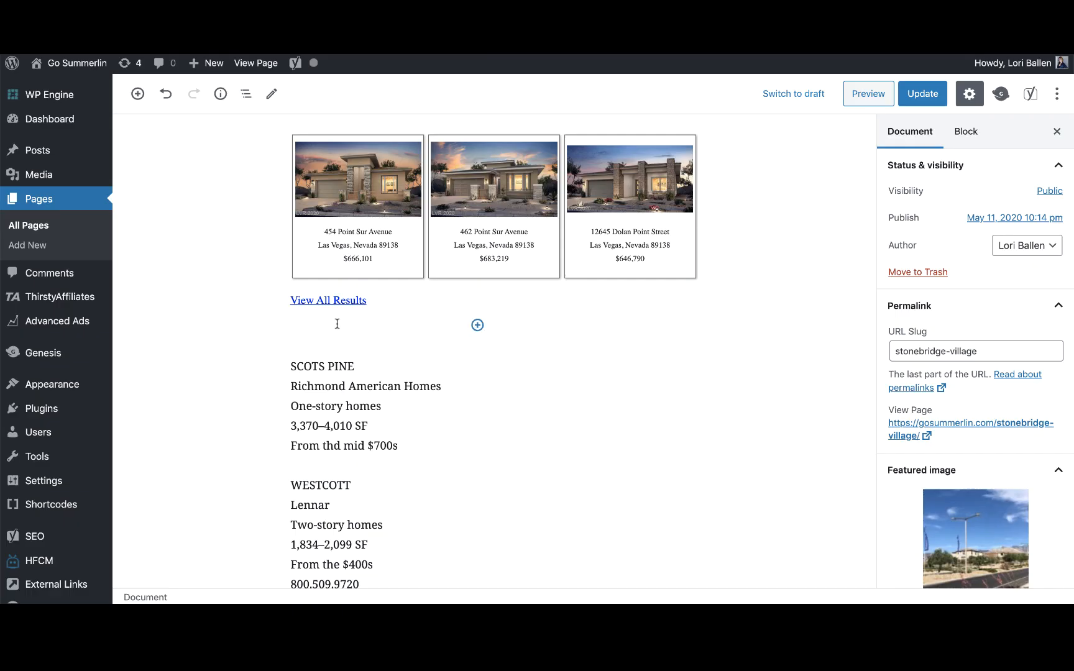
Add a Custom HTML block under the showcase, paste the carousel script and preview it.
key("ctrl+v")
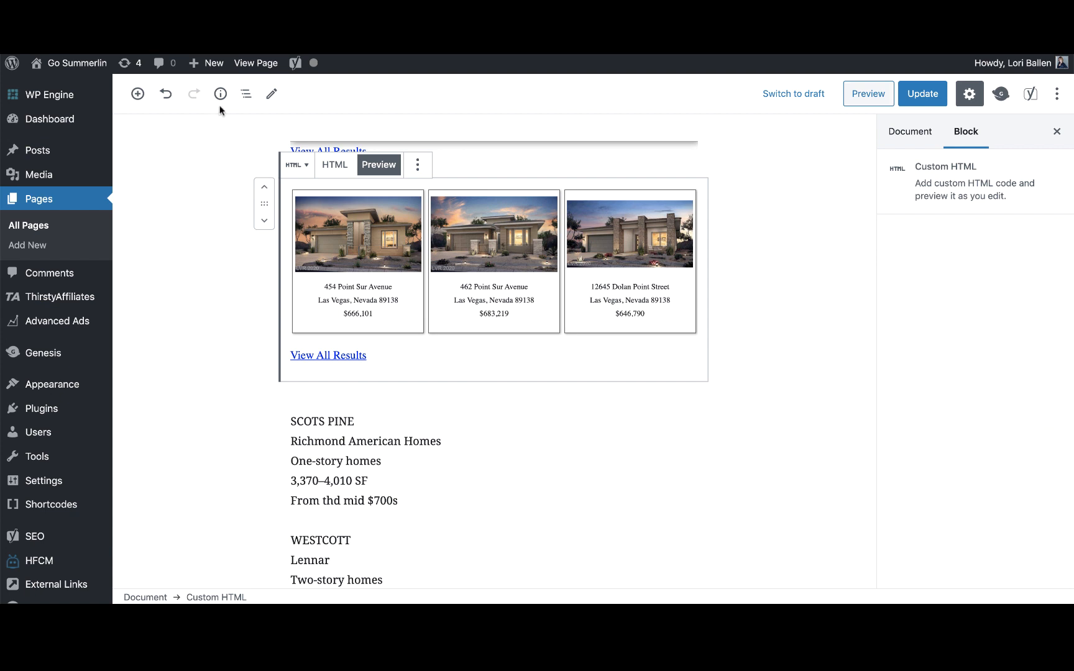
left_click(137, 93)
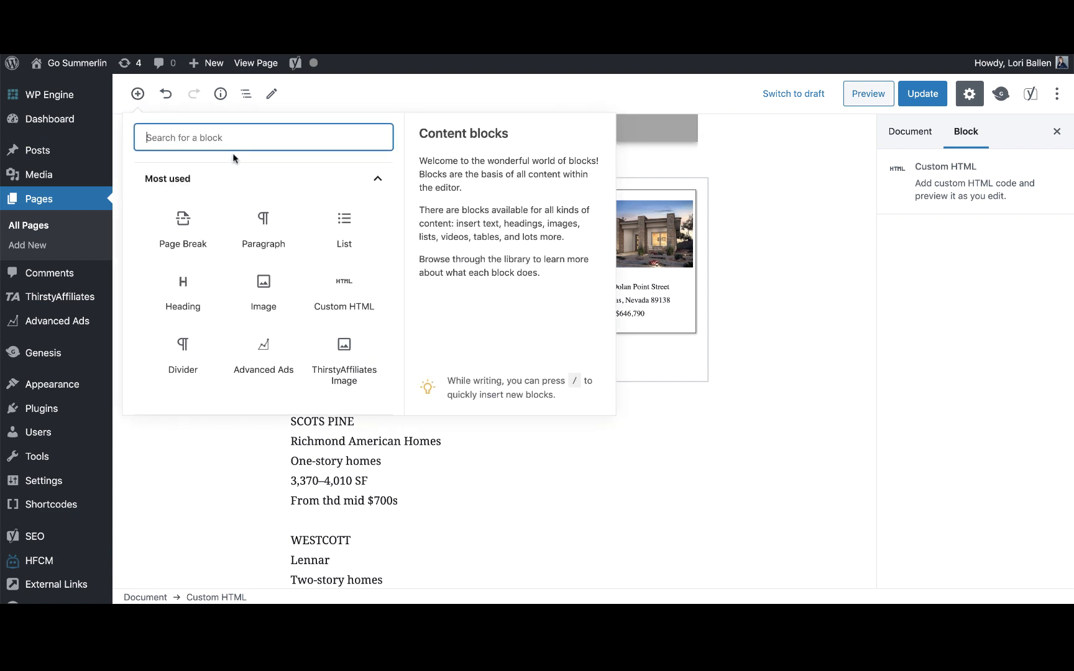
type("html")
left_click(203, 252)
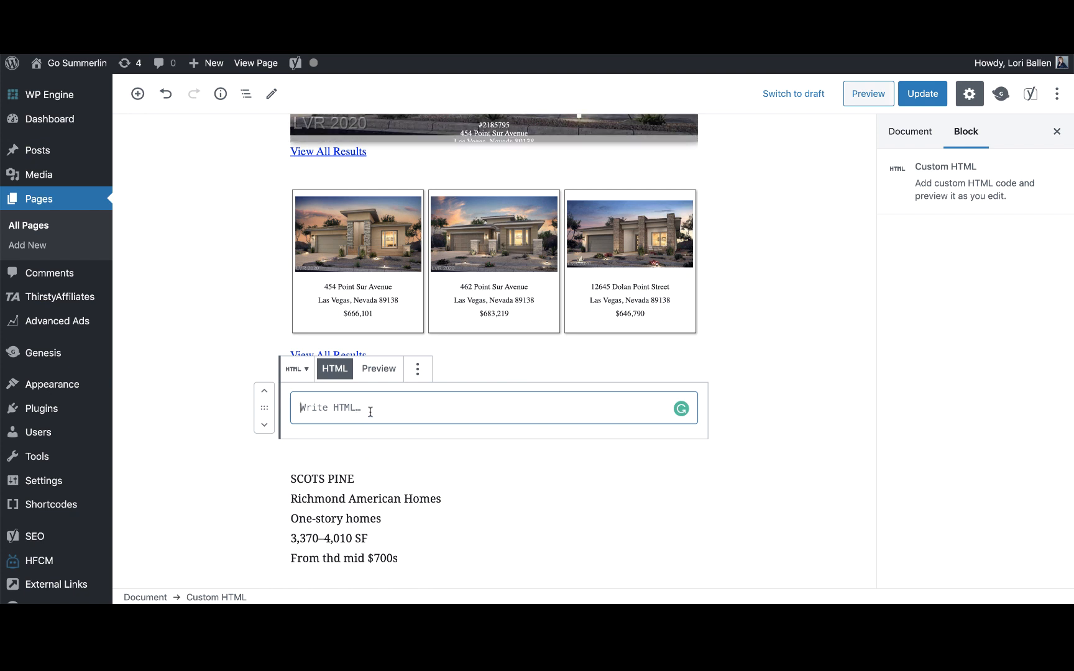
type("<script charset=\"UTF-8\" type=\"text/javascript\" id=\"idxwidgetsrc-63830\" src=\"//homes.ballenvegas.com/idx/carousel.php?widgetid=63830\"></script>")
left_click(378, 371)
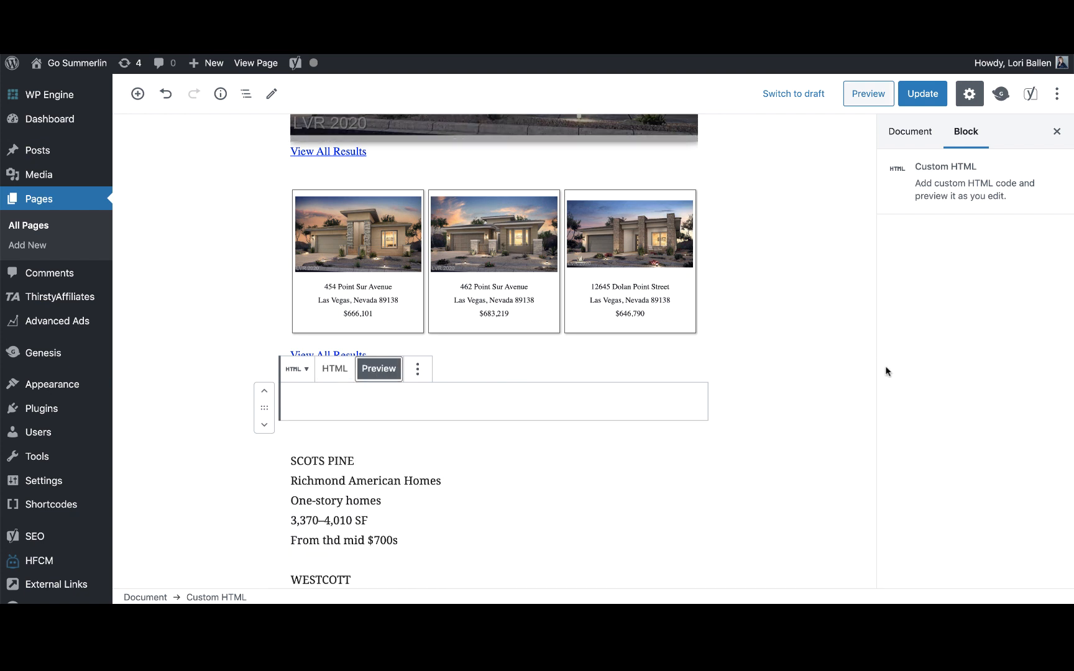
left_click(778, 353)
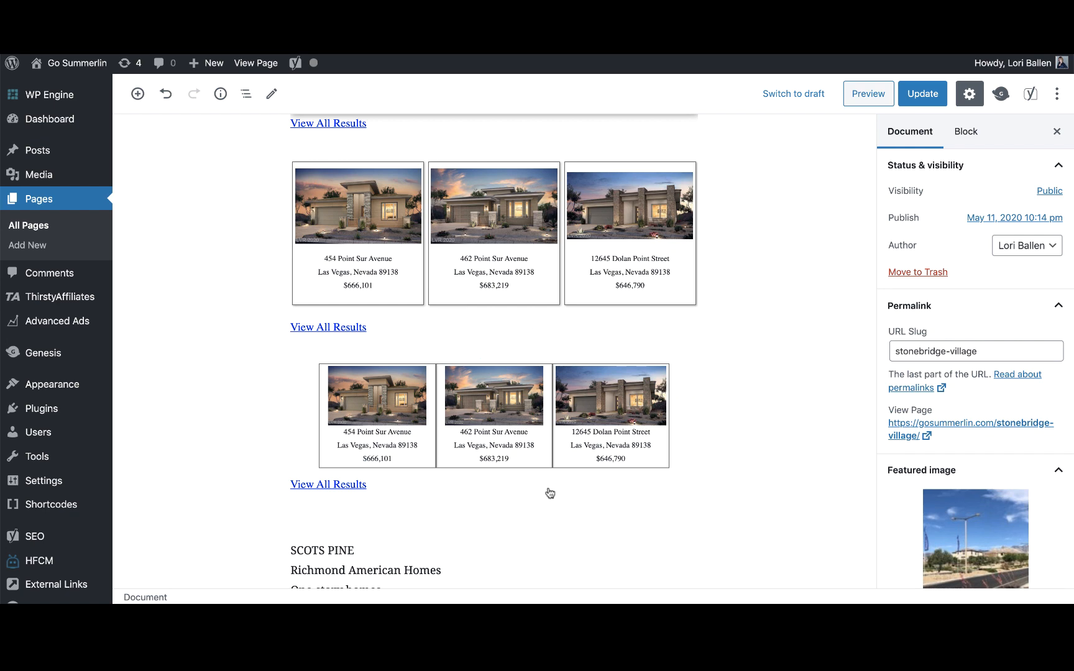
scroll(624, 409, "up", 3)
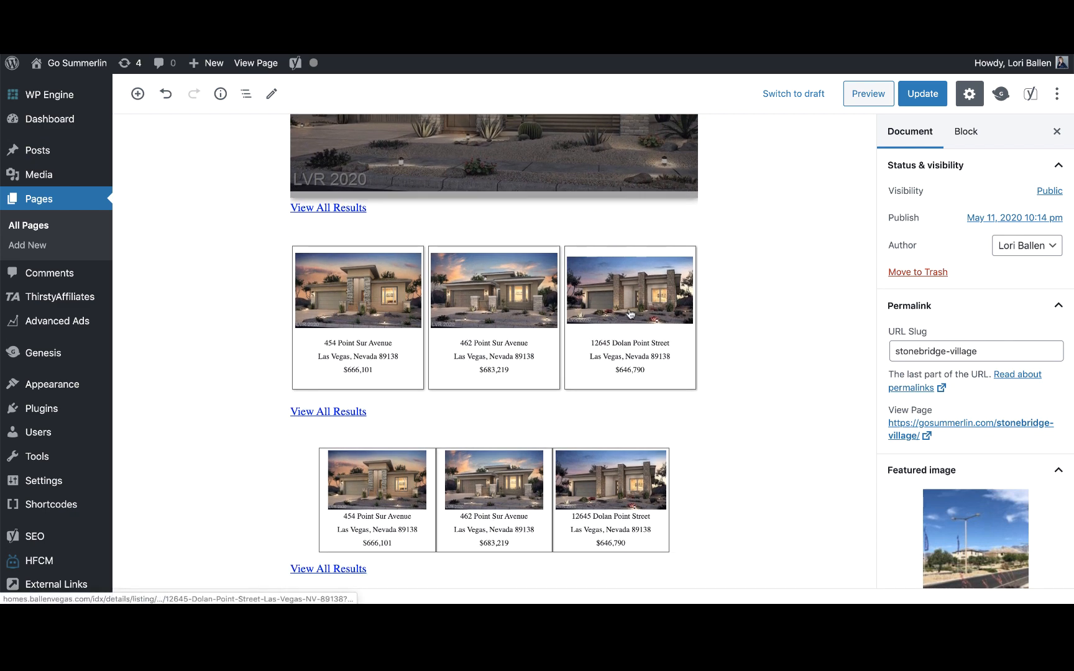
scroll(621, 314, "up", 6)
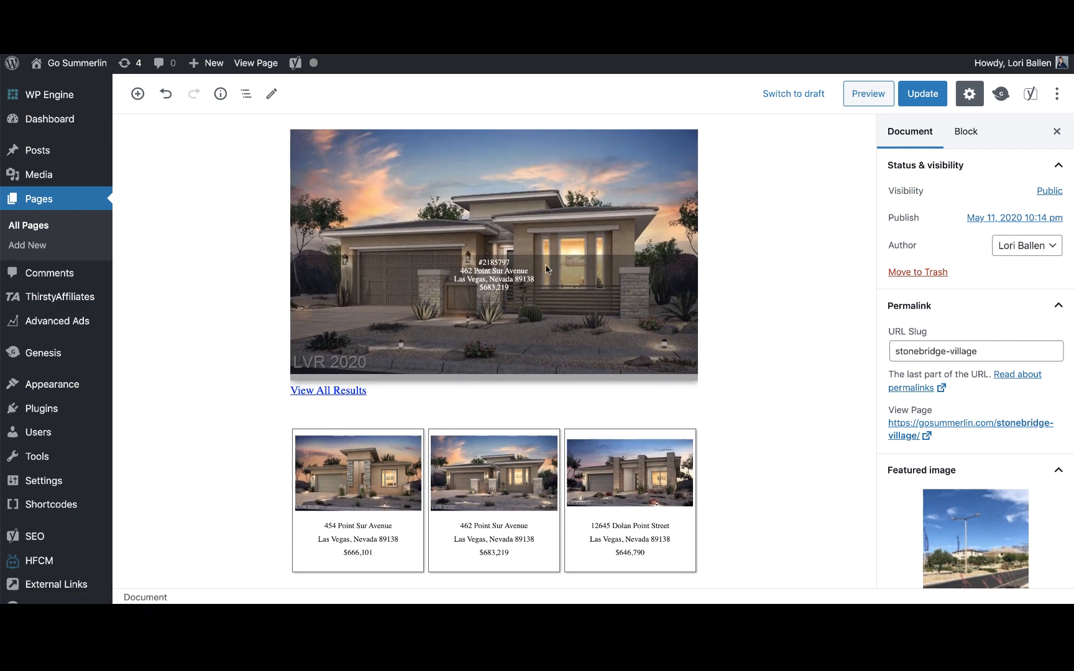
scroll(536, 272, "up", 11)
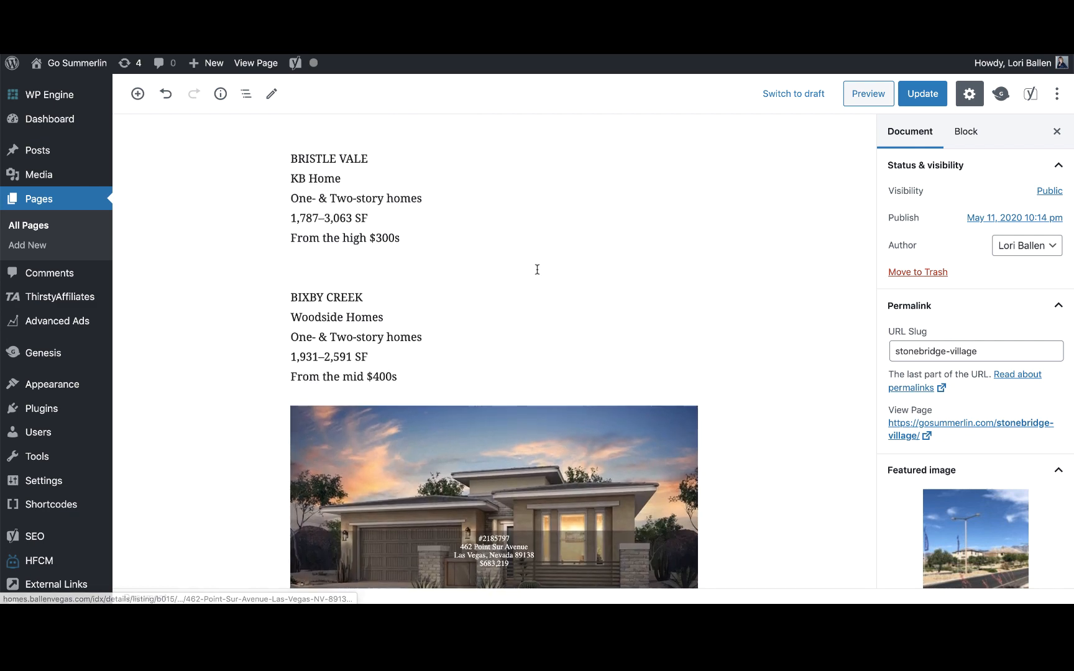
scroll(537, 269, "up", 1)
scroll(537, 270, "down", 12)
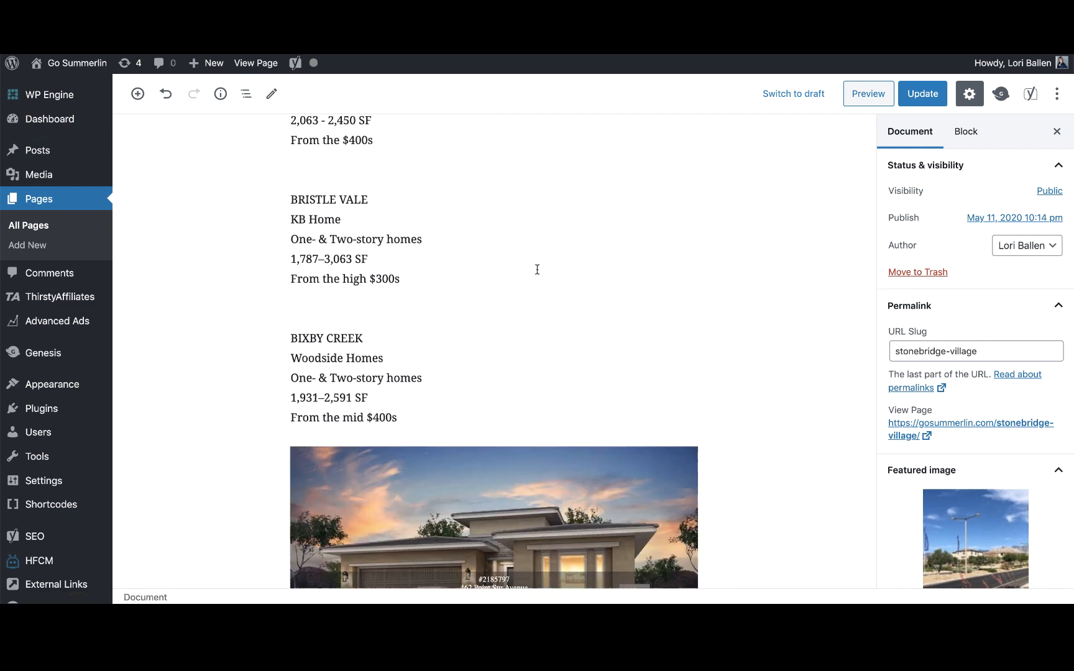
scroll(538, 274, "down", 10)
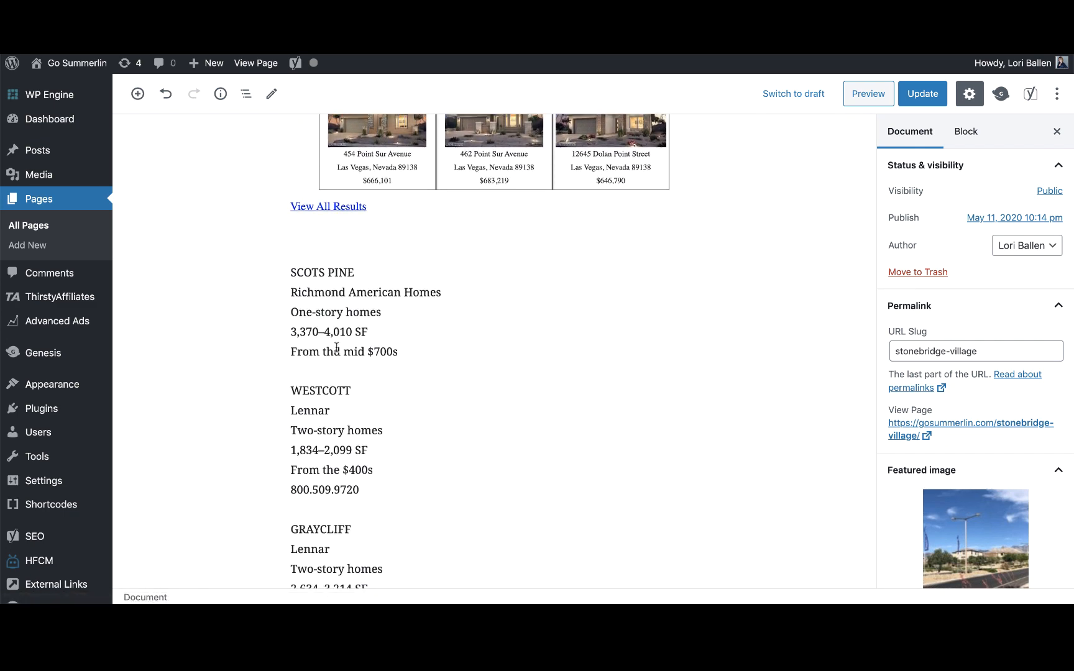
scroll(336, 350, "down", 1)
scroll(336, 350, "down", 4)
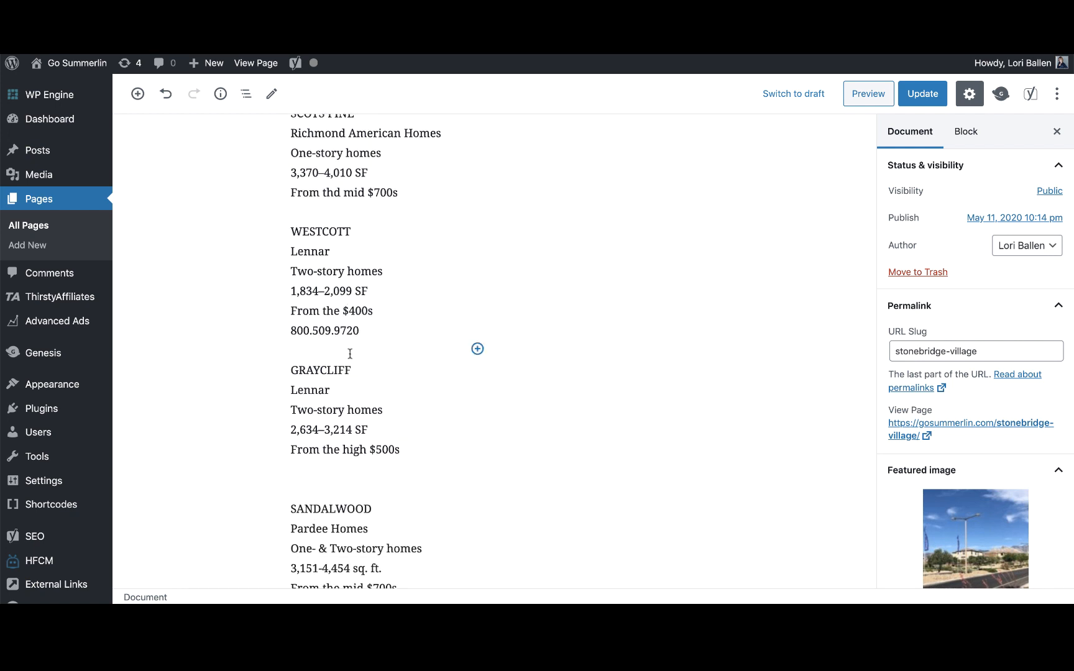
scroll(529, 346, "up", 1)
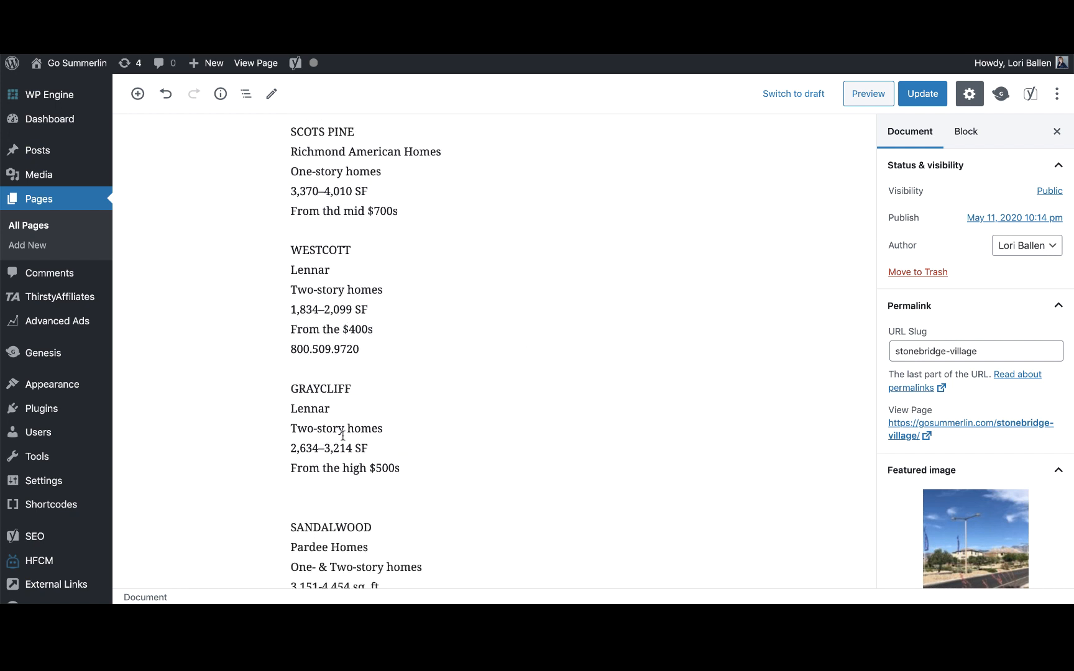
Delete the phone number line under WESTCOTT, then review the Bixby Creek slideshow and showcase widgets.
left_click_drag(363, 351, 297, 350)
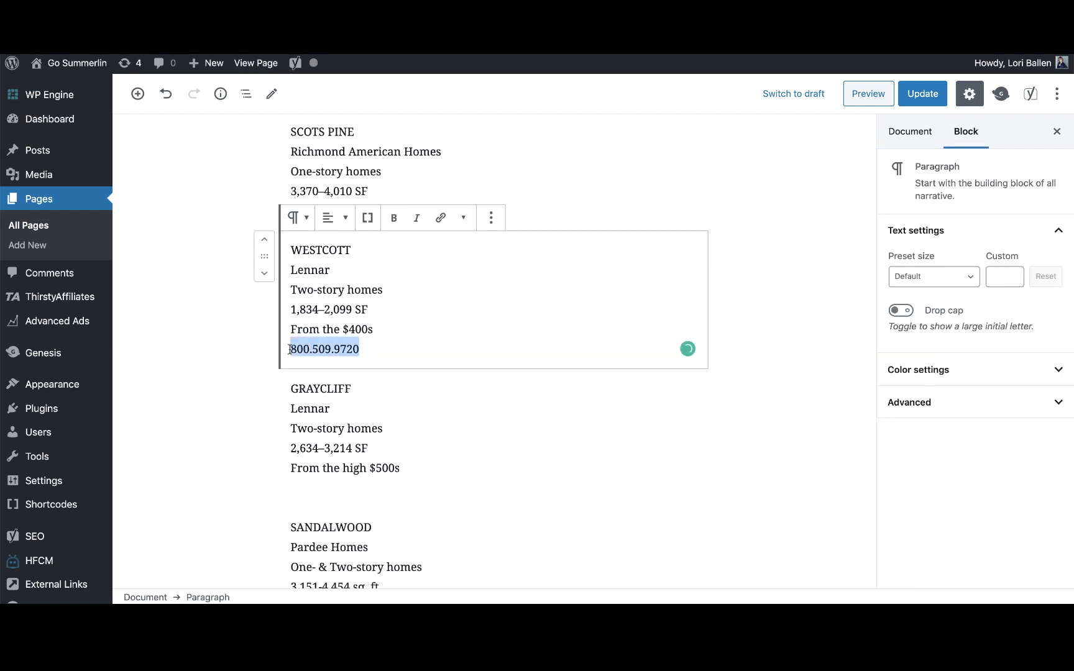
key("BackSpace")
key("BackSpace")
scroll(395, 427, "down", 4)
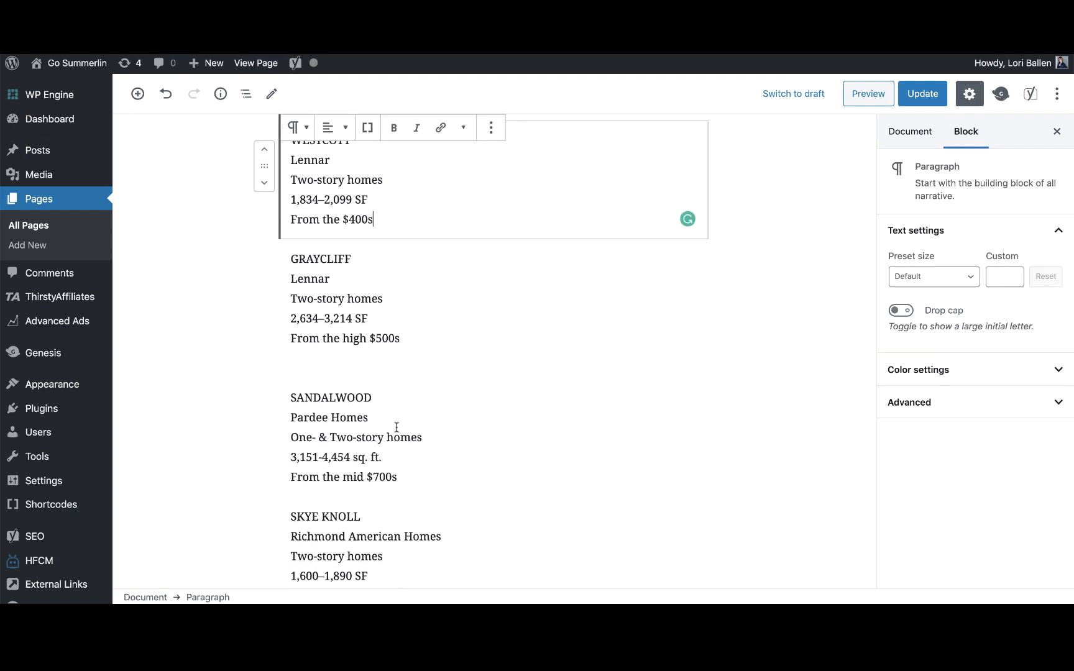
scroll(396, 427, "up", 5)
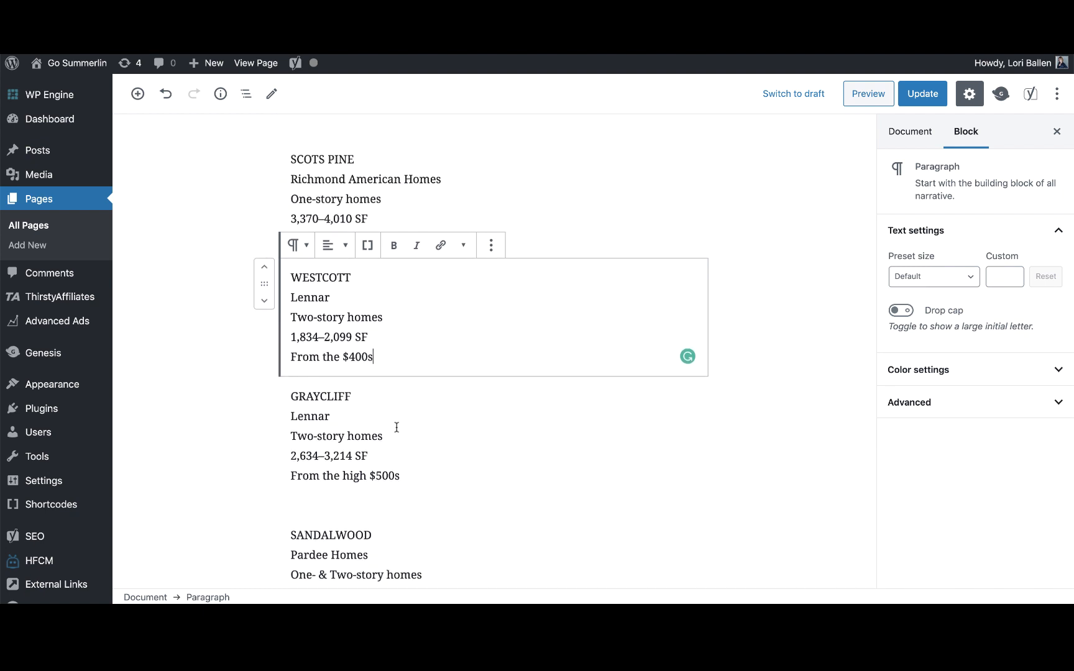
scroll(396, 427, "up", 12)
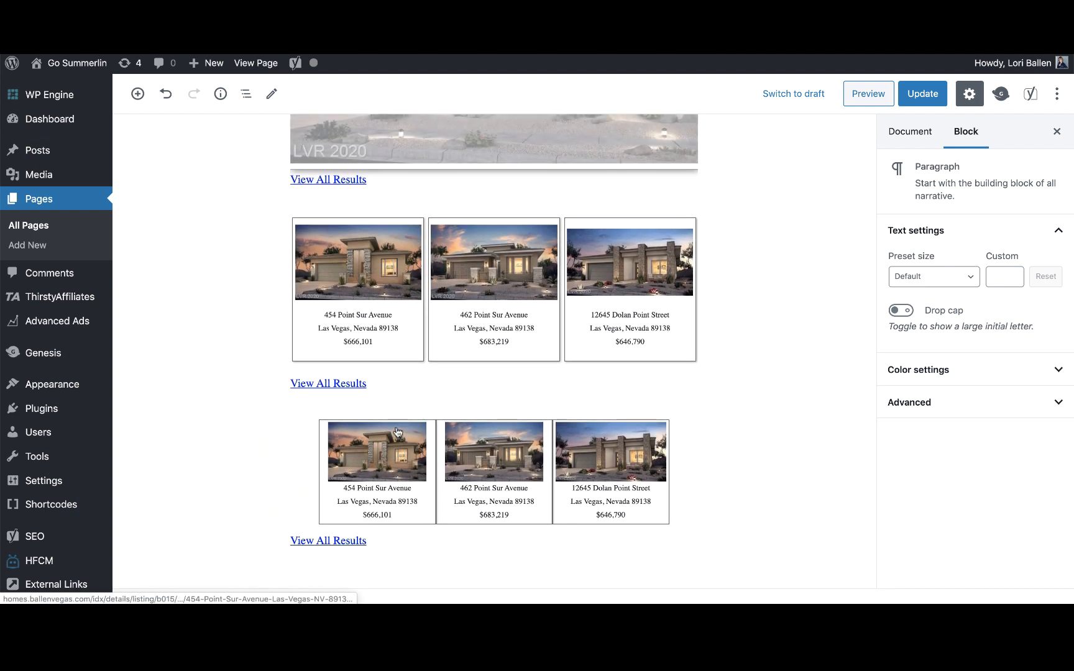
scroll(397, 429, "up", 8)
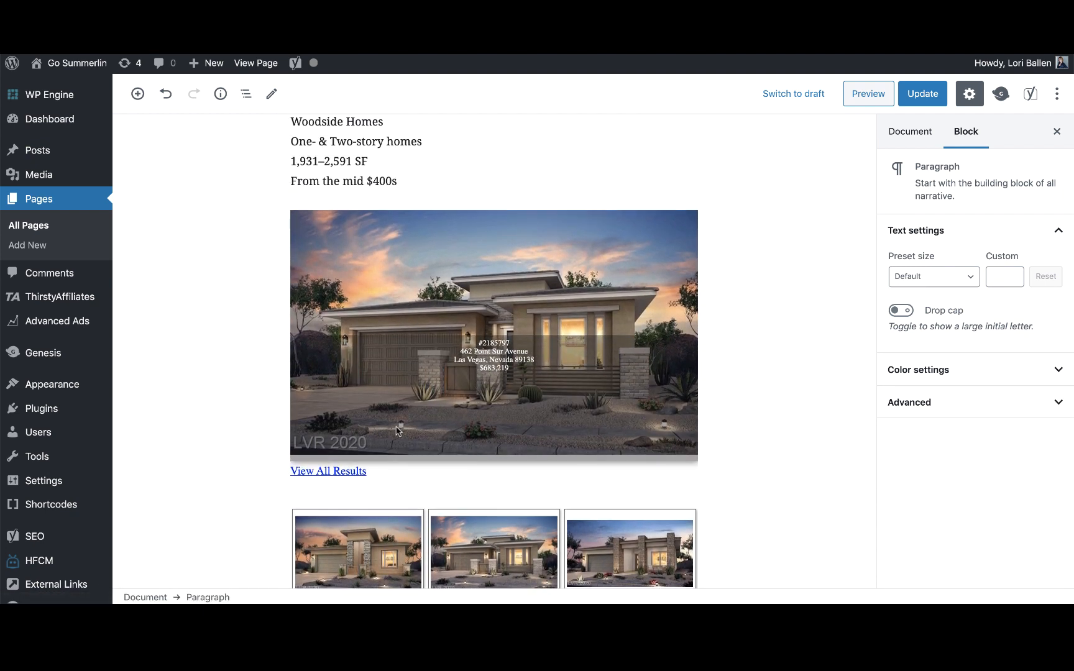
scroll(398, 430, "up", 2)
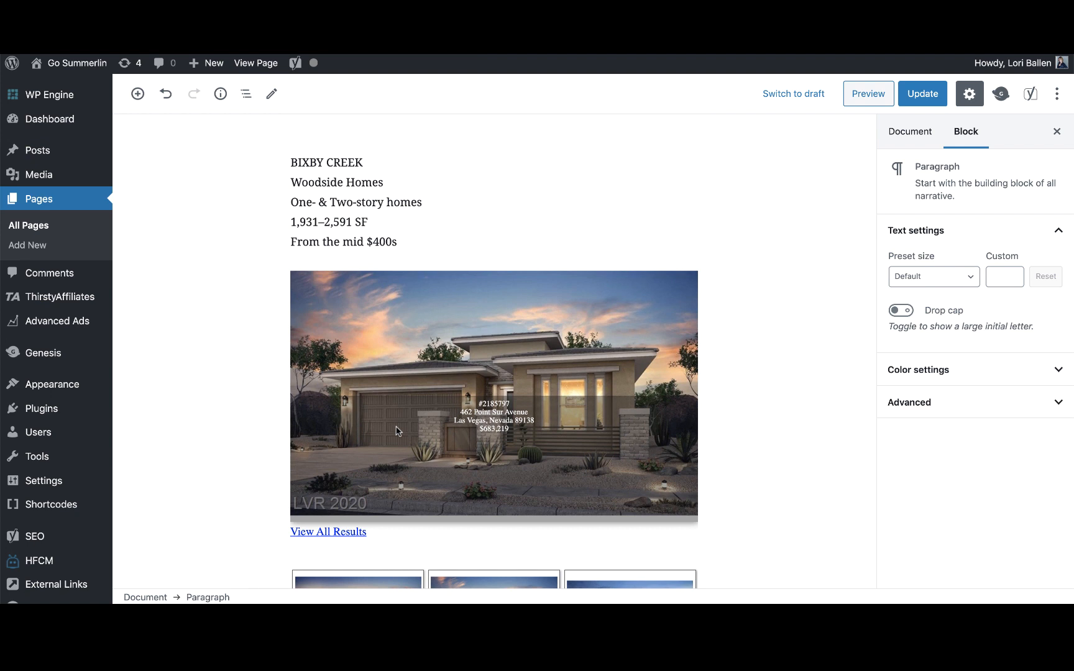
scroll(396, 429, "up", 6)
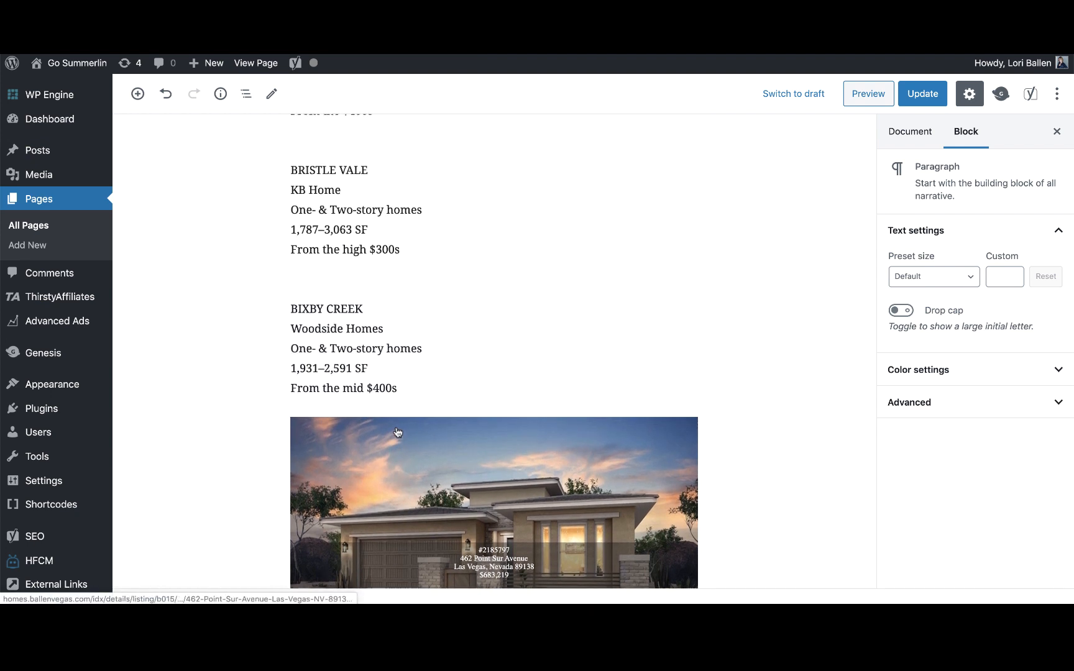
scroll(396, 427, "down", 9)
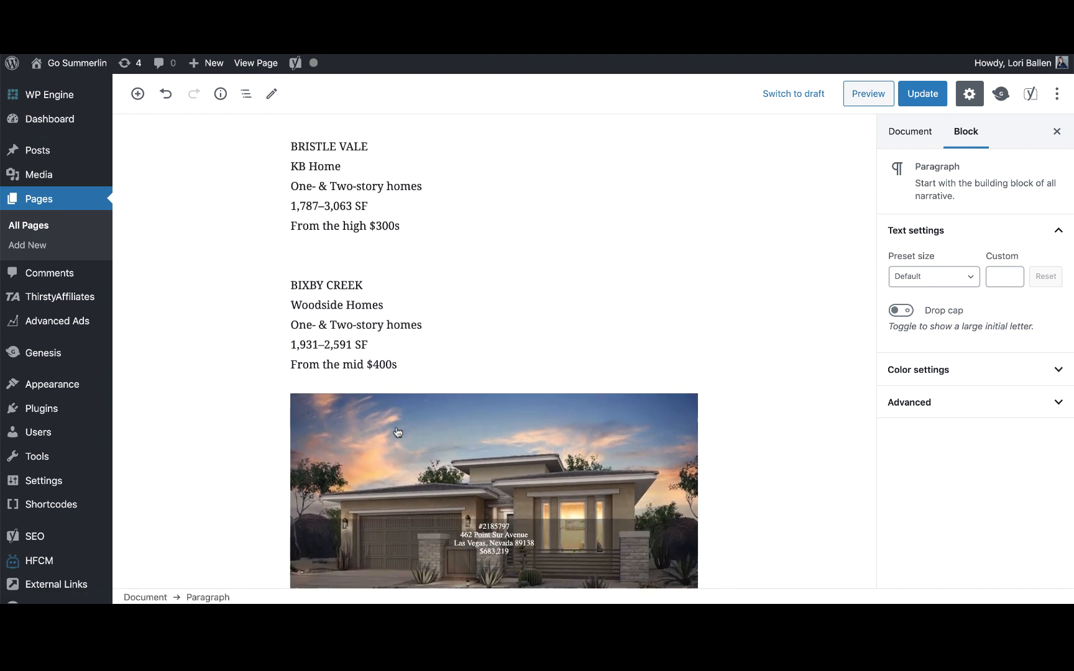
scroll(396, 431, "down", 1)
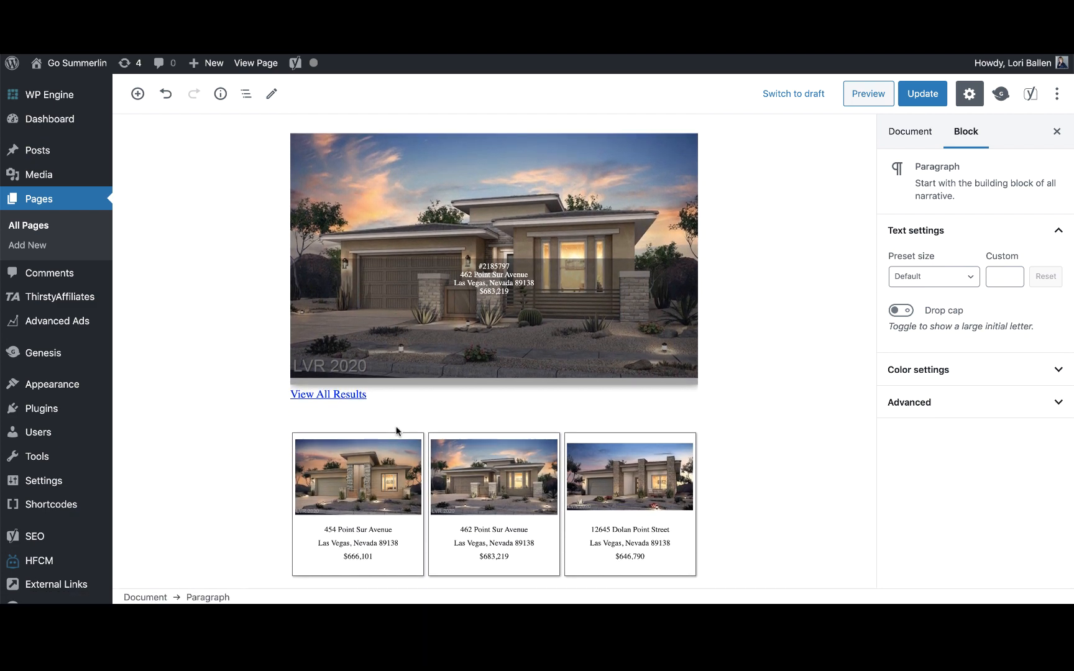